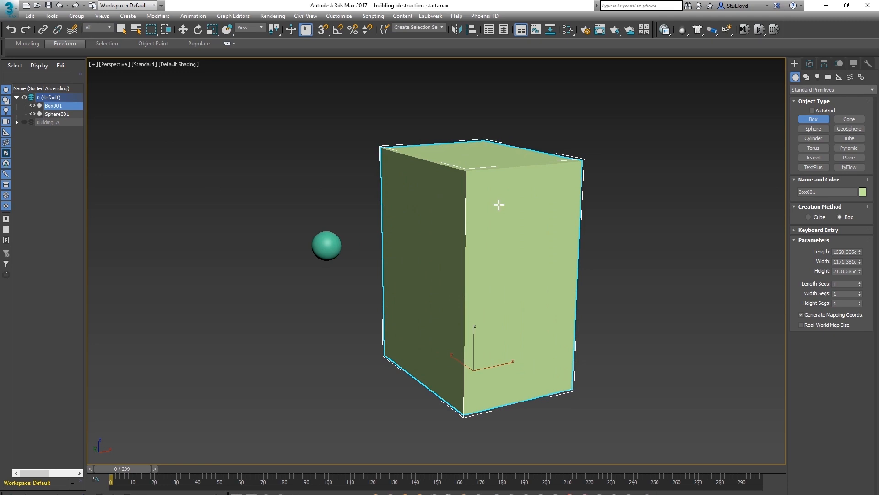
Add a Shell modifier to the box
{"action": "left_click", "coordinate": [809, 64]}
{"action": "left_click", "coordinate": [872, 91]}
{"action": "left_click_drag", "start_coordinate": [873, 132], "coordinate": [868, 348]}
{"action": "left_click", "coordinate": [806, 256]}
{"action": "left_click_drag", "start_coordinate": [819, 3], "coordinate": [710, 8]}
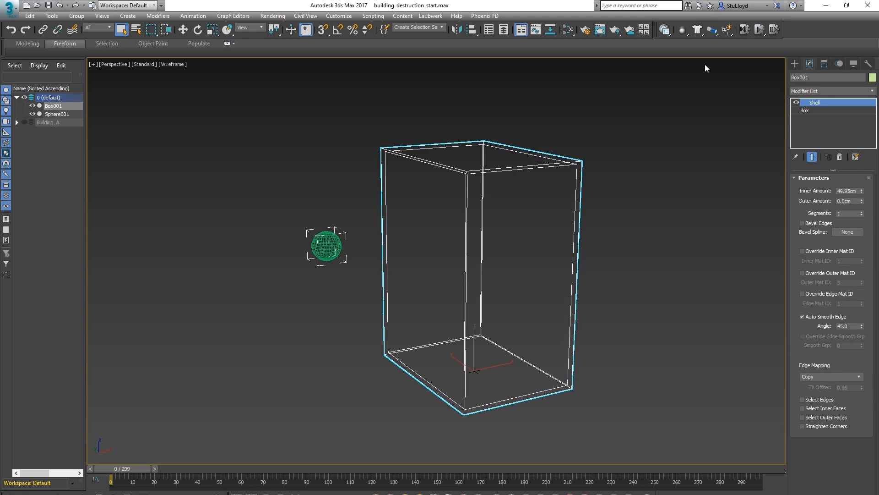
Convert the box to an Editable Poly
{"action": "key", "text": "F3"}
{"action": "right_click", "coordinate": [557, 182]}
{"action": "mouse_move", "coordinate": [554, 296]}
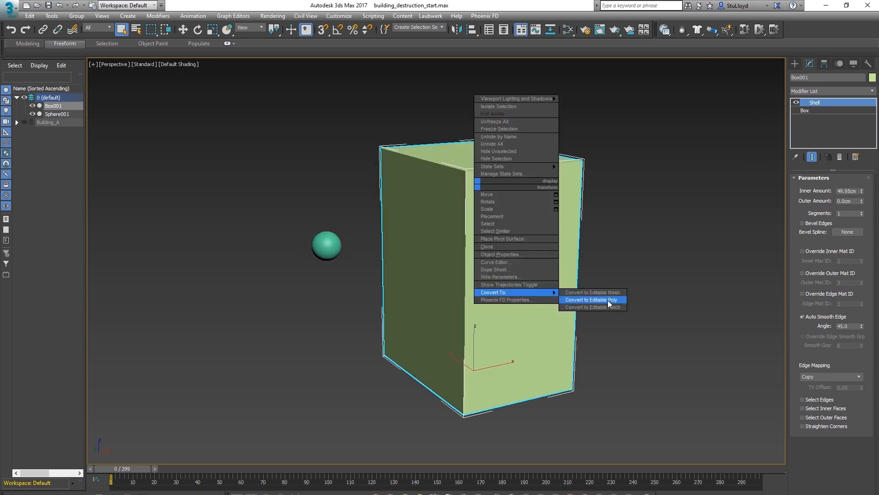
{"action": "left_click", "coordinate": [608, 301]}
Create a tyFlow object with a Birth Objects event using Box001 as source, and hide the original box
{"action": "left_click_drag", "start_coordinate": [675, 315], "coordinate": [716, 316]}
{"action": "left_click", "coordinate": [811, 64]}
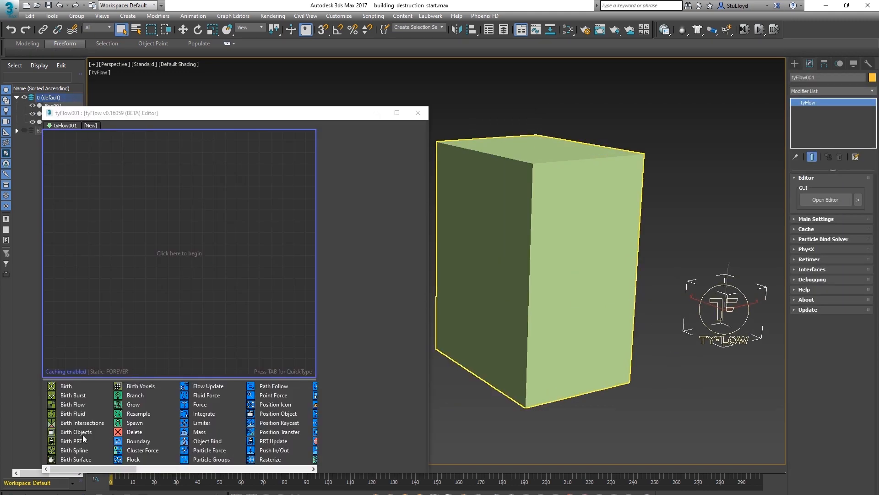
{"action": "left_click_drag", "start_coordinate": [83, 435], "coordinate": [69, 432]}
{"action": "left_click_drag", "start_coordinate": [127, 216], "coordinate": [129, 216]}
{"action": "left_click", "coordinate": [355, 251]}
{"action": "left_click", "coordinate": [548, 197]}
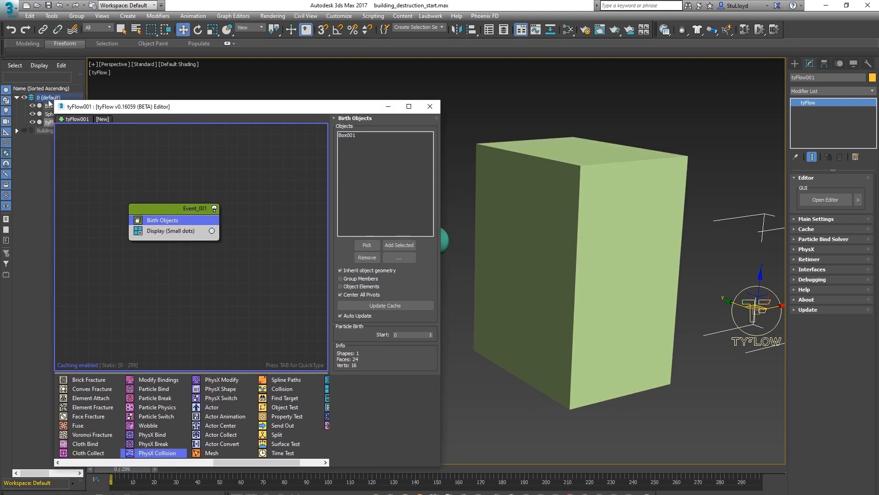
{"action": "left_click", "coordinate": [32, 105]}
Set the event's Display operator type to Geometry
{"action": "left_click", "coordinate": [161, 231]}
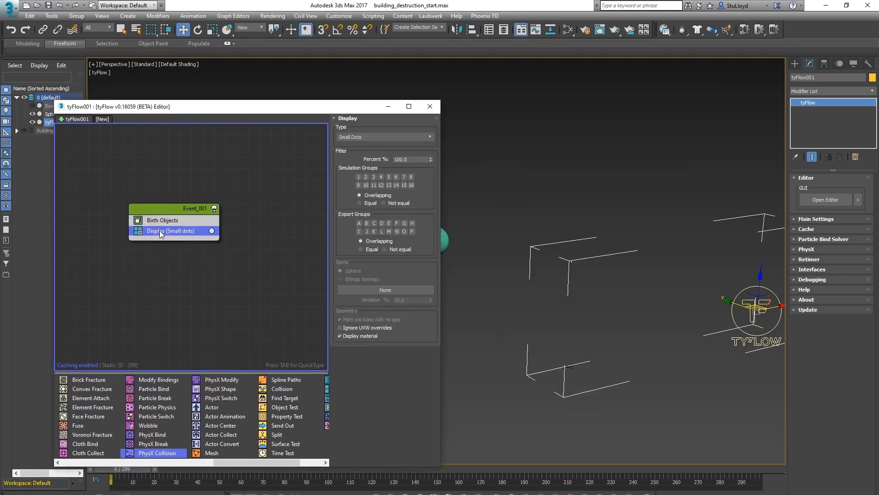
{"action": "left_click", "coordinate": [369, 136]}
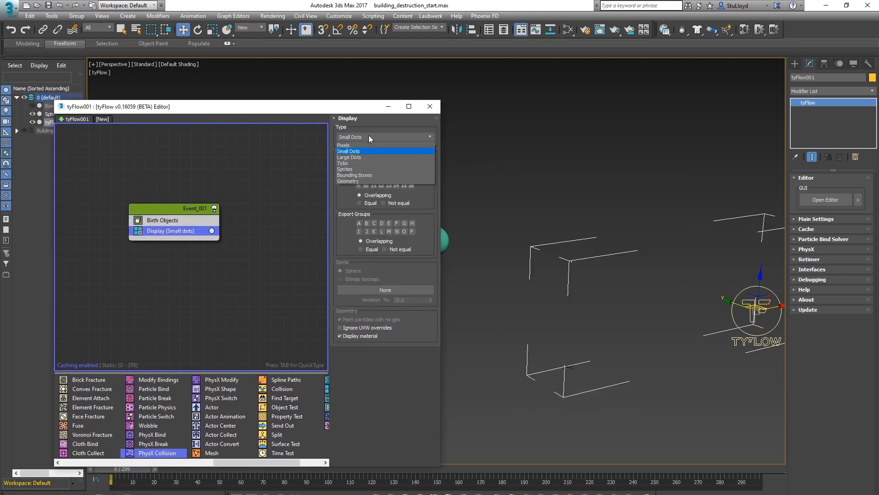
{"action": "left_click", "coordinate": [352, 181]}
Add PhysX Shape and PhysX Collision operators to the event, picking Sphere001 as the collider
{"action": "left_click_drag", "start_coordinate": [222, 389], "coordinate": [219, 388]}
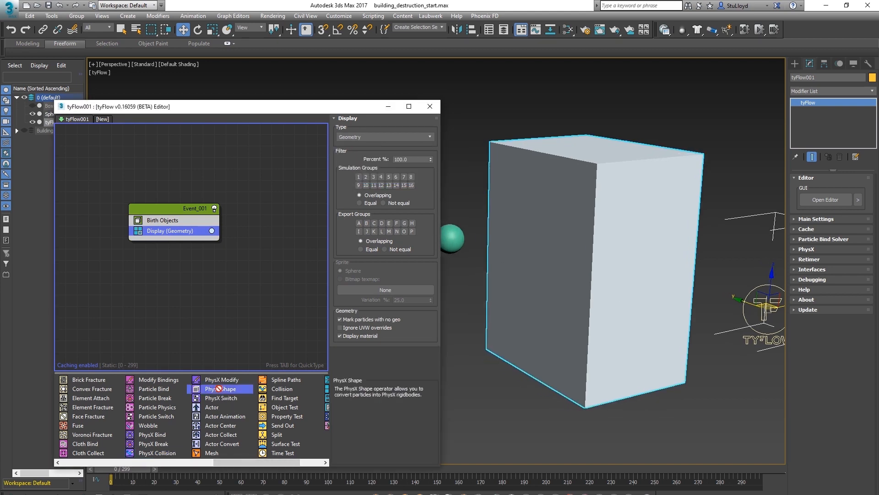
{"action": "left_click_drag", "start_coordinate": [160, 227], "coordinate": [161, 228]}
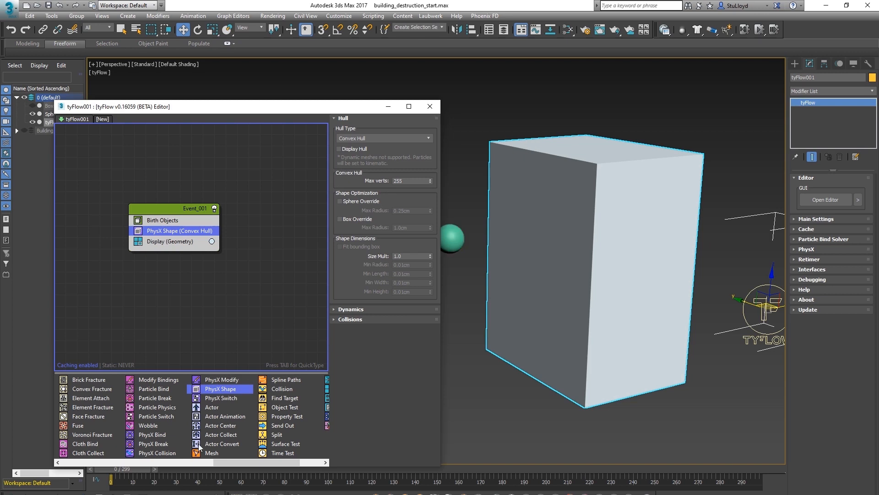
{"action": "left_click_drag", "start_coordinate": [160, 453], "coordinate": [161, 242]}
{"action": "left_click", "coordinate": [367, 225]}
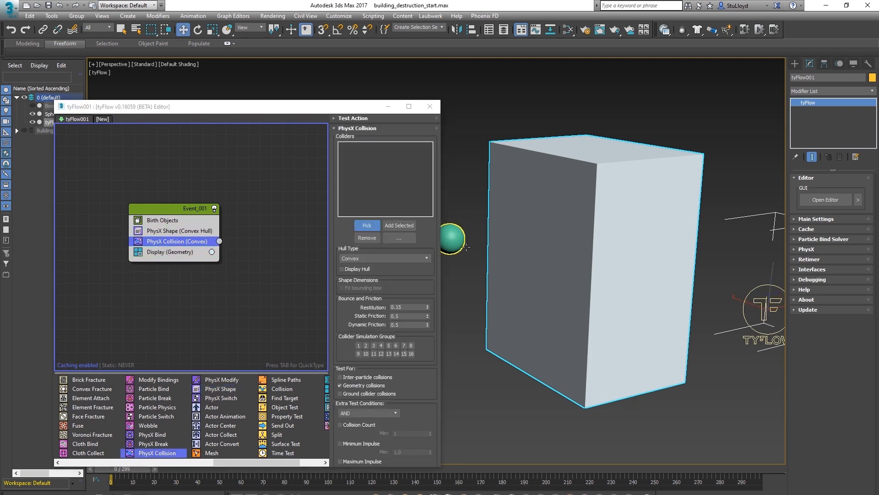
{"action": "left_click", "coordinate": [466, 247]}
Scrub the timeline and orbit the view to preview the sphere hitting the box
{"action": "left_click_drag", "start_coordinate": [123, 472], "coordinate": [235, 468]}
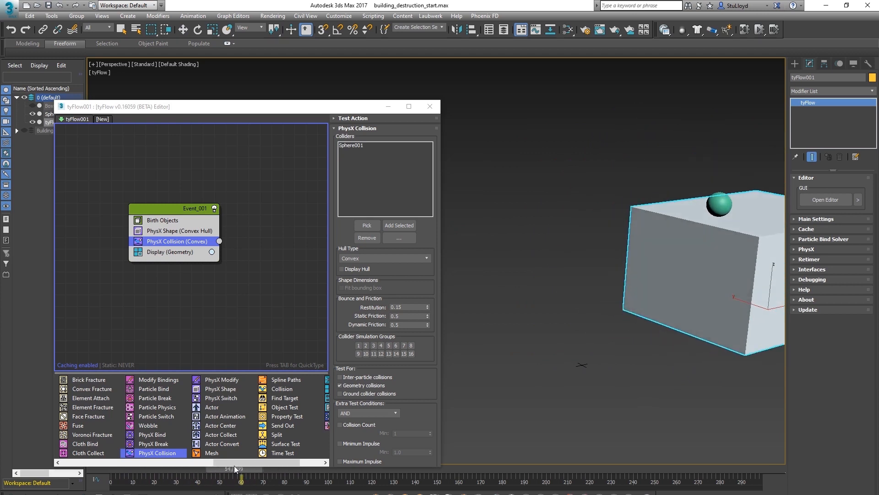
{"action": "left_click_drag", "start_coordinate": [234, 469], "coordinate": [182, 469]}
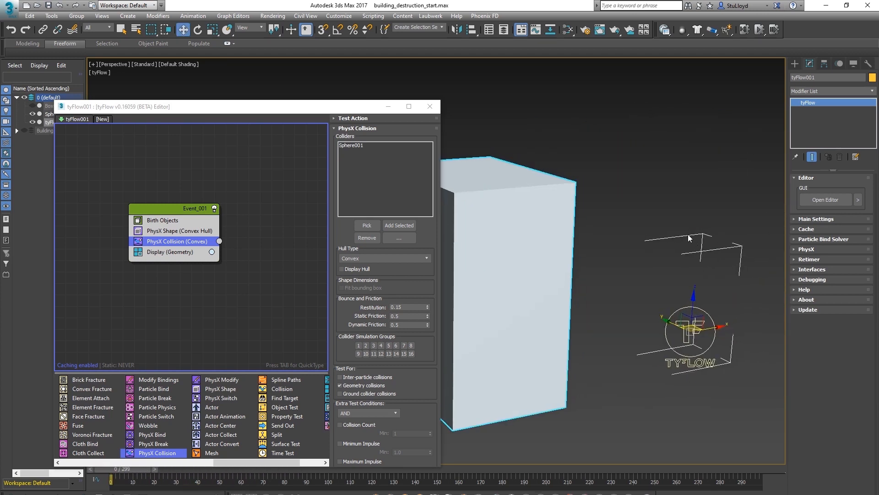
{"action": "mouse_move", "coordinate": [683, 296]}
{"action": "middle_mouse_down"}
{"action": "mouse_move", "coordinate": [692, 285]}
{"action": "mouse_move", "coordinate": [662, 281]}
{"action": "middle_mouse_up"}
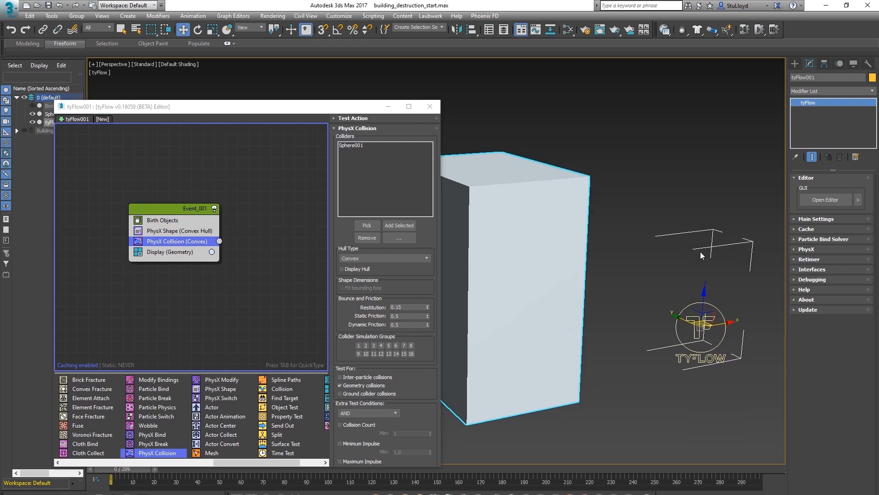
{"action": "key", "text": "j"}
{"action": "middle_click_drag", "start_coordinate": [512, 322], "coordinate": [585, 297]}
{"action": "key", "text": "q"}
{"action": "left_click_drag", "start_coordinate": [129, 469], "coordinate": [219, 463]}
{"action": "key", "text": "Home"}
{"action": "key", "text": "w"}
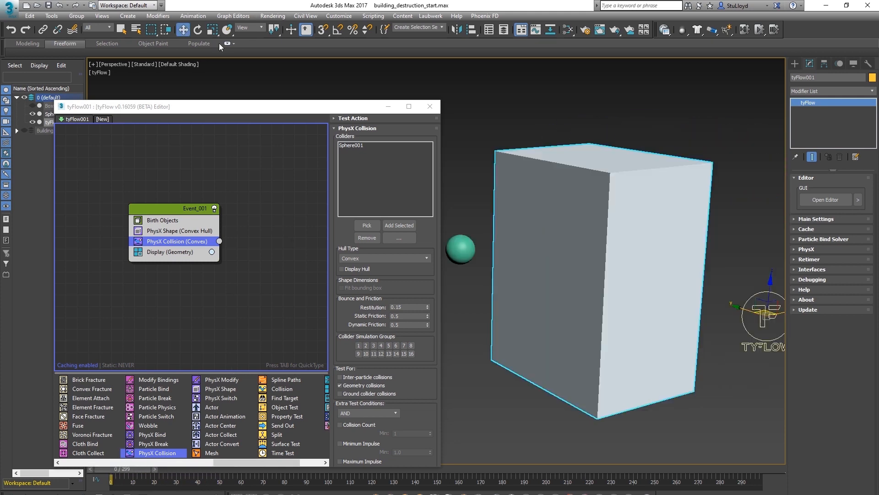
Add a Voronoi Fracture operator to the event and show edged faces in the viewport
{"action": "left_click_drag", "start_coordinate": [211, 106], "coordinate": [200, 86]}
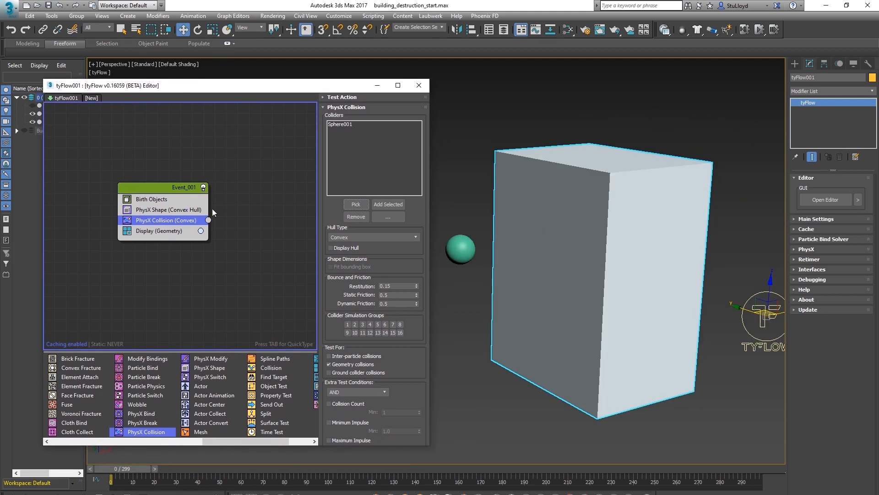
{"action": "scroll", "coordinate": [229, 442], "scroll_direction": "left", "scroll_amount": 3}
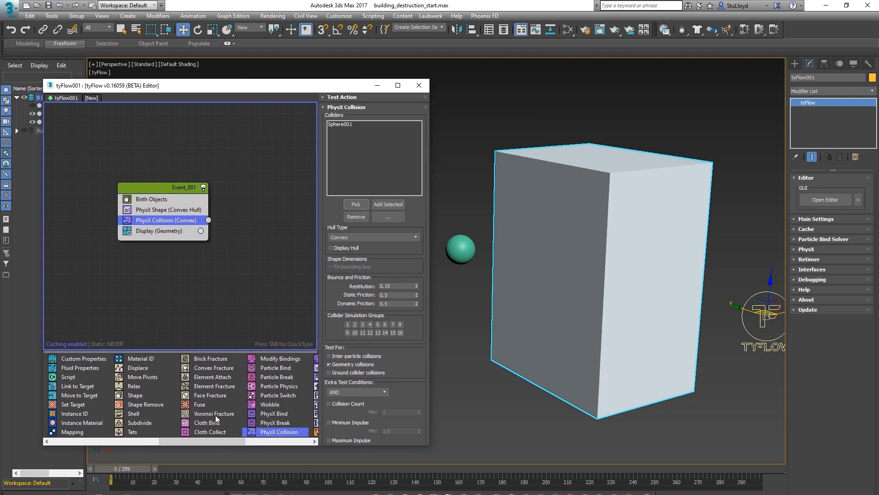
{"action": "left_click_drag", "start_coordinate": [212, 415], "coordinate": [149, 207]}
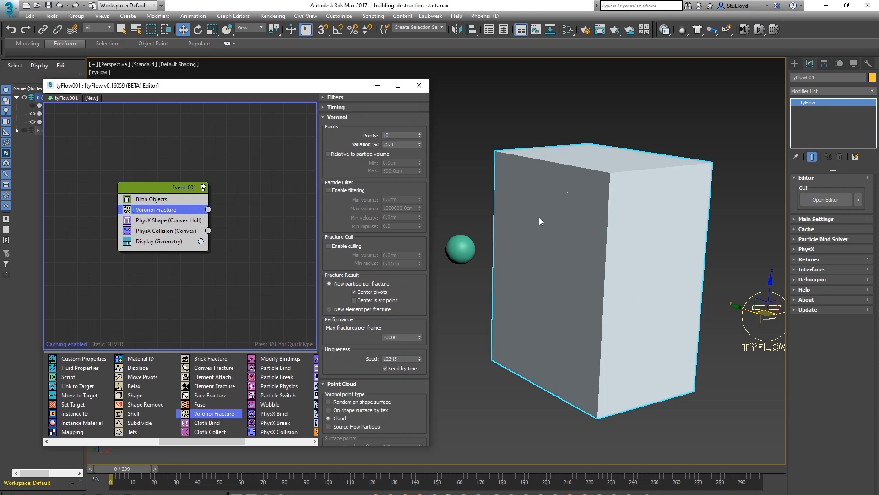
{"action": "key", "text": "F4"}
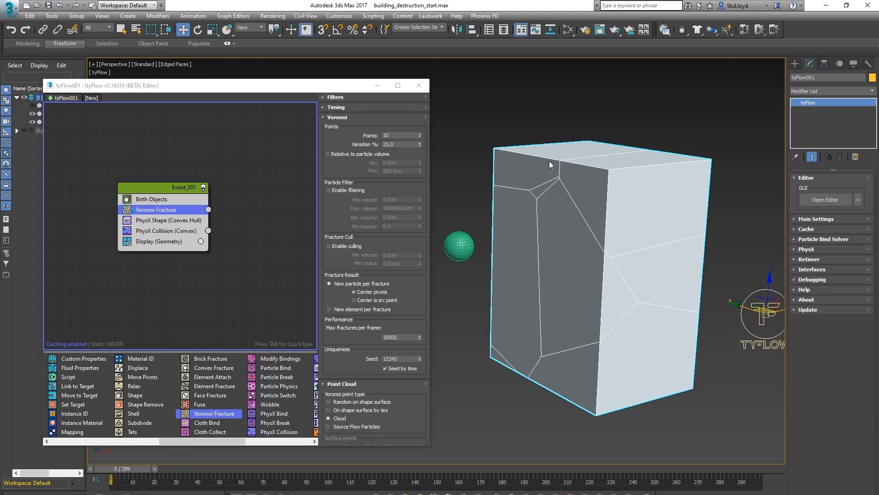
Set the Voronoi fracture Points to 500 and Variation to 50%
{"action": "double_click", "coordinate": [398, 136]}
{"action": "type", "text": "500"}
{"action": "key", "text": "Return"}
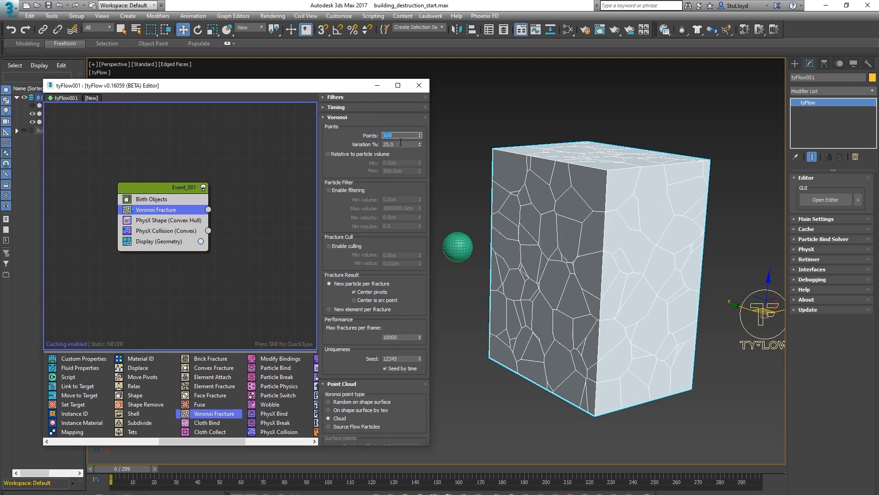
{"action": "middle_click_drag", "start_coordinate": [578, 222], "coordinate": [596, 145]}
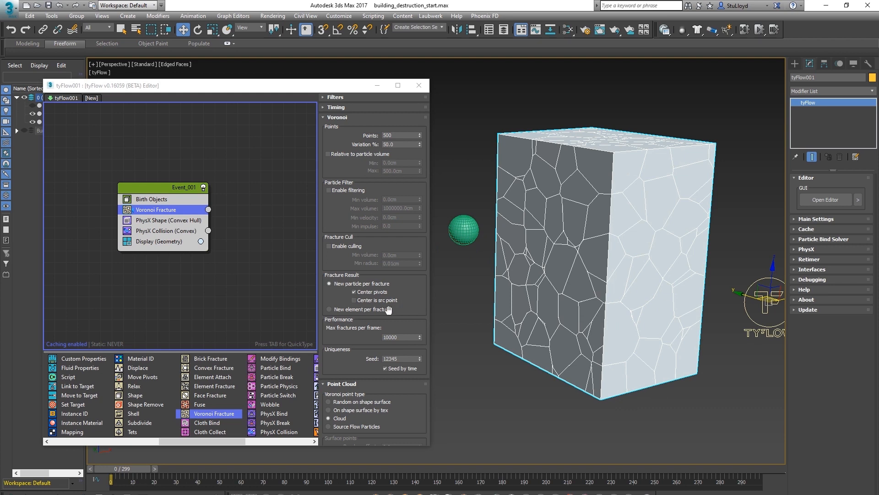
Set the Voronoi point type to Random on shape surface
{"action": "left_click_drag", "start_coordinate": [341, 367], "coordinate": [331, 242]}
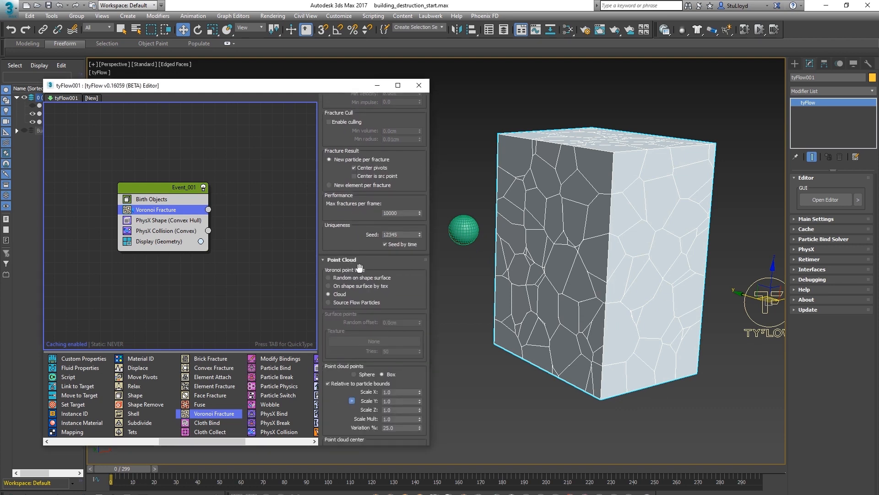
{"action": "left_click", "coordinate": [328, 277]}
{"action": "middle_click_drag", "start_coordinate": [600, 252], "coordinate": [564, 268]}
{"action": "left_click_drag", "start_coordinate": [126, 470], "coordinate": [239, 467]}
{"action": "key", "text": "Home"}
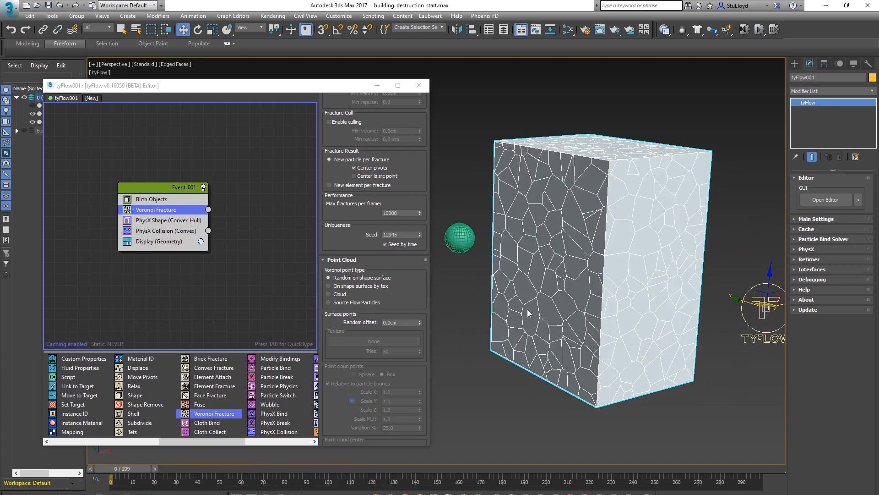
Add a PhysX Bind operator to the event and set its type to Rigid (Joint)
{"action": "scroll", "coordinate": [238, 410], "scroll_direction": "down", "scroll_amount": 2}
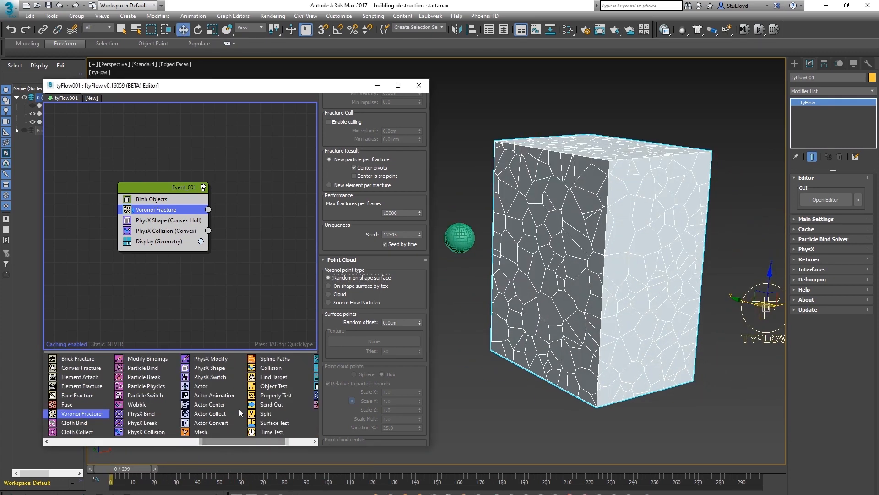
{"action": "left_click_drag", "start_coordinate": [147, 417], "coordinate": [161, 241]}
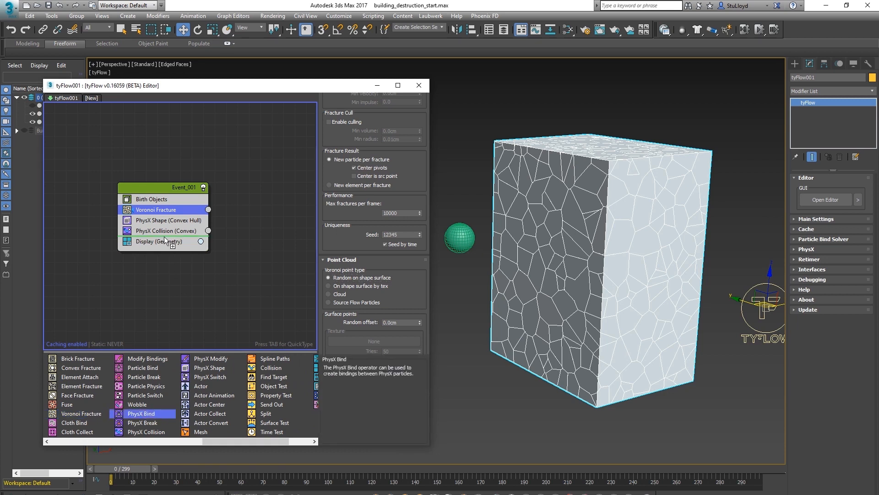
{"action": "left_click", "coordinate": [373, 138]}
{"action": "left_click", "coordinate": [355, 157]}
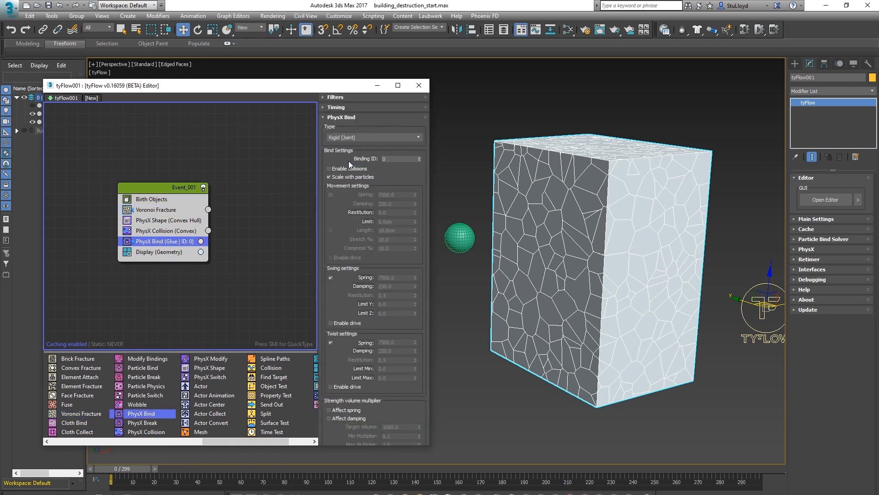
Scrub the timeline to preview the bound fracture simulation
{"action": "scroll", "coordinate": [328, 217], "scroll_direction": "down", "scroll_amount": 5}
{"action": "middle_click_drag", "start_coordinate": [583, 277], "coordinate": [572, 282]}
{"action": "left_click_drag", "start_coordinate": [130, 468], "coordinate": [192, 469]}
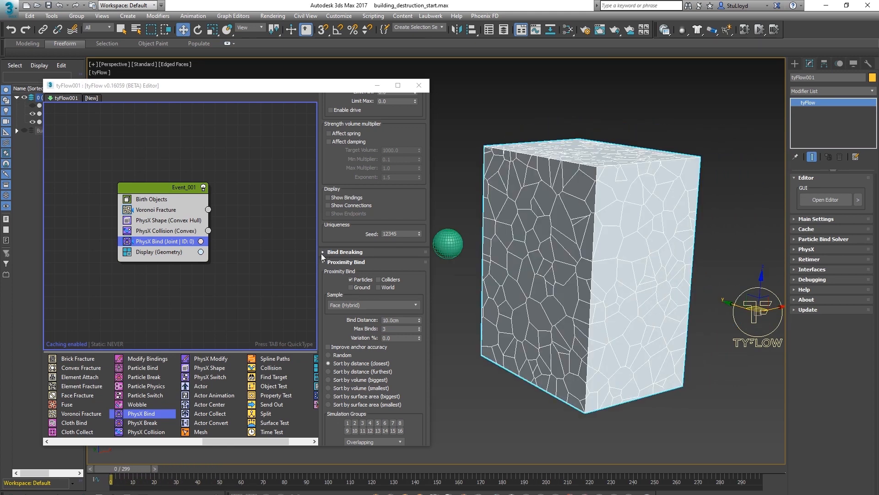
Enable bind breaking by Force and set the breaking force to 50000
{"action": "left_click", "coordinate": [323, 252]}
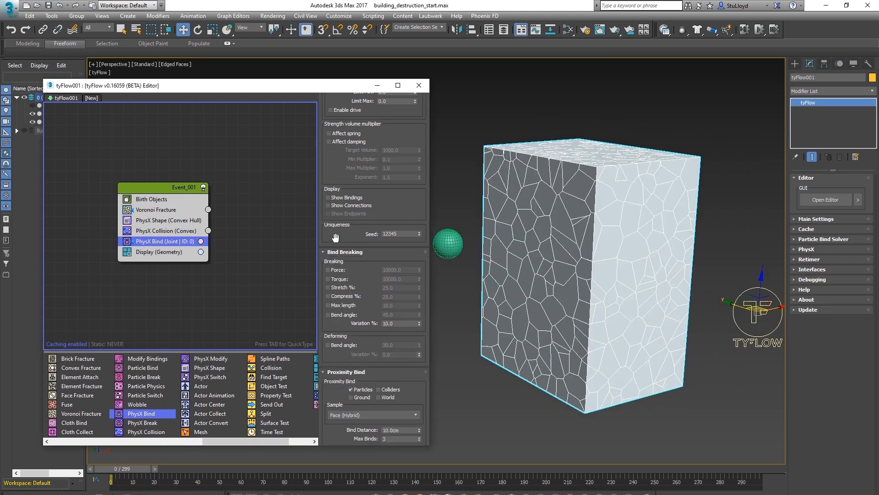
{"action": "scroll", "coordinate": [347, 211], "scroll_direction": "down", "scroll_amount": 3}
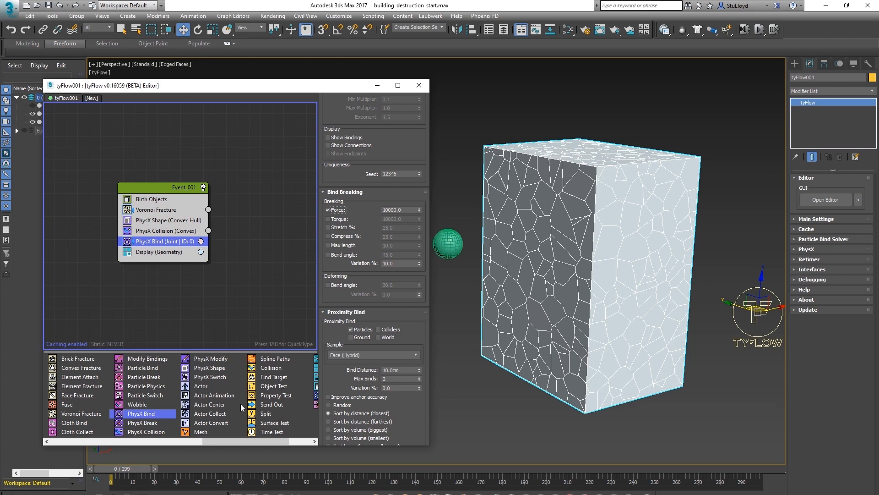
{"action": "left_click_drag", "start_coordinate": [135, 472], "coordinate": [300, 468]}
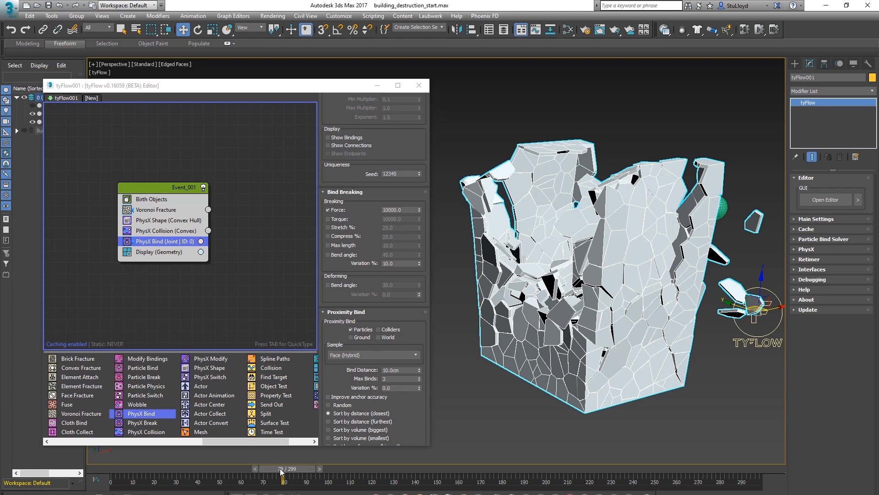
{"action": "left_click_drag", "start_coordinate": [282, 469], "coordinate": [108, 468]}
{"action": "left_click_drag", "start_coordinate": [403, 209], "coordinate": [337, 211]}
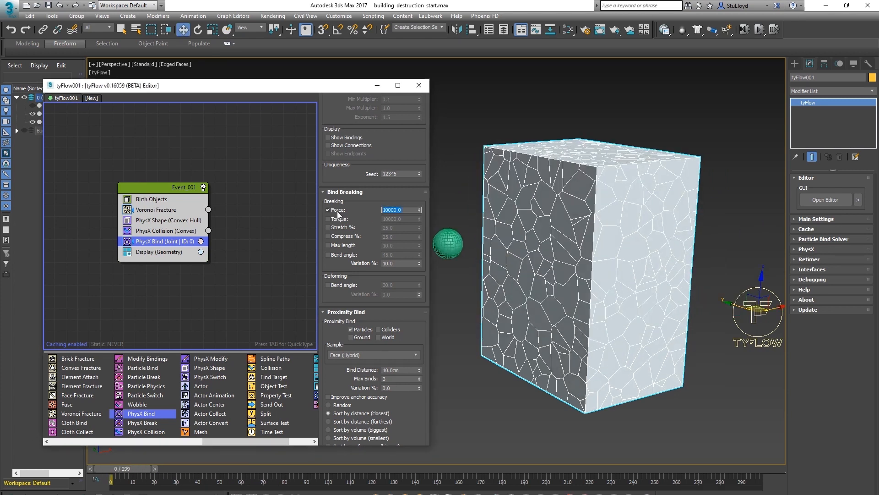
{"action": "type", "text": "50"}
Scrub the timeline and orbit to preview the impact with the new breaking force
{"action": "left_click_drag", "start_coordinate": [138, 470], "coordinate": [319, 462]}
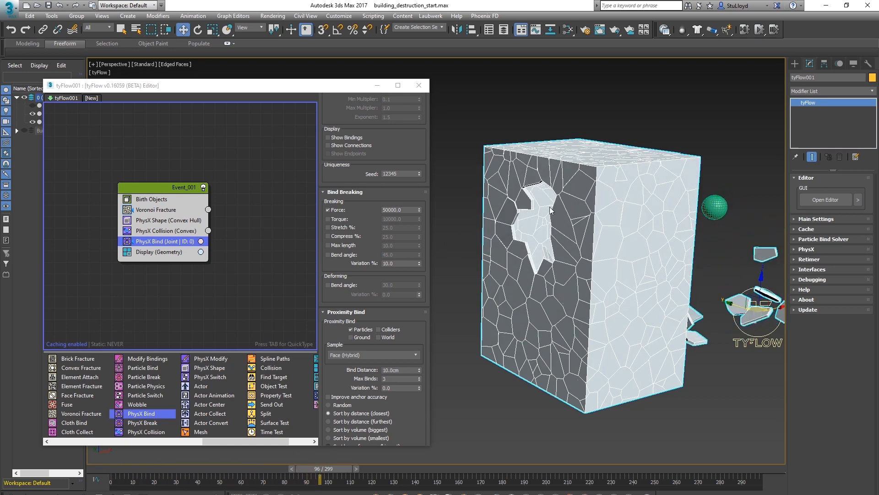
{"action": "middle_click_drag", "start_coordinate": [654, 269], "coordinate": [657, 182], "text": "alt"}
{"action": "middle_click_drag", "start_coordinate": [666, 231], "coordinate": [616, 255], "text": "alt"}
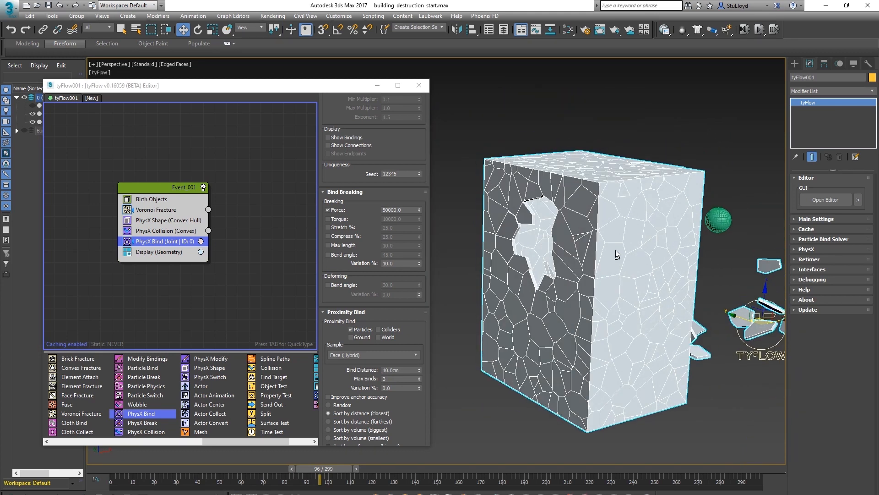
{"action": "left_click_drag", "start_coordinate": [316, 467], "coordinate": [339, 466]}
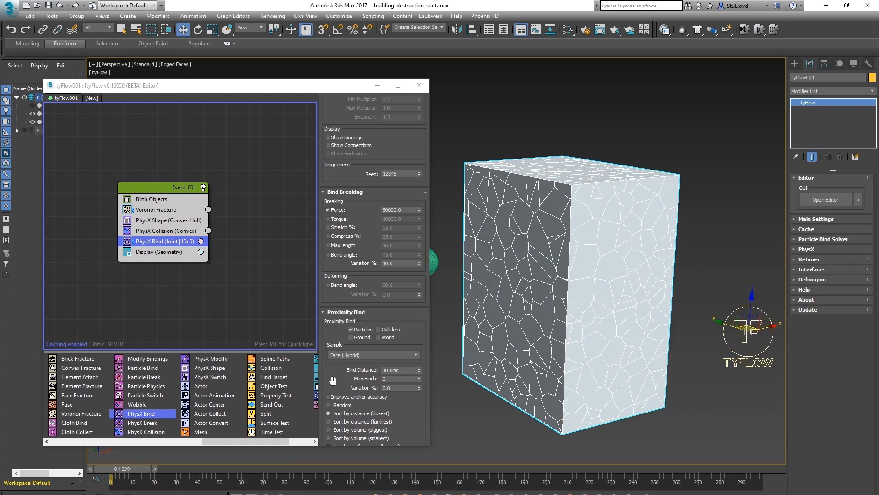
Set the Proximity Bind Max Binds to 6
{"action": "left_click_drag", "start_coordinate": [334, 378], "coordinate": [361, 313]}
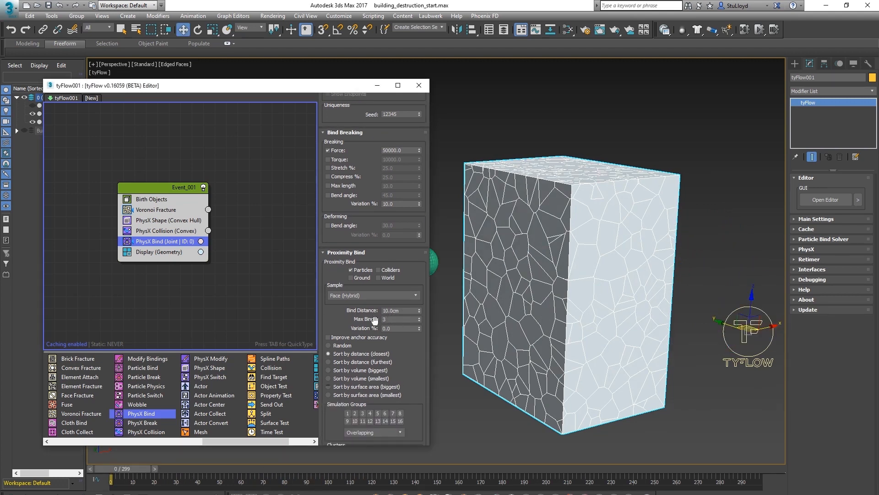
{"action": "left_click", "coordinate": [394, 320]}
{"action": "type", "text": "6"}
Scrub the timeline and zoom in to inspect the impact hole around the sphere
{"action": "middle_click_drag", "start_coordinate": [554, 322], "coordinate": [573, 284]}
{"action": "mouse_move", "coordinate": [140, 469]}
{"action": "left_mouse_down"}
{"action": "mouse_move", "coordinate": [297, 462]}
{"action": "mouse_move", "coordinate": [137, 467]}
{"action": "left_mouse_up"}
{"action": "key", "text": "w"}
{"action": "middle_click_drag", "start_coordinate": [578, 271], "coordinate": [610, 293]}
{"action": "left_click_drag", "start_coordinate": [129, 468], "coordinate": [174, 469]}
{"action": "scroll", "coordinate": [571, 219], "scroll_direction": "up", "scroll_amount": 3}
{"action": "middle_click_drag", "start_coordinate": [573, 222], "coordinate": [609, 216], "text": "alt"}
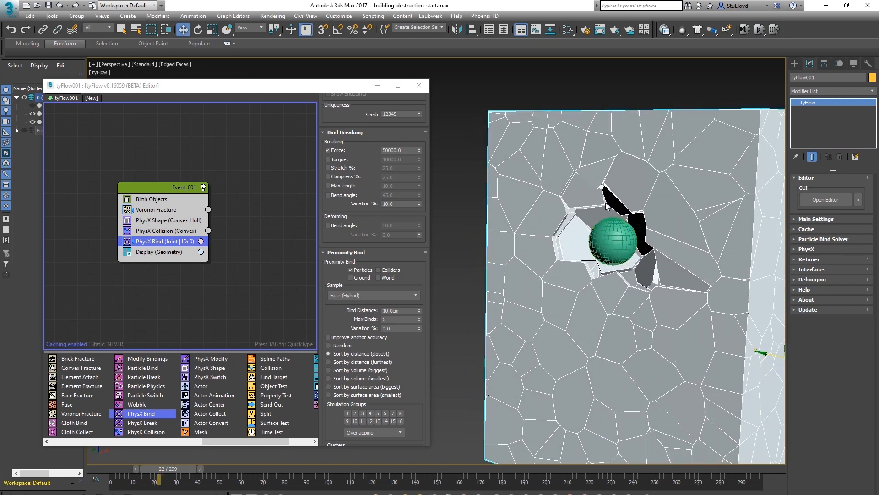
{"action": "mouse_move", "coordinate": [612, 275]}
{"action": "middle_mouse_down", "text": "alt"}
{"action": "mouse_move", "coordinate": [616, 242]}
{"action": "mouse_move", "coordinate": [609, 286]}
{"action": "mouse_move", "coordinate": [609, 264]}
{"action": "middle_mouse_up", "text": "alt"}
{"action": "scroll", "coordinate": [618, 271], "scroll_direction": "down", "scroll_amount": 3}
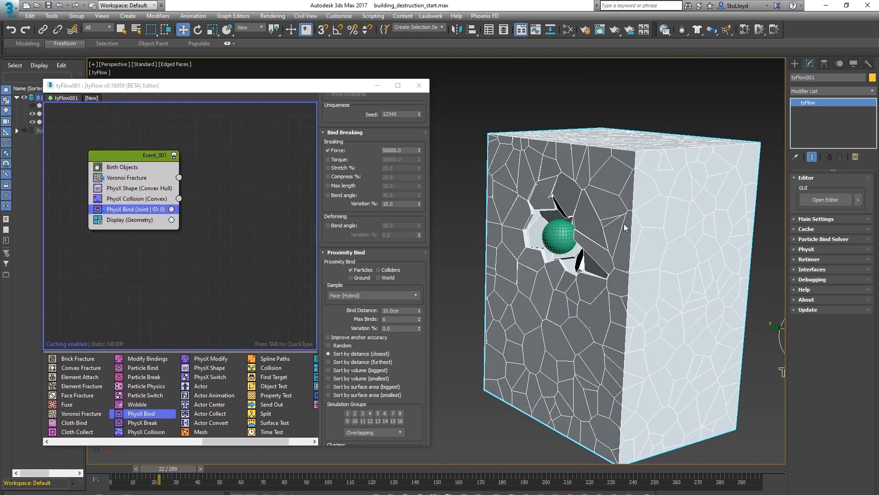
{"action": "scroll", "coordinate": [197, 415], "scroll_direction": "up", "scroll_amount": 1}
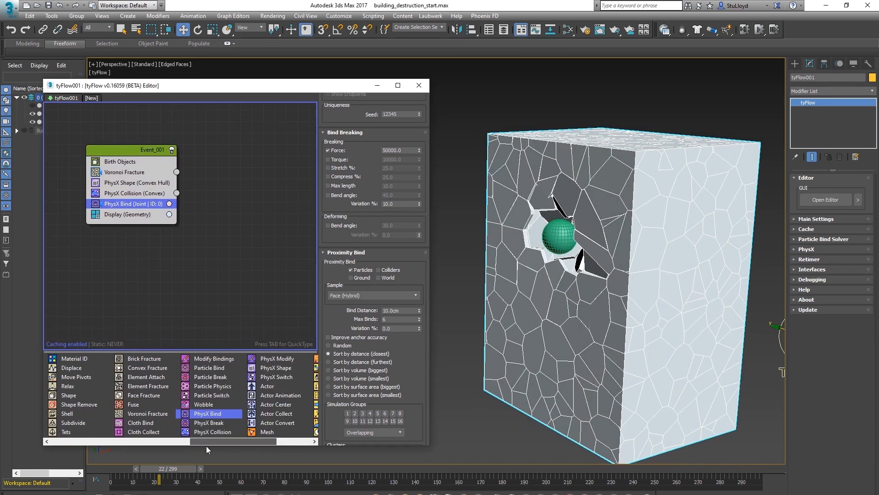
Add a Voronoi Fracture operator into empty flow space to create a new second event
{"action": "left_click_drag", "start_coordinate": [140, 414], "coordinate": [232, 236]}
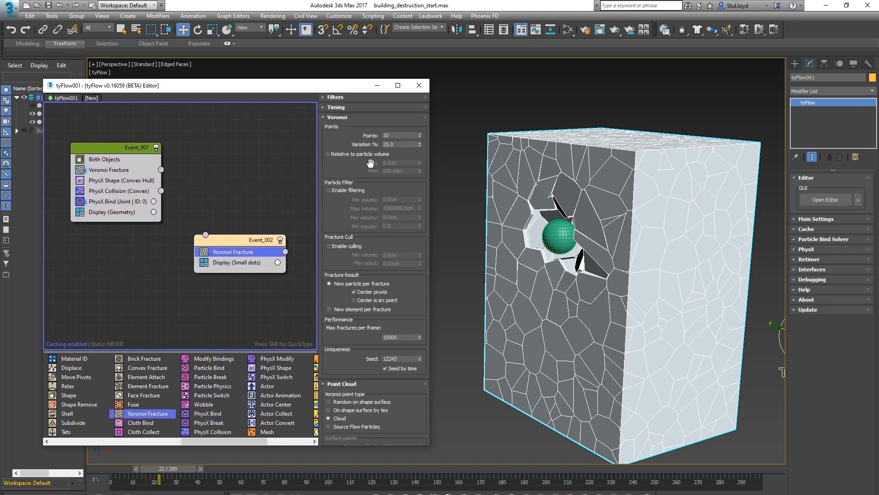
{"action": "scroll", "coordinate": [636, 220], "scroll_direction": "up", "scroll_amount": 5}
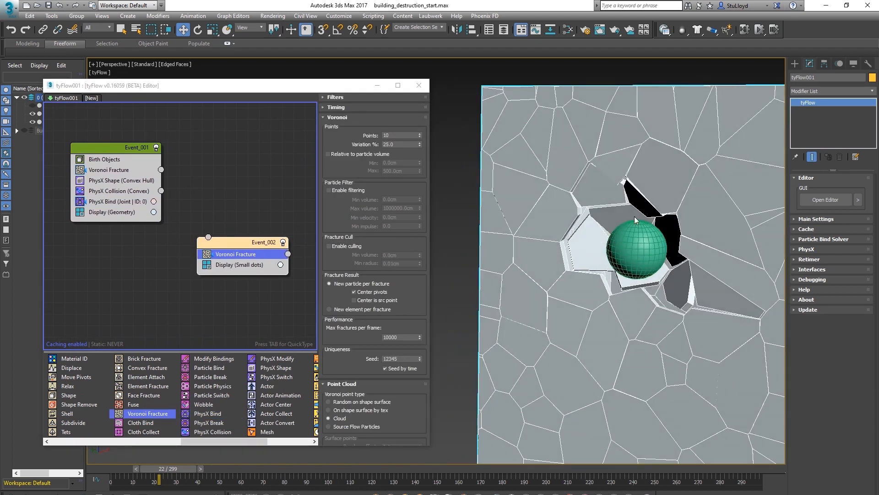
{"action": "left_click_drag", "start_coordinate": [241, 248], "coordinate": [244, 247]}
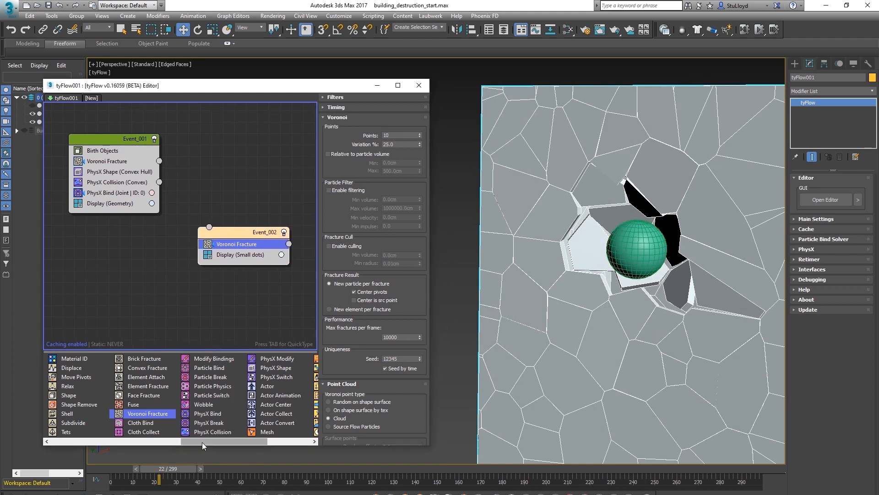
Insert a Property Test below PhysX Bind in the first event and set its test type to Binds Broken (PhysX)
{"action": "left_click_drag", "start_coordinate": [201, 441], "coordinate": [233, 442]}
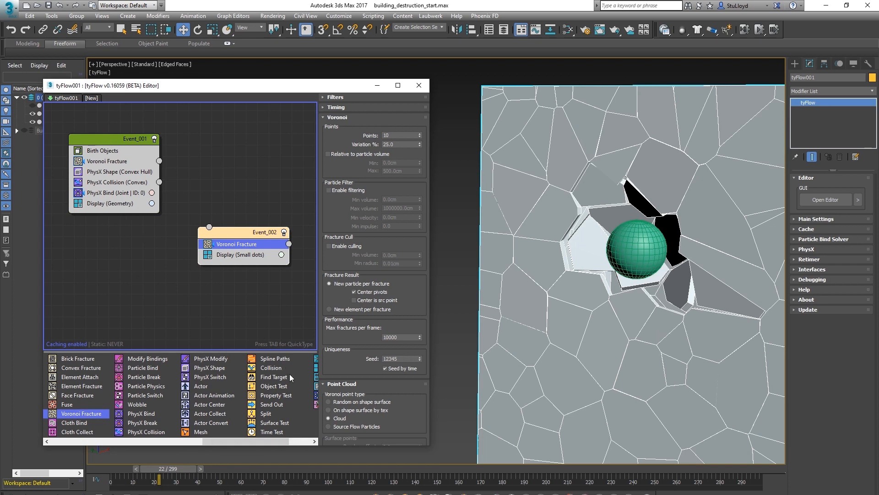
{"action": "left_click_drag", "start_coordinate": [270, 394], "coordinate": [98, 204]}
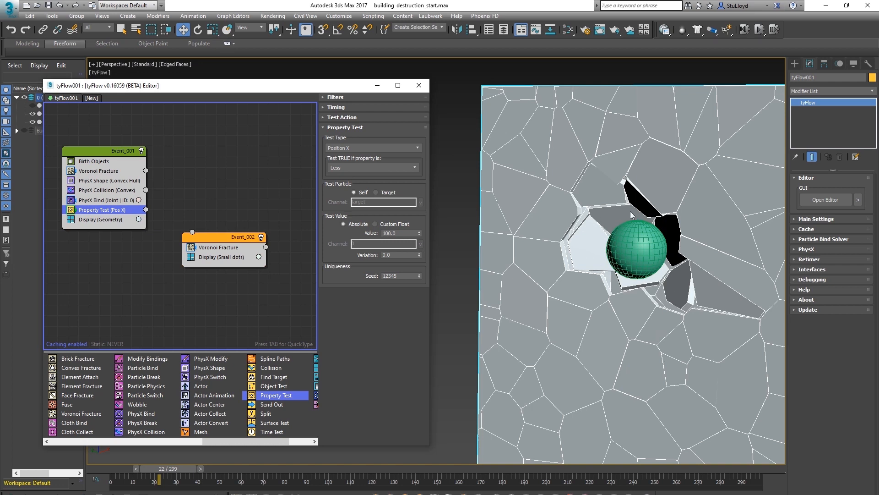
{"action": "left_click", "coordinate": [365, 146]}
{"action": "scroll", "coordinate": [356, 224], "scroll_direction": "down", "scroll_amount": 4}
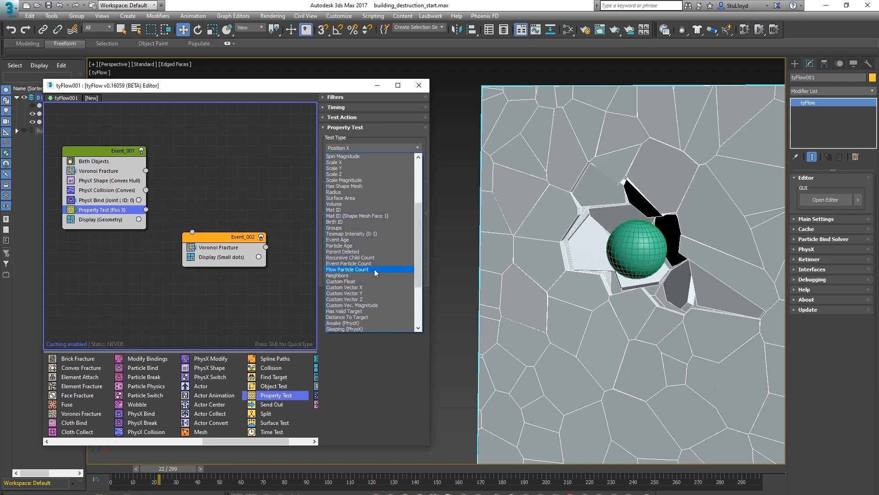
{"action": "scroll", "coordinate": [374, 268], "scroll_direction": "down", "scroll_amount": 4}
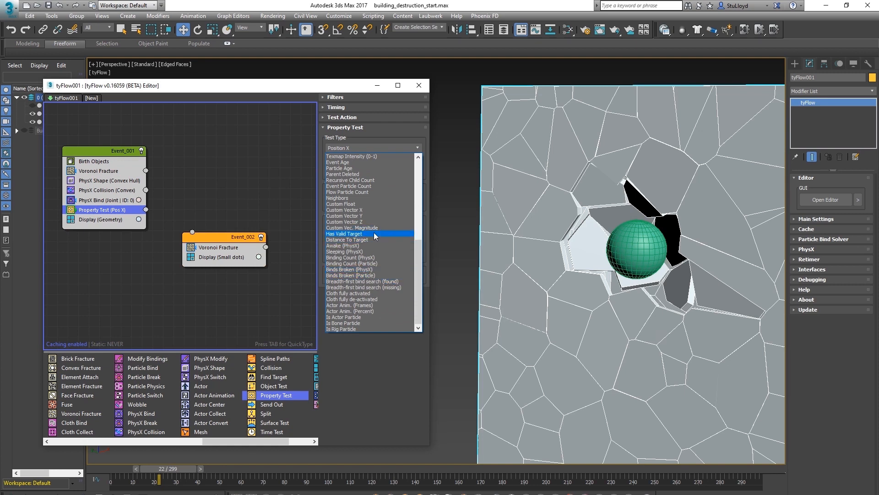
{"action": "left_click", "coordinate": [353, 271]}
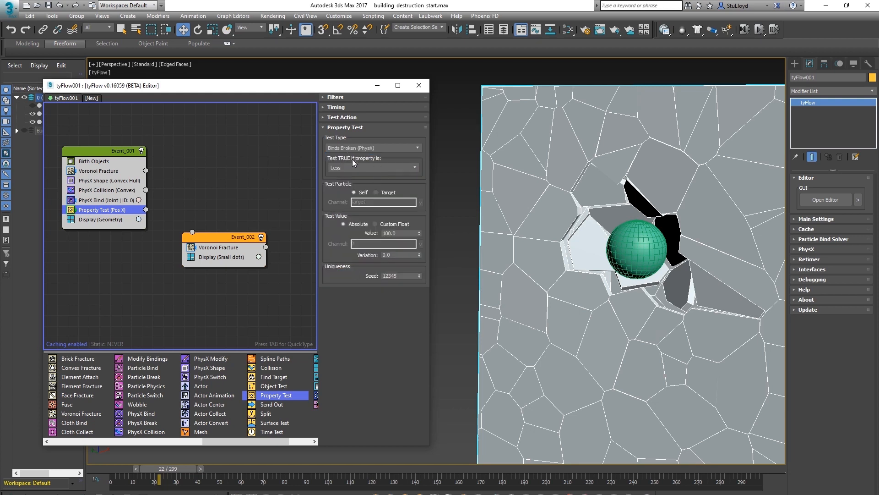
Set the Property Test to pass when broken binds are Greater or Equal to 6
{"action": "left_click", "coordinate": [98, 202]}
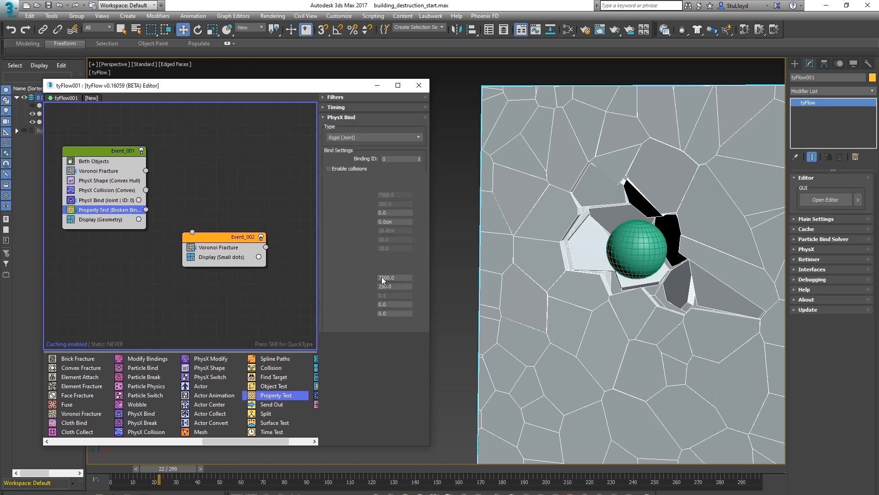
{"action": "scroll", "coordinate": [330, 362], "scroll_direction": "down", "scroll_amount": 10}
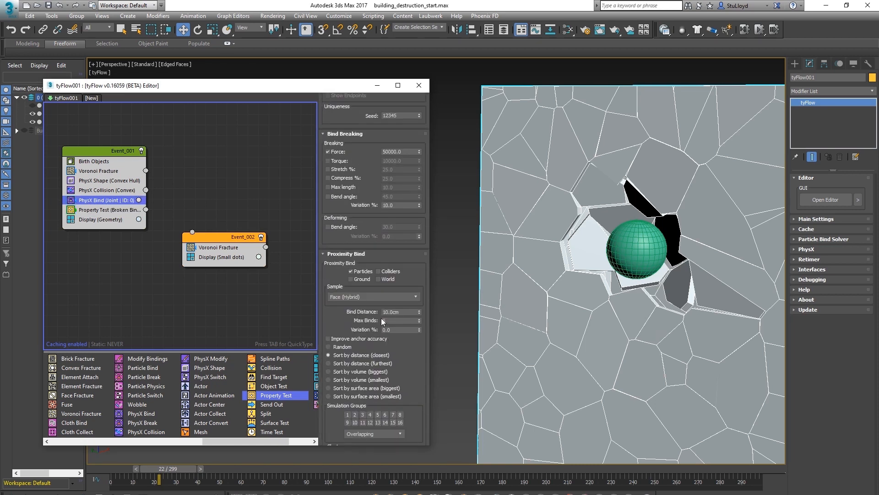
{"action": "left_click", "coordinate": [97, 211]}
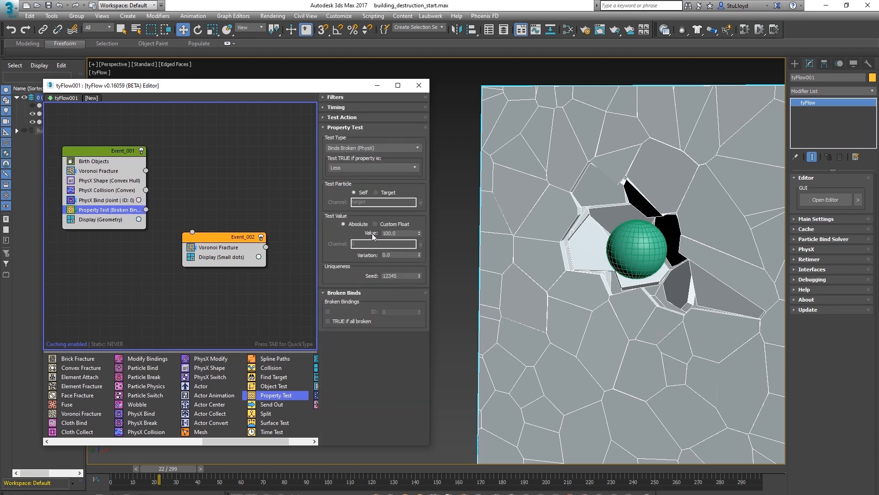
{"action": "double_click", "coordinate": [399, 233]}
{"action": "type", "text": "6"}
{"action": "key", "text": "Home"}
{"action": "left_click", "coordinate": [373, 167]}
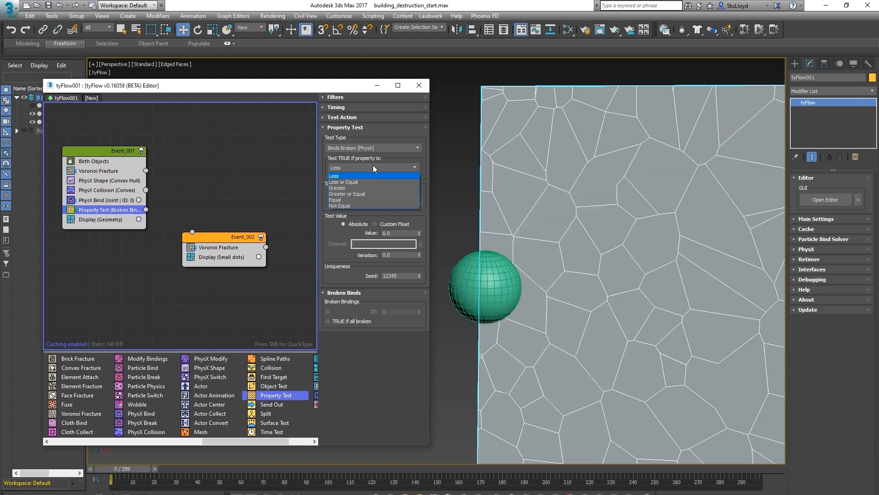
{"action": "left_click", "coordinate": [348, 194]}
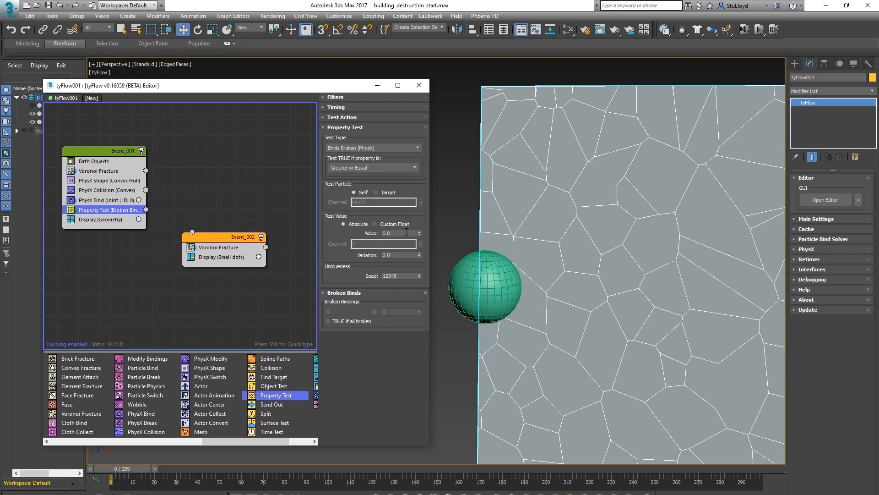
Wire the Property Test output into the second event and set that event's Display type to Geometry
{"action": "middle_click_drag", "start_coordinate": [545, 272], "coordinate": [541, 272]}
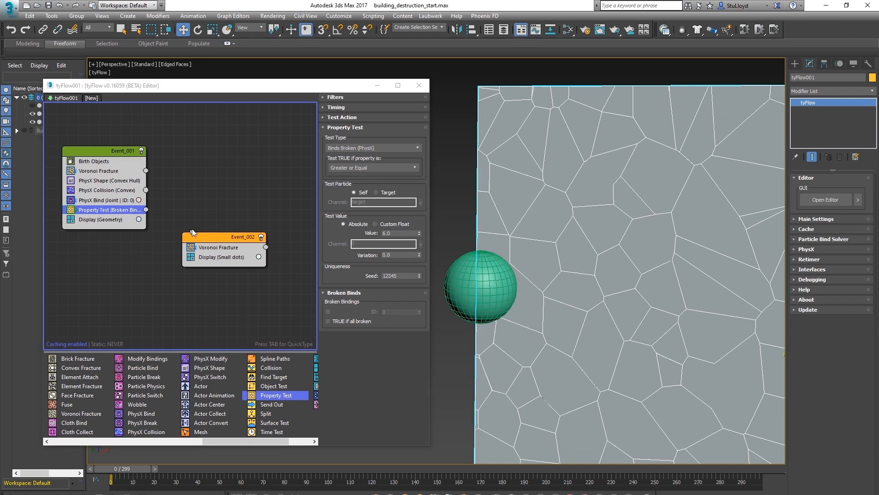
{"action": "mouse_move", "coordinate": [146, 209]}
{"action": "left_mouse_down"}
{"action": "mouse_move", "coordinate": [171, 194]}
{"action": "mouse_move", "coordinate": [193, 233]}
{"action": "left_mouse_up"}
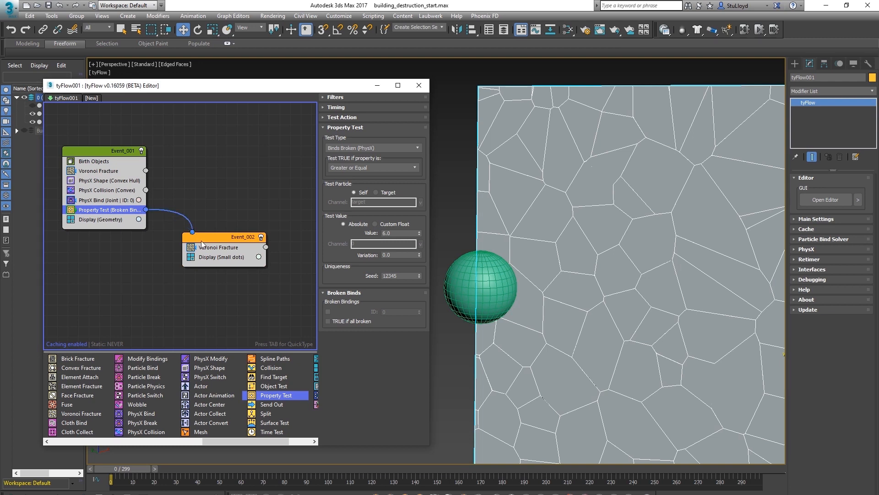
{"action": "left_click", "coordinate": [218, 256]}
{"action": "left_click", "coordinate": [378, 115]}
{"action": "left_click", "coordinate": [347, 160]}
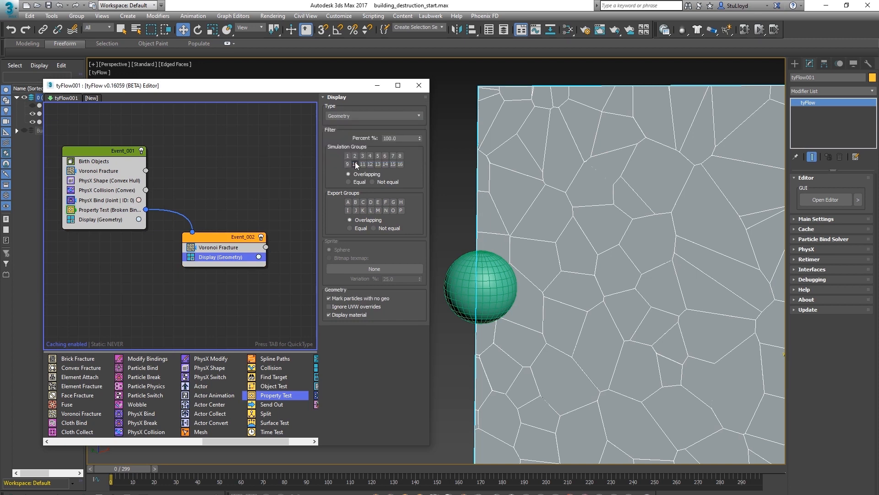
Set the second event's display colour to a salmon red
{"action": "left_click", "coordinate": [259, 257]}
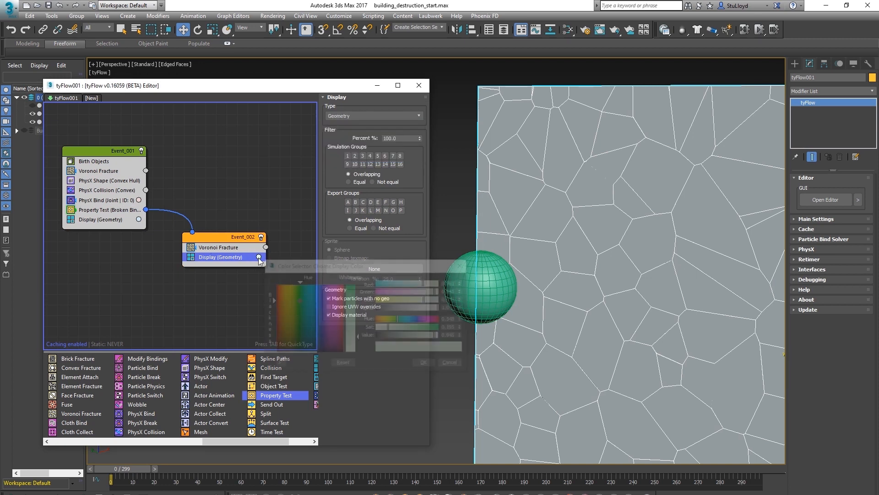
{"action": "left_click_drag", "start_coordinate": [358, 338], "coordinate": [358, 291]}
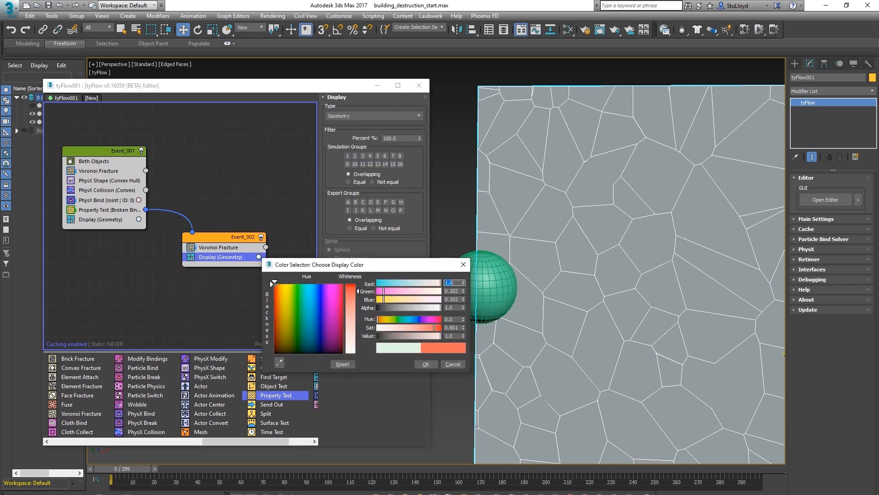
{"action": "left_click", "coordinate": [426, 364]}
Scrub the timeline, orbit and zoom the viewport to inspect the recoloured broken fragments
{"action": "middle_click_drag", "start_coordinate": [222, 215], "coordinate": [234, 225]}
{"action": "middle_click_drag", "start_coordinate": [533, 283], "coordinate": [509, 292], "text": "alt"}
{"action": "scroll", "coordinate": [512, 290], "scroll_direction": "down", "scroll_amount": 2}
{"action": "middle_click_drag", "start_coordinate": [513, 289], "coordinate": [581, 271]}
{"action": "scroll", "coordinate": [525, 273], "scroll_direction": "up", "scroll_amount": 5}
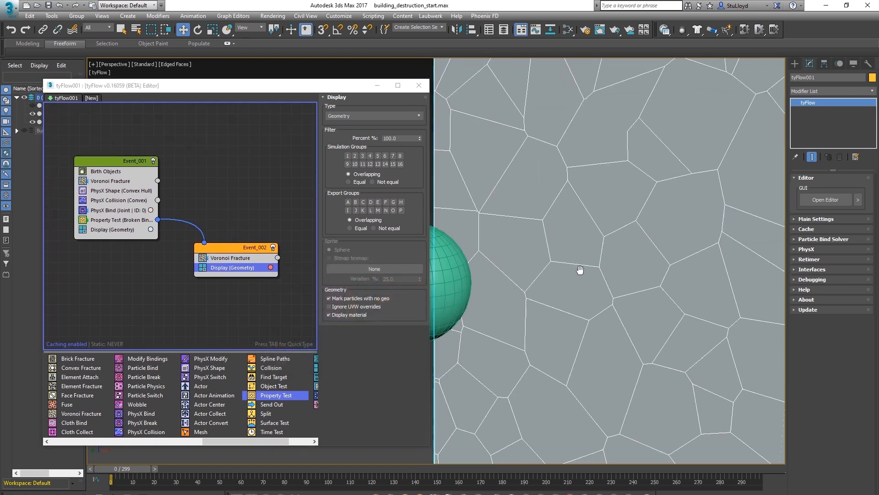
{"action": "left_click_drag", "start_coordinate": [118, 467], "coordinate": [177, 468]}
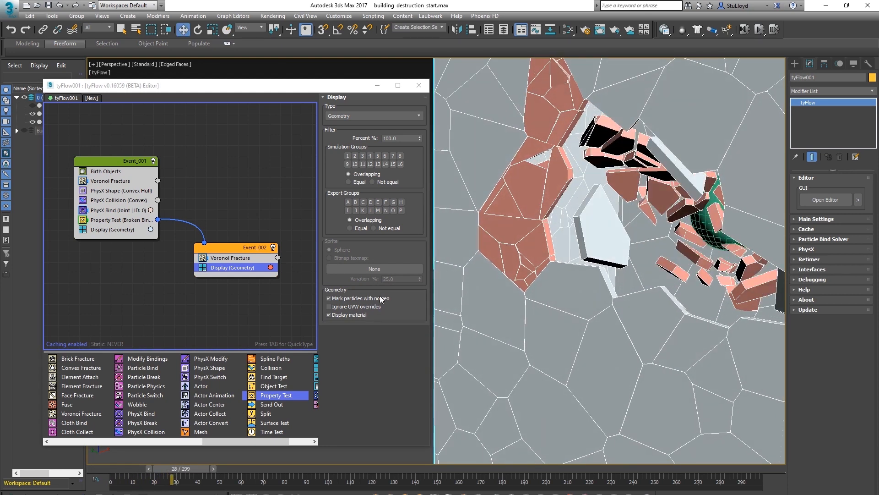
{"action": "scroll", "coordinate": [653, 236], "scroll_direction": "down", "scroll_amount": 10}
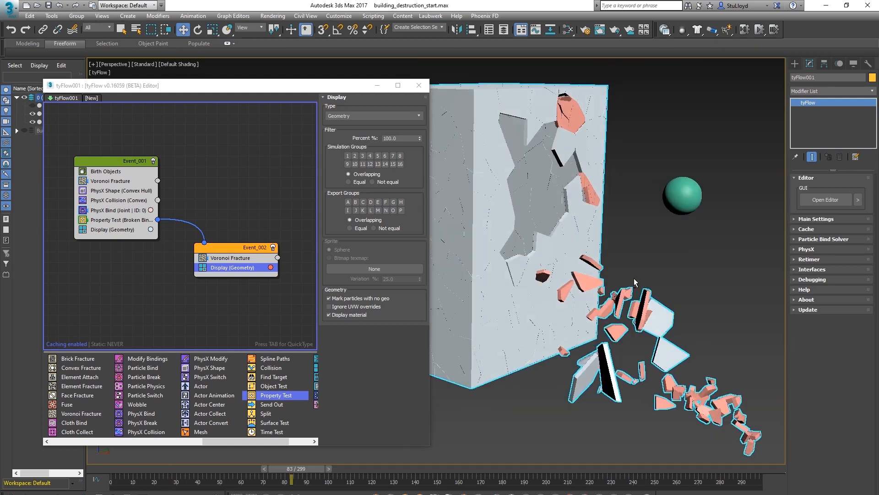
{"action": "scroll", "coordinate": [628, 281], "scroll_direction": "down", "scroll_amount": 5}
{"action": "mouse_move", "coordinate": [614, 258]}
{"action": "middle_mouse_down"}
{"action": "mouse_move", "coordinate": [664, 273]}
{"action": "mouse_move", "coordinate": [624, 246]}
{"action": "middle_mouse_up"}
{"action": "left_click_drag", "start_coordinate": [302, 464], "coordinate": [361, 452]}
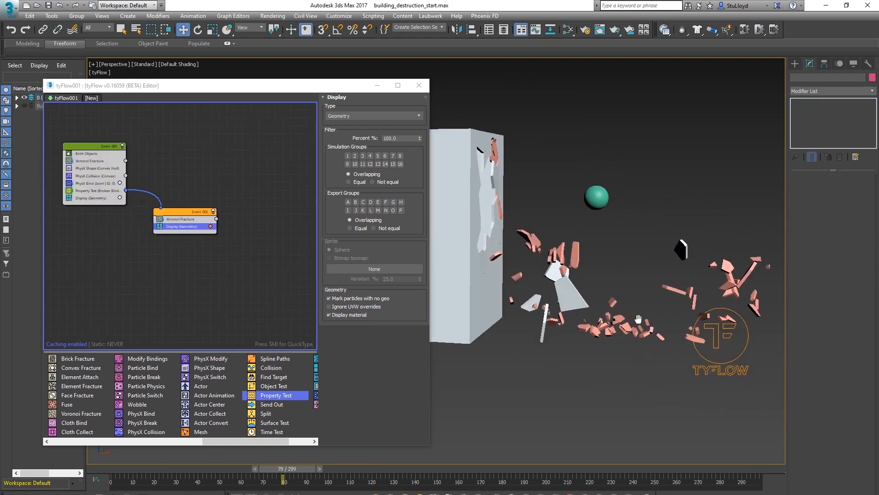
{"action": "middle_click_drag", "start_coordinate": [638, 318], "coordinate": [601, 325]}
{"action": "left_click_drag", "start_coordinate": [297, 468], "coordinate": [389, 467]}
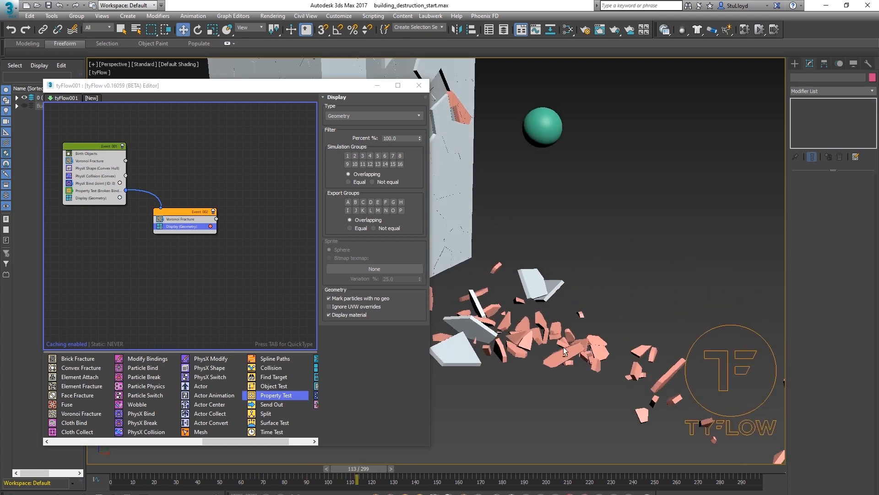
{"action": "middle_click_drag", "start_coordinate": [549, 316], "coordinate": [626, 326], "text": "alt"}
{"action": "scroll", "coordinate": [626, 325], "scroll_direction": "up", "scroll_amount": 3}
{"action": "middle_click_drag", "start_coordinate": [648, 289], "coordinate": [591, 325]}
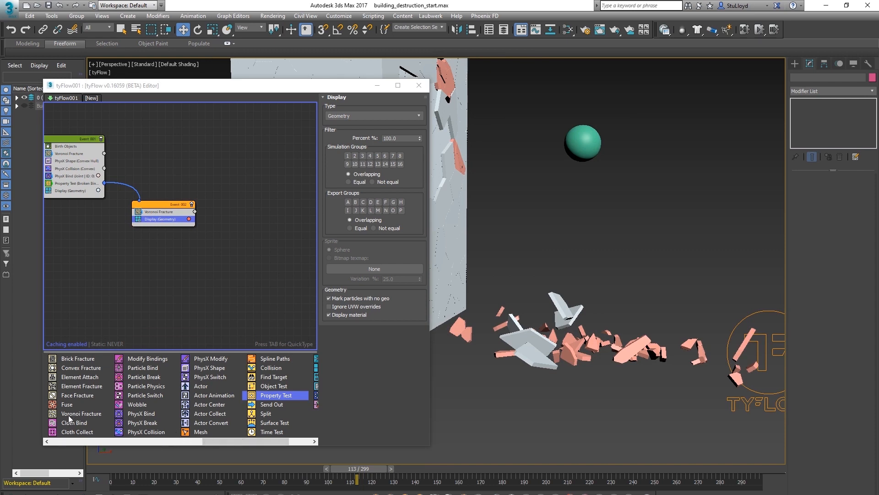
Add another Voronoi Fracture operator into empty flow space to create a third event
{"action": "left_click_drag", "start_coordinate": [70, 418], "coordinate": [192, 296]}
{"action": "left_click_drag", "start_coordinate": [278, 281], "coordinate": [277, 283]}
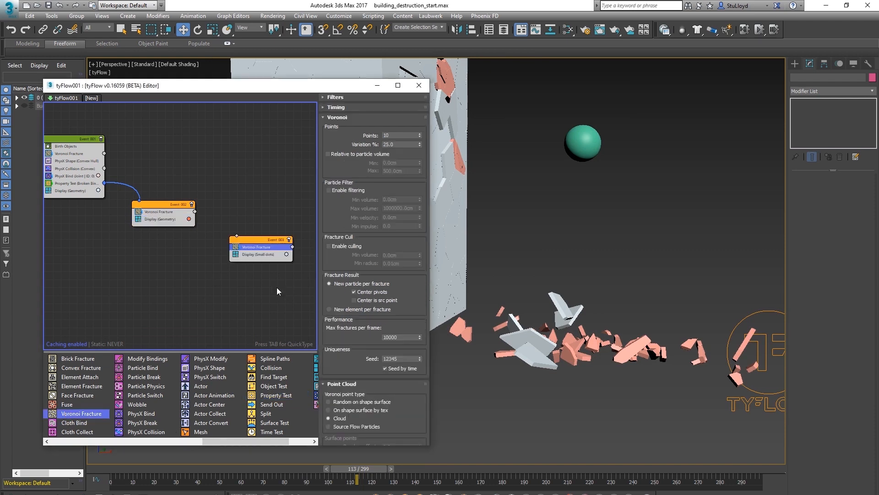
{"action": "middle_click_drag", "start_coordinate": [267, 217], "coordinate": [255, 219]}
Set the third event's Display type to Geometry and its display colour to green
{"action": "left_click", "coordinate": [251, 259]}
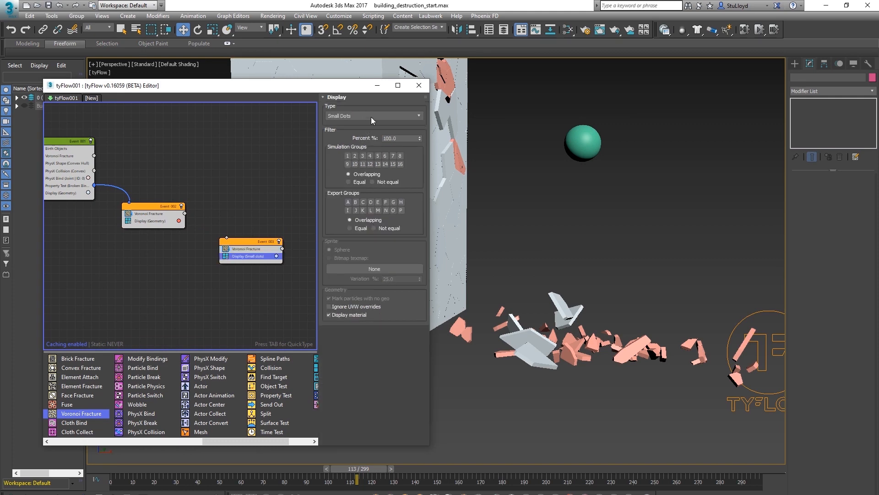
{"action": "left_click", "coordinate": [373, 115]}
{"action": "left_click", "coordinate": [361, 161]}
{"action": "left_click", "coordinate": [276, 256]}
{"action": "left_click_drag", "start_coordinate": [369, 306], "coordinate": [370, 292]}
{"action": "left_click", "coordinate": [450, 360]}
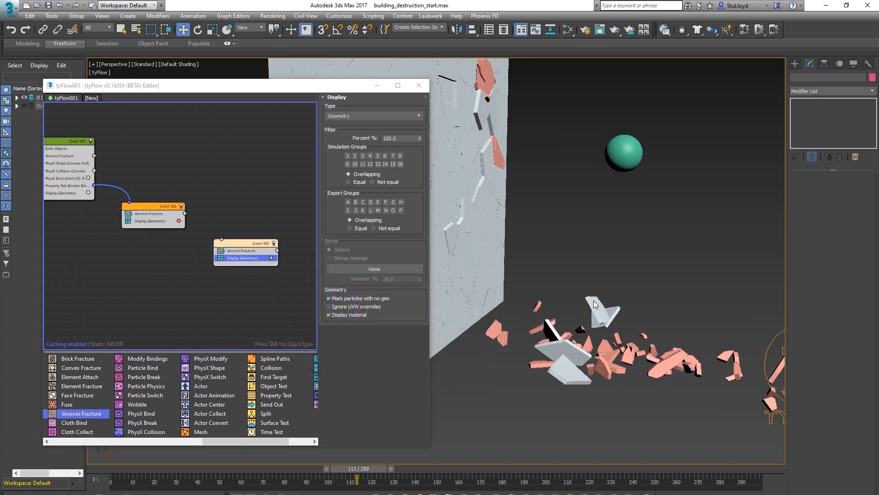
Scrub the timeline and orbit the viewport to examine the fragment simulation
{"action": "middle_click_drag", "start_coordinate": [594, 301], "coordinate": [599, 307]}
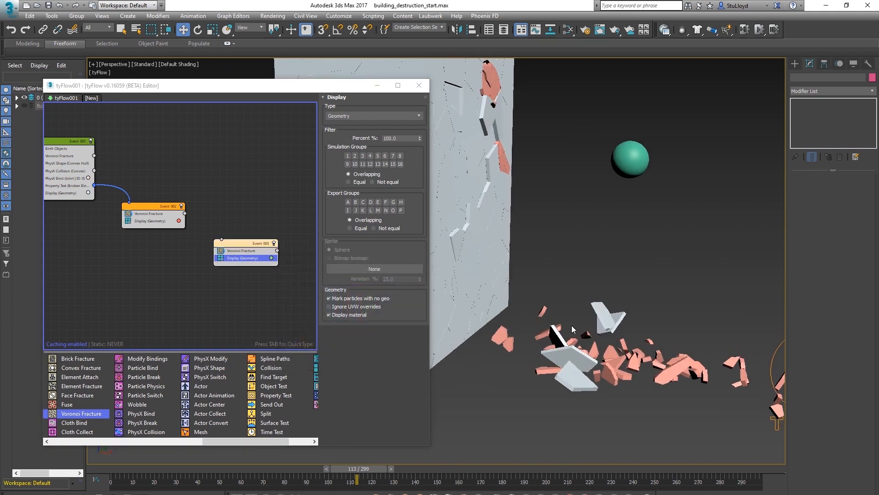
{"action": "left_click_drag", "start_coordinate": [249, 240], "coordinate": [249, 241]}
{"action": "middle_click_drag", "start_coordinate": [569, 284], "coordinate": [553, 271]}
{"action": "left_click_drag", "start_coordinate": [248, 250], "coordinate": [246, 250]}
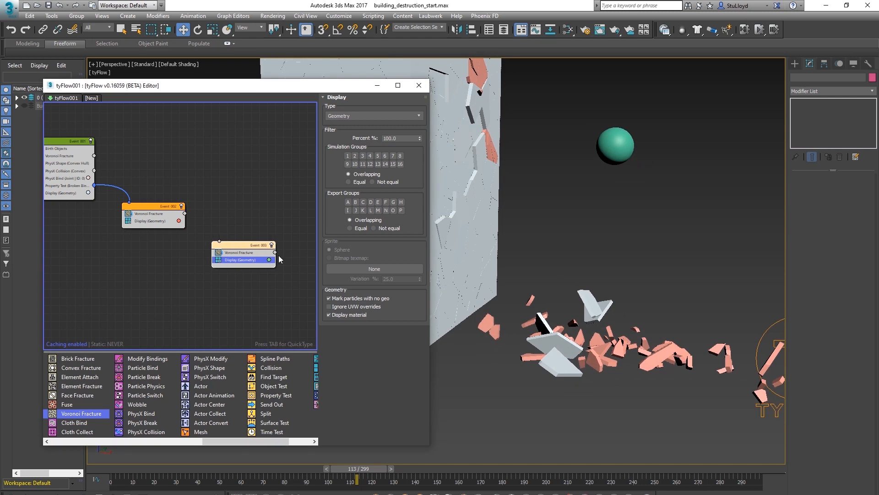
{"action": "middle_click_drag", "start_coordinate": [589, 276], "coordinate": [594, 277]}
{"action": "left_click_drag", "start_coordinate": [344, 467], "coordinate": [286, 466]}
{"action": "middle_click_drag", "start_coordinate": [594, 270], "coordinate": [568, 284]}
{"action": "scroll", "coordinate": [568, 284], "scroll_direction": "down", "scroll_amount": 3}
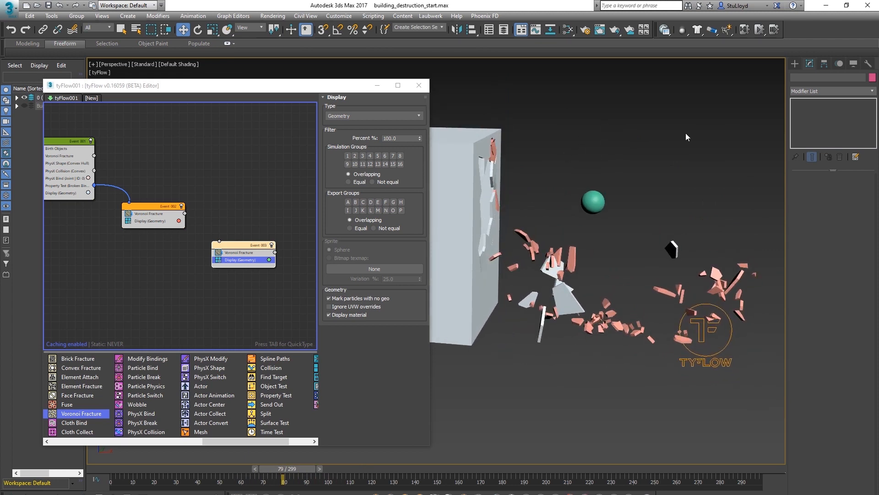
{"action": "middle_click_drag", "start_coordinate": [571, 314], "coordinate": [576, 313]}
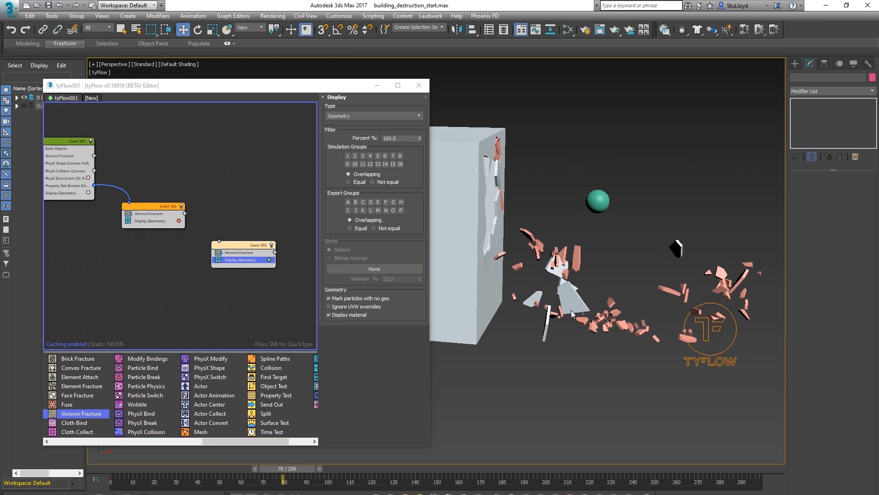
{"action": "scroll", "coordinate": [576, 279], "scroll_direction": "up", "scroll_amount": 3}
{"action": "mouse_move", "coordinate": [576, 279]}
{"action": "middle_mouse_down"}
{"action": "mouse_move", "coordinate": [589, 281]}
{"action": "mouse_move", "coordinate": [573, 277]}
{"action": "middle_mouse_up"}
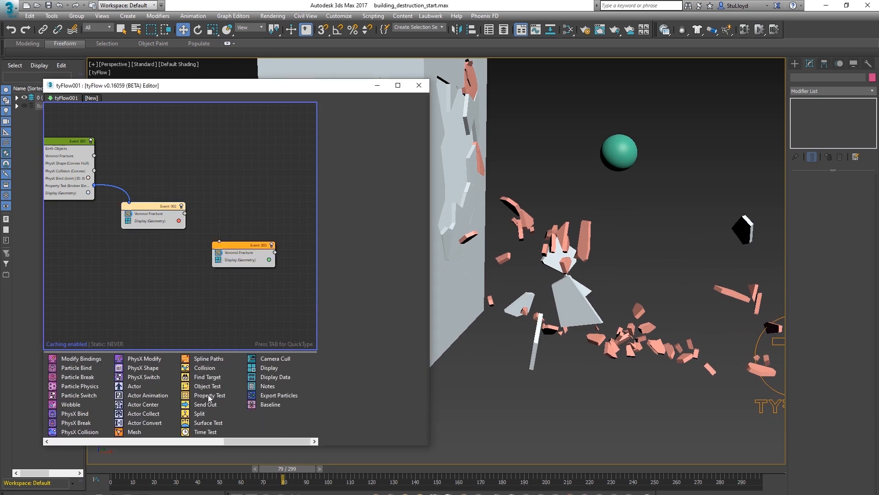
Insert a Property Test into the second event after Voronoi Fracture and set its test type to Deceleration Magnitude
{"action": "left_click_drag", "start_coordinate": [208, 396], "coordinate": [151, 221]}
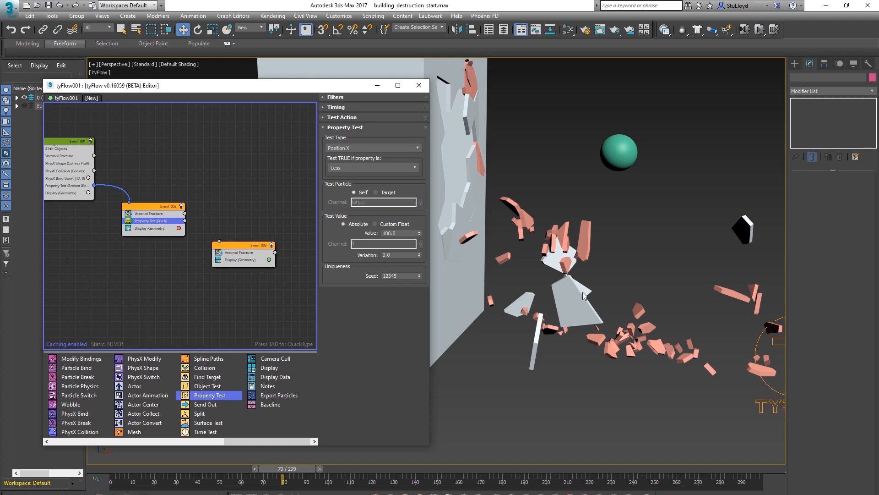
{"action": "left_click_drag", "start_coordinate": [288, 477], "coordinate": [110, 472]}
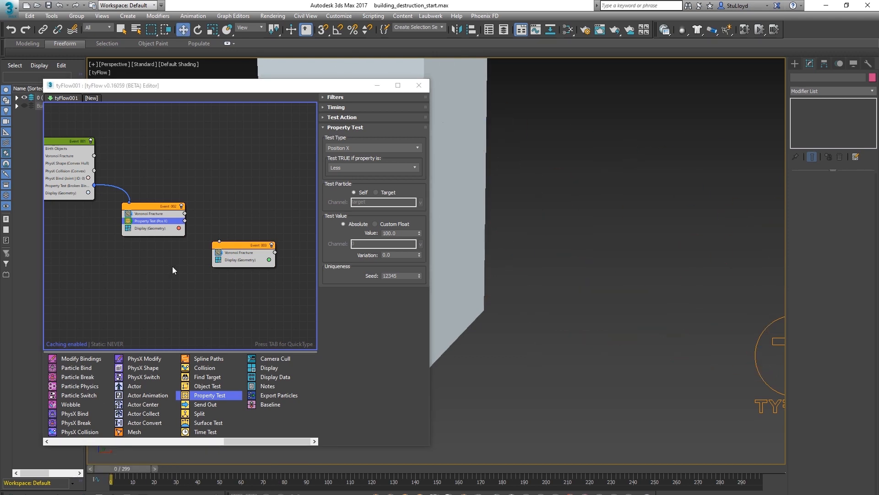
{"action": "left_click", "coordinate": [363, 148]}
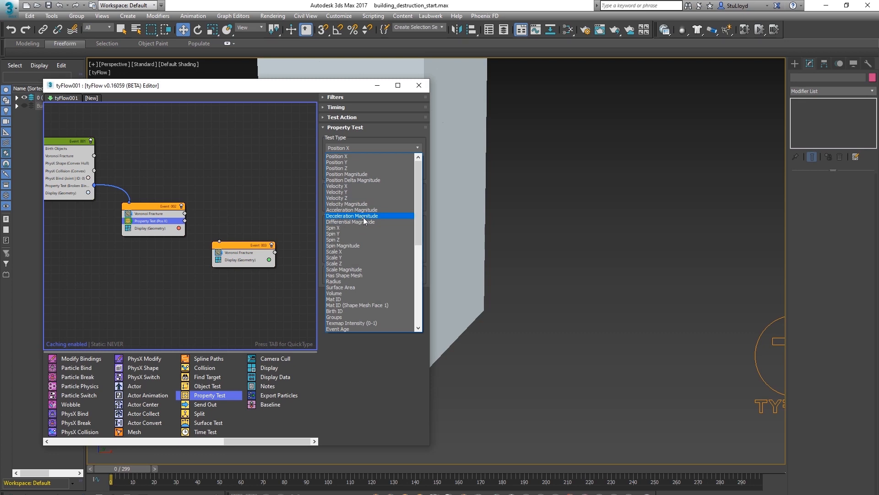
{"action": "left_click", "coordinate": [364, 215]}
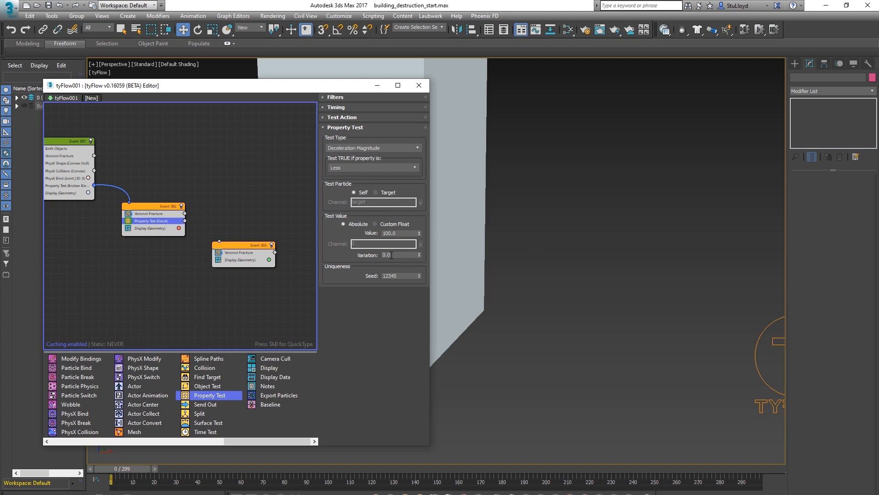
Set the deceleration test to pass when Greater or Equal to 50.0
{"action": "left_click", "coordinate": [367, 168]}
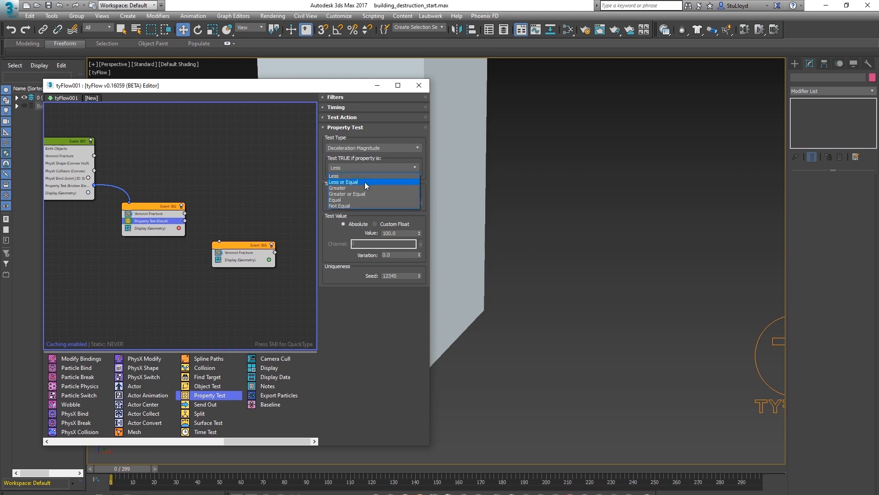
{"action": "left_click", "coordinate": [356, 193]}
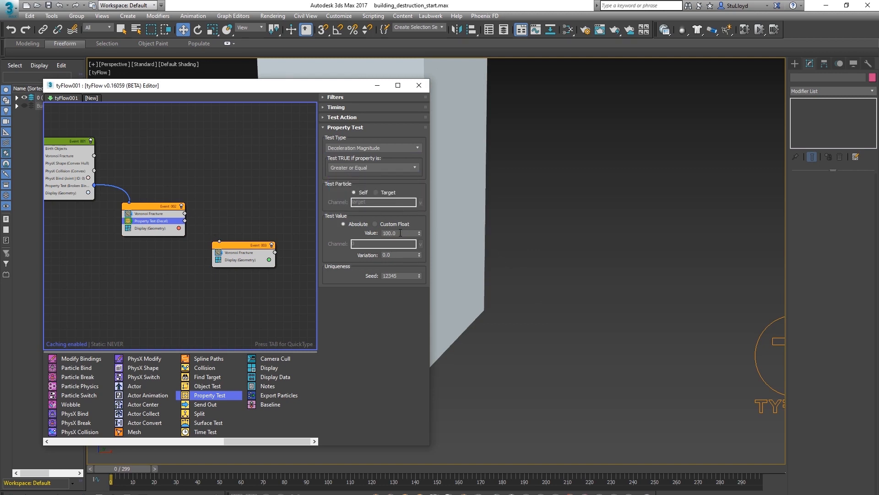
{"action": "left_click_drag", "start_coordinate": [407, 233], "coordinate": [371, 231]}
{"action": "type", "text": "50.0"}
{"action": "key", "text": "Return"}
Connect the deceleration Property Test output to the third event's input
{"action": "left_click_drag", "start_coordinate": [184, 221], "coordinate": [198, 224]}
{"action": "left_click_drag", "start_coordinate": [213, 204], "coordinate": [223, 248]}
{"action": "middle_click_drag", "start_coordinate": [622, 322], "coordinate": [615, 321]}
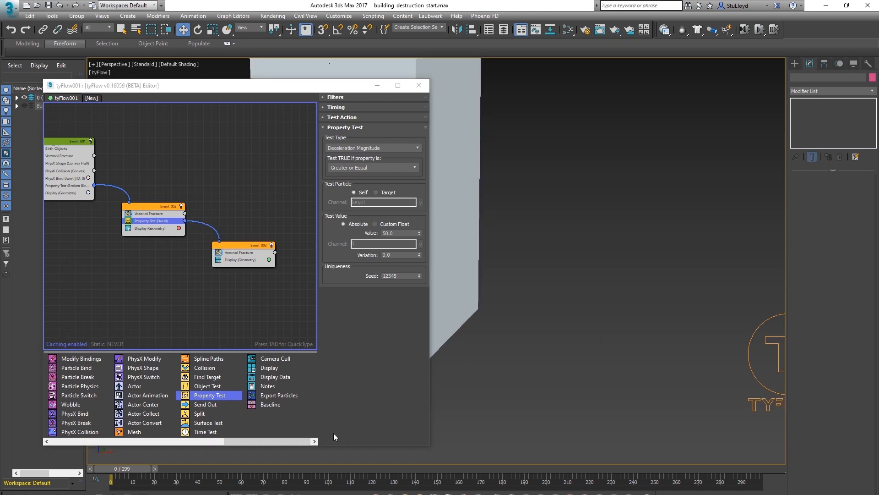
Review the fragment simulation, then set the deceleration Property Test's value to 40.0
{"action": "left_click_drag", "start_coordinate": [285, 469], "coordinate": [329, 464]}
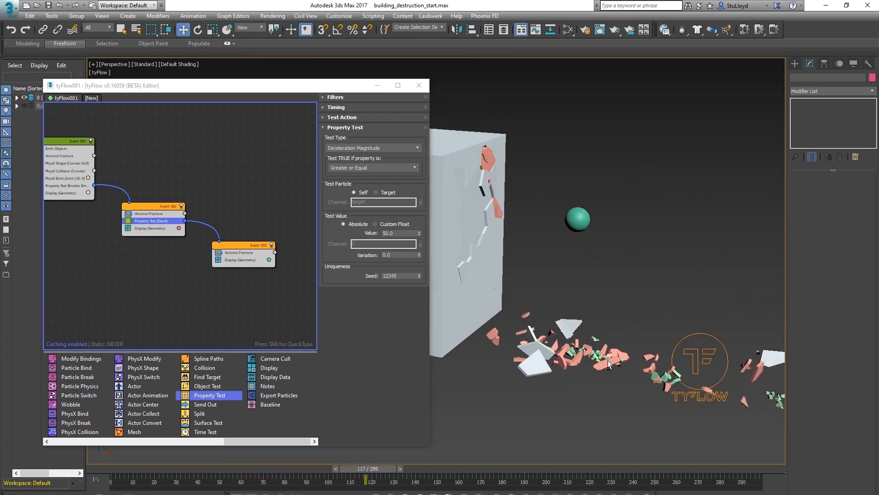
{"action": "middle_click_drag", "start_coordinate": [608, 360], "coordinate": [603, 357], "text": "alt"}
{"action": "left_click_drag", "start_coordinate": [345, 469], "coordinate": [372, 463]}
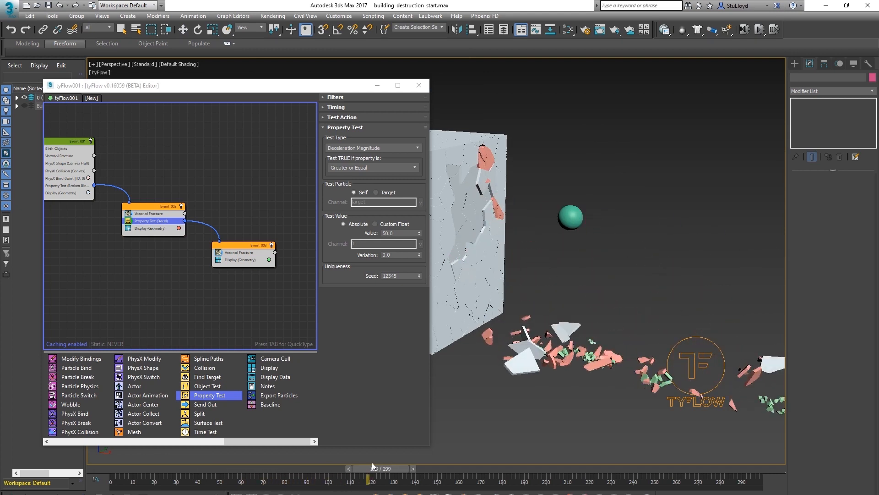
{"action": "left_click_drag", "start_coordinate": [285, 467], "coordinate": [333, 465]}
{"action": "key", "text": "w"}
{"action": "middle_click_drag", "start_coordinate": [623, 334], "coordinate": [600, 332]}
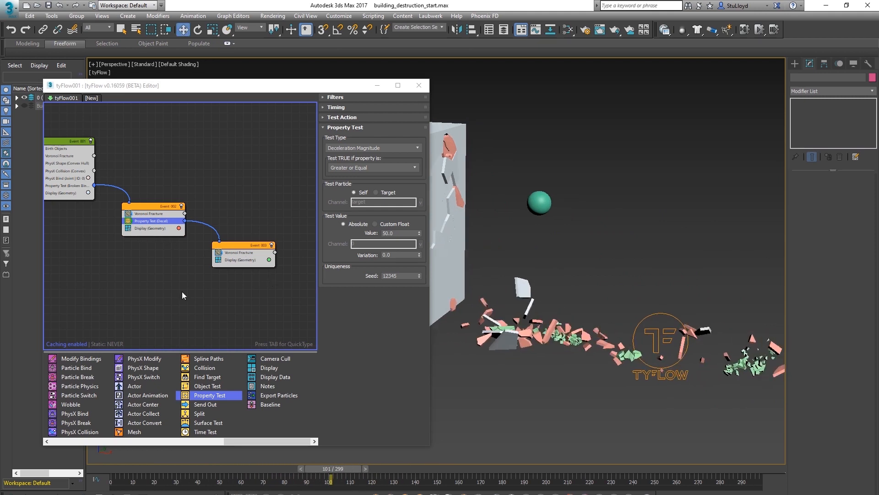
{"action": "left_click_drag", "start_coordinate": [309, 468], "coordinate": [96, 466]}
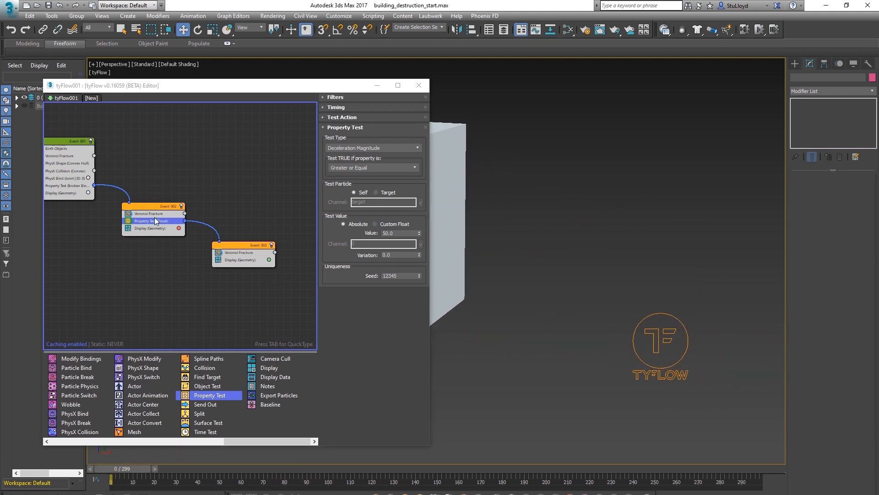
{"action": "left_click_drag", "start_coordinate": [404, 232], "coordinate": [379, 232]}
{"action": "type", "text": "40"}
{"action": "key", "text": "Return"}
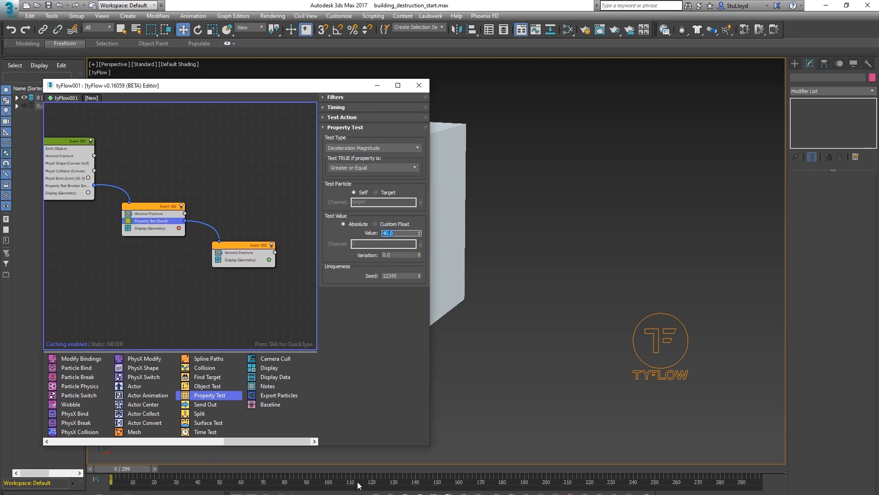
Add a PhysX Collision operator to the second event and pick the sphere as its collider
{"action": "left_click_drag", "start_coordinate": [235, 471], "coordinate": [370, 471]}
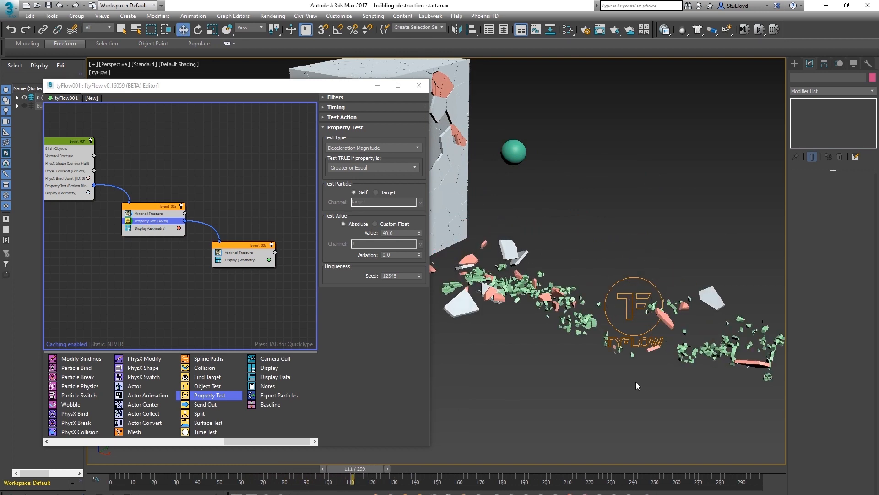
{"action": "middle_click_drag", "start_coordinate": [571, 326], "coordinate": [579, 326]}
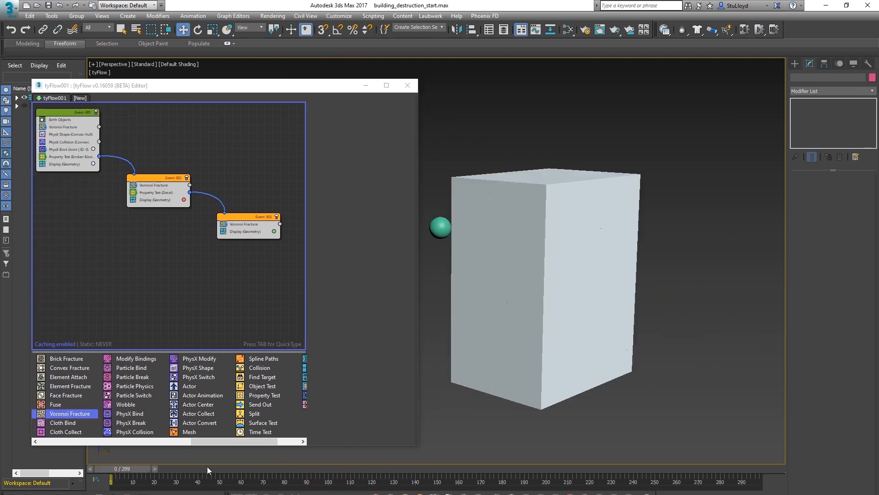
{"action": "left_click_drag", "start_coordinate": [144, 467], "coordinate": [223, 467]}
{"action": "left_click_drag", "start_coordinate": [280, 465], "coordinate": [122, 468]}
{"action": "middle_click_drag", "start_coordinate": [516, 289], "coordinate": [550, 279]}
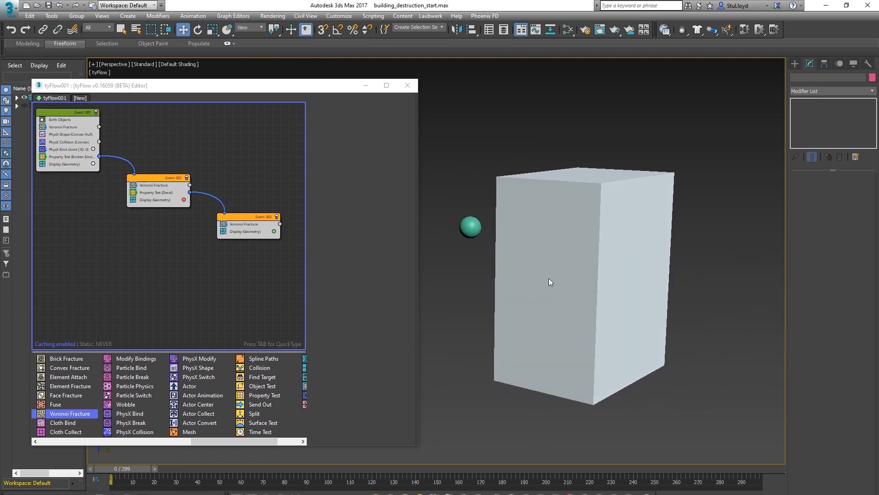
{"action": "left_click_drag", "start_coordinate": [167, 179], "coordinate": [155, 180]}
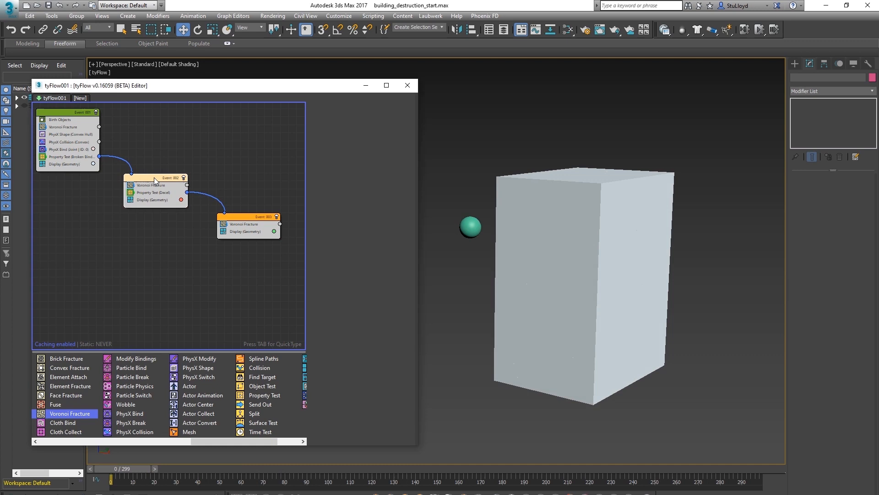
{"action": "left_click_drag", "start_coordinate": [123, 433], "coordinate": [158, 193]}
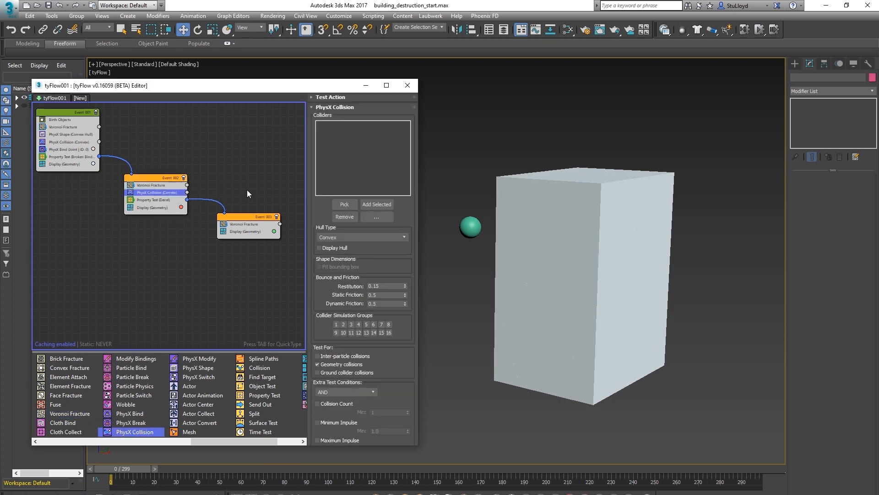
{"action": "left_click", "coordinate": [344, 204]}
{"action": "left_click", "coordinate": [470, 226]}
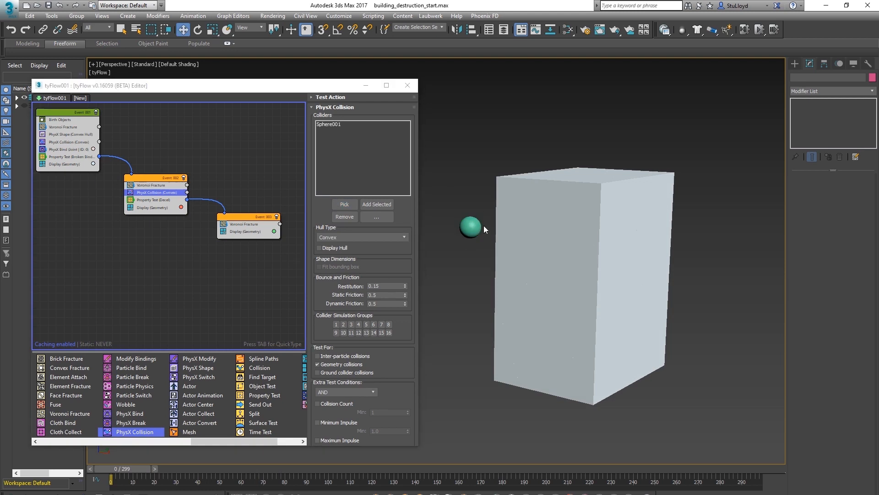
Scrub the timeline and orbit the viewport to examine how the sphere collides with the refractured pieces
{"action": "left_click_drag", "start_coordinate": [259, 221], "coordinate": [262, 227]}
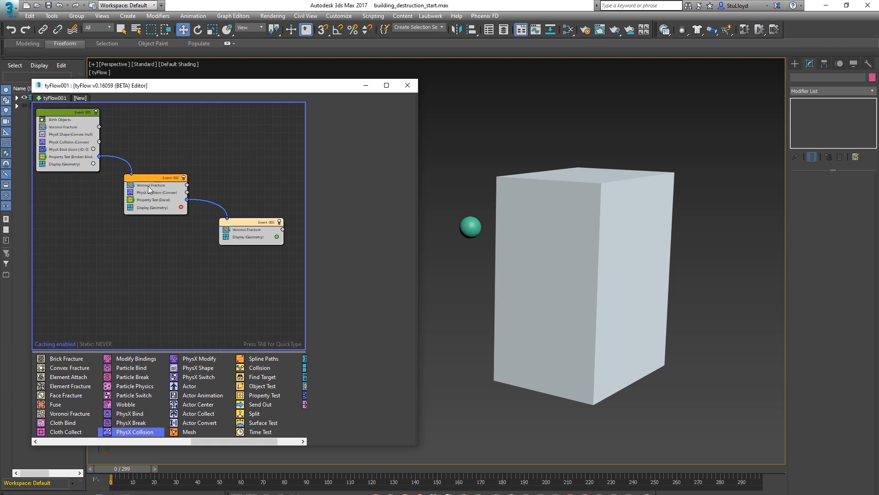
{"action": "left_click_drag", "start_coordinate": [248, 220], "coordinate": [245, 221]}
{"action": "middle_click_drag", "start_coordinate": [566, 268], "coordinate": [542, 267]}
{"action": "left_click_drag", "start_coordinate": [348, 471], "coordinate": [254, 461]}
{"action": "middle_click_drag", "start_coordinate": [620, 257], "coordinate": [621, 202], "text": "alt"}
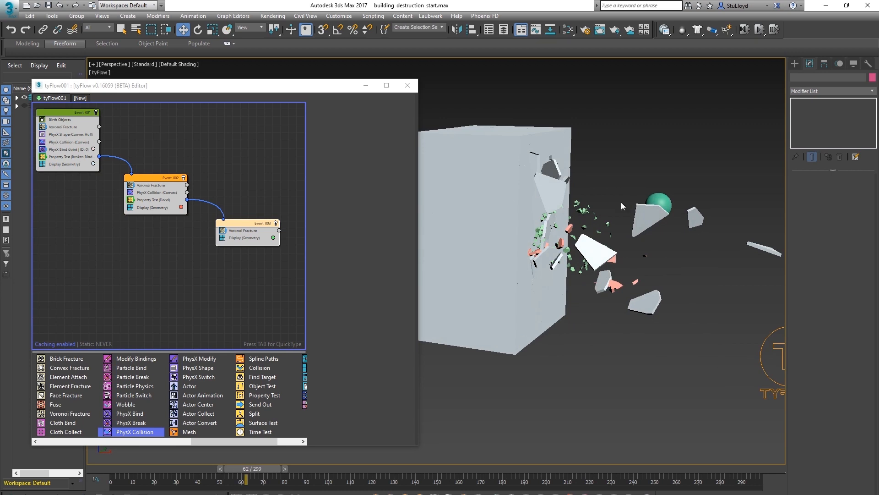
{"action": "middle_click_drag", "start_coordinate": [629, 283], "coordinate": [514, 181], "text": "alt"}
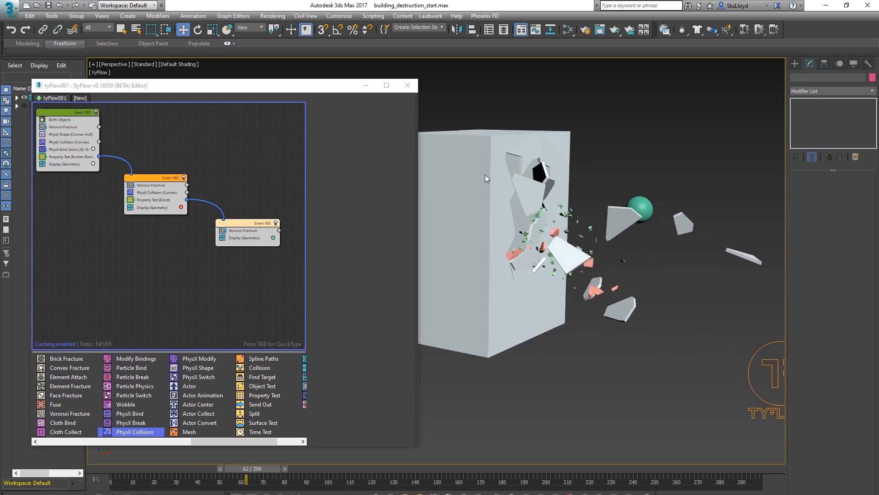
{"action": "middle_click_drag", "start_coordinate": [463, 146], "coordinate": [519, 182], "text": "alt"}
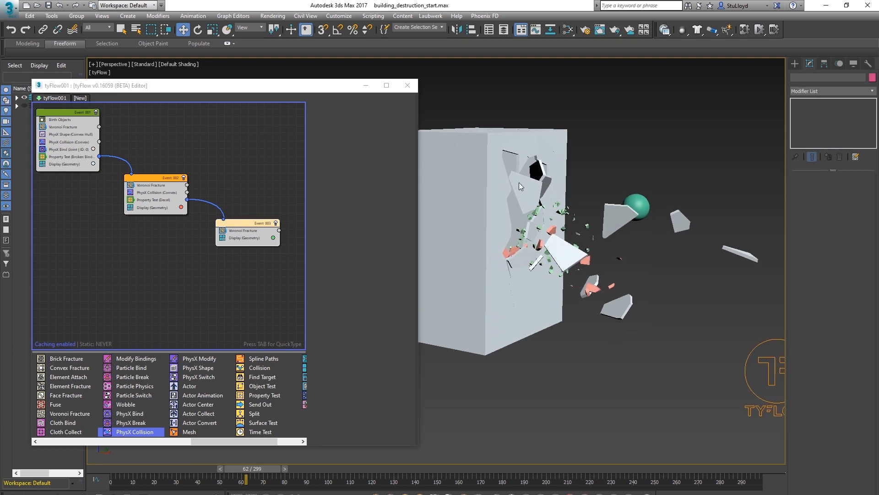
{"action": "mouse_move", "coordinate": [612, 237]}
{"action": "middle_mouse_down", "text": "alt"}
{"action": "mouse_move", "coordinate": [603, 223]}
{"action": "mouse_move", "coordinate": [633, 241]}
{"action": "mouse_move", "coordinate": [621, 242]}
{"action": "middle_mouse_up", "text": "alt"}
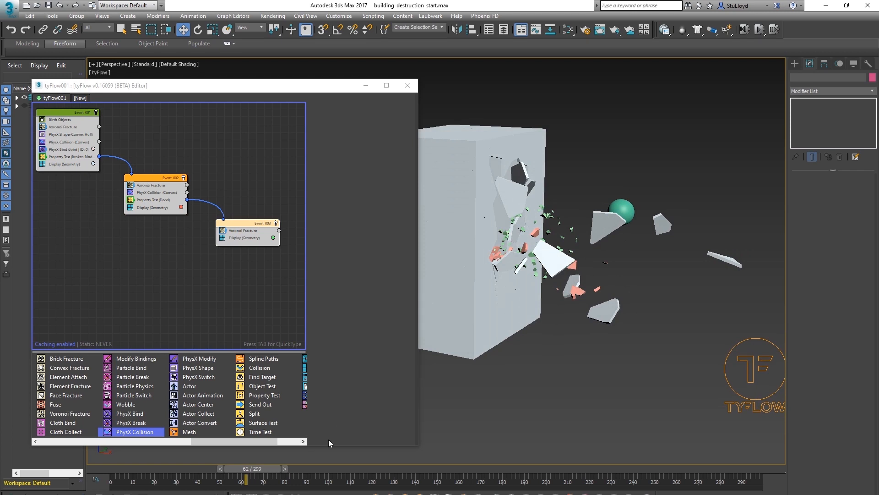
{"action": "left_click_drag", "start_coordinate": [263, 470], "coordinate": [287, 452]}
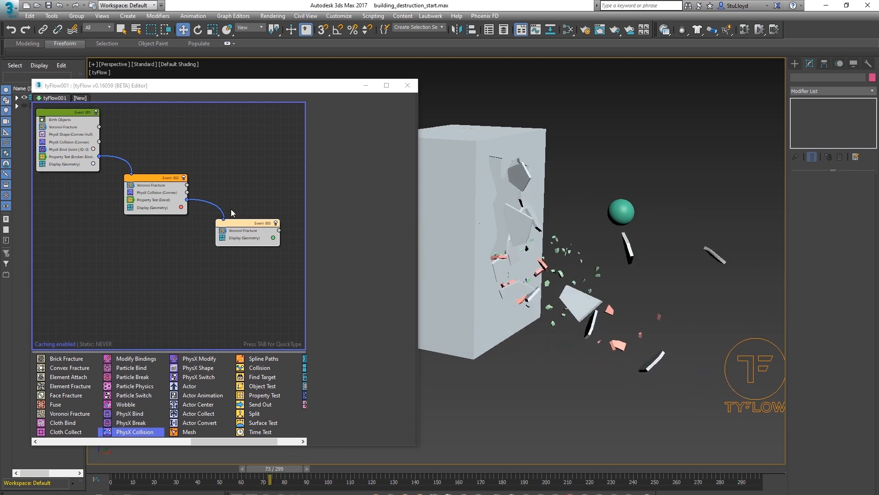
{"action": "left_click_drag", "start_coordinate": [249, 229], "coordinate": [245, 229]}
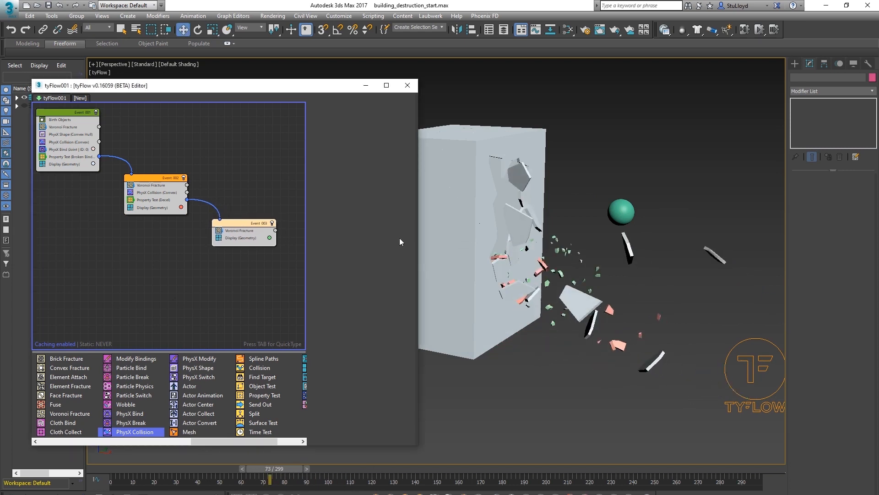
{"action": "middle_click_drag", "start_coordinate": [522, 230], "coordinate": [541, 236]}
{"action": "middle_click_drag", "start_coordinate": [190, 161], "coordinate": [205, 176]}
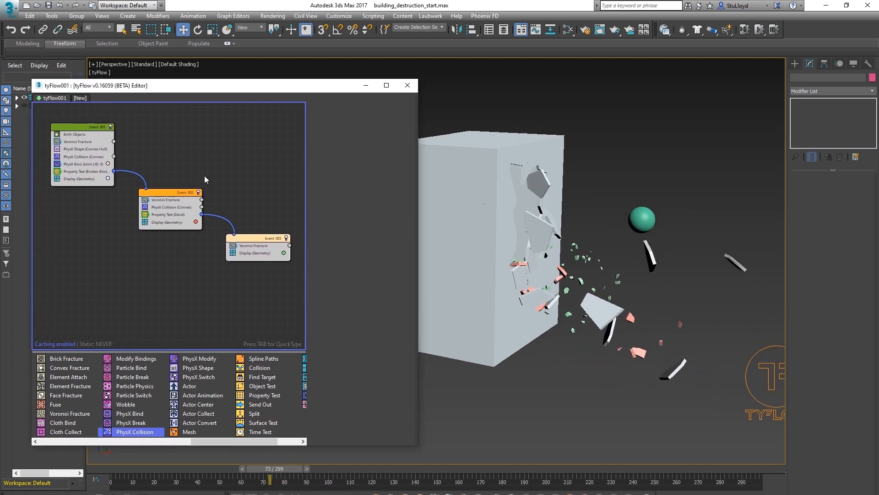
Copy the deceleration Property Test into the first event and connect its output to the third event
{"action": "left_click", "coordinate": [159, 216]}
{"action": "right_click", "coordinate": [167, 215]}
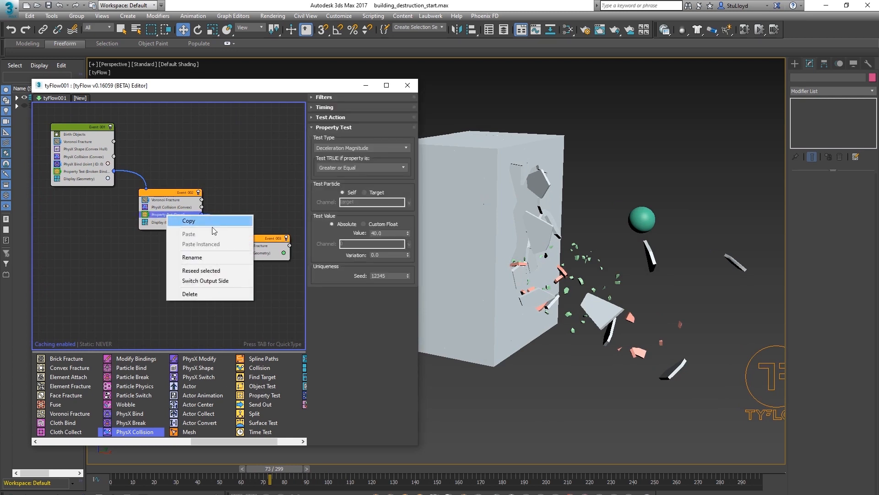
{"action": "left_click", "coordinate": [183, 222]}
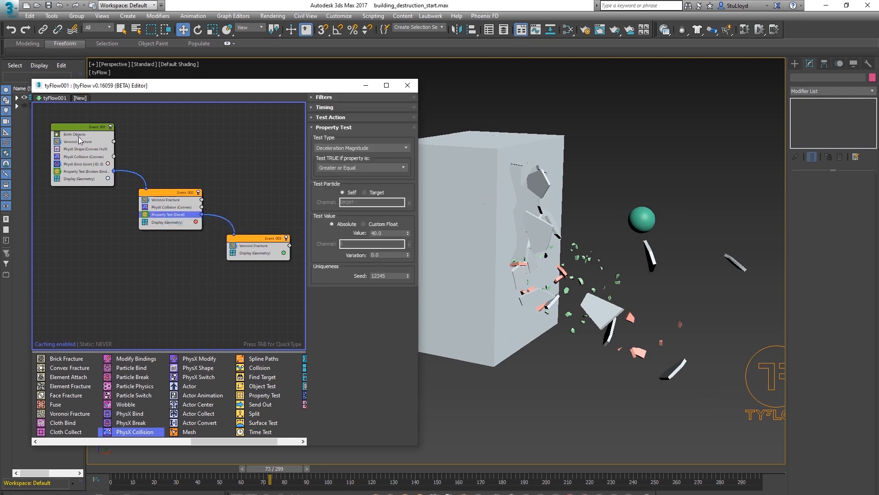
{"action": "right_click", "coordinate": [72, 173]}
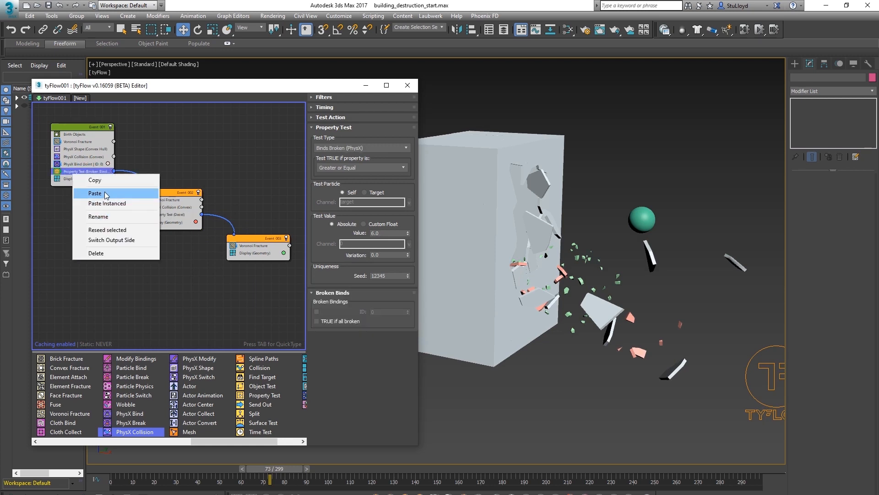
{"action": "left_click", "coordinate": [108, 194]}
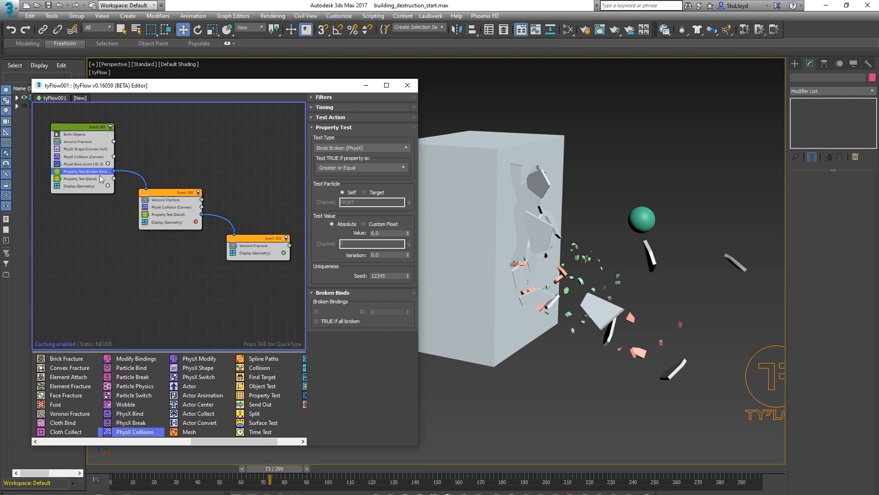
{"action": "left_click_drag", "start_coordinate": [114, 181], "coordinate": [235, 237]}
Replace Box001 in the Birth Objects list with the building_a model
{"action": "middle_click_drag", "start_coordinate": [499, 418], "coordinate": [477, 417]}
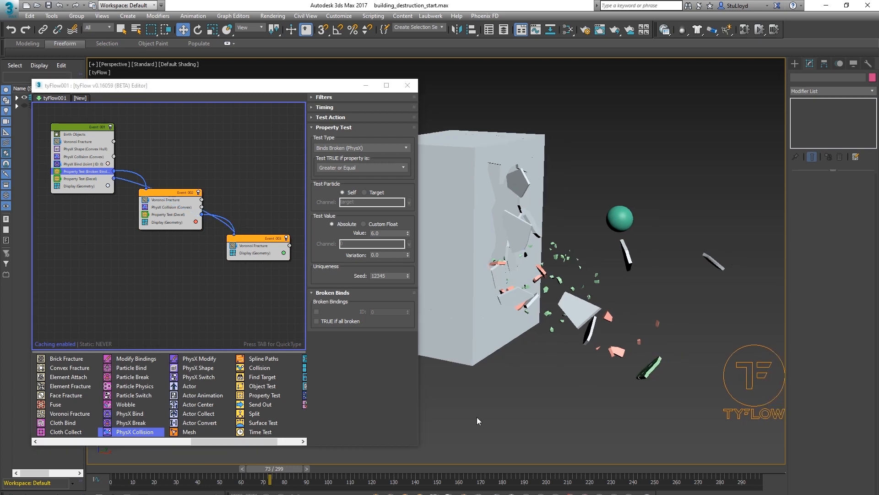
{"action": "left_click_drag", "start_coordinate": [295, 469], "coordinate": [398, 453]}
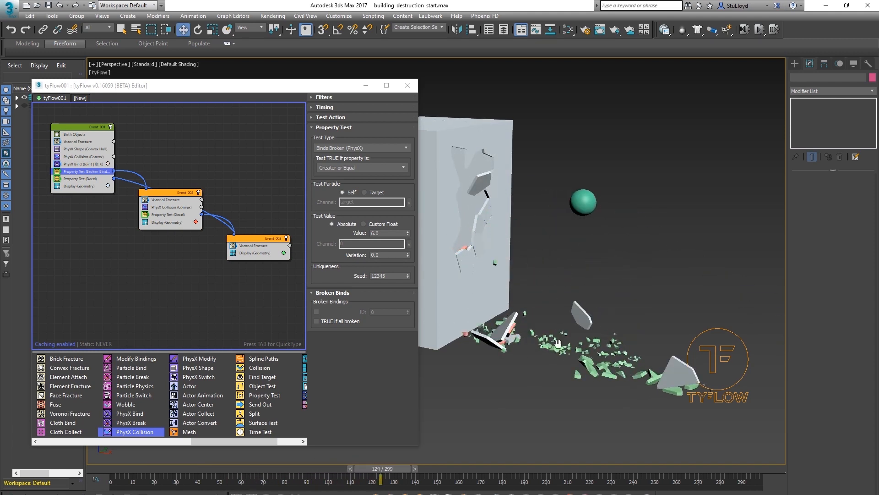
{"action": "middle_click_drag", "start_coordinate": [557, 343], "coordinate": [584, 346]}
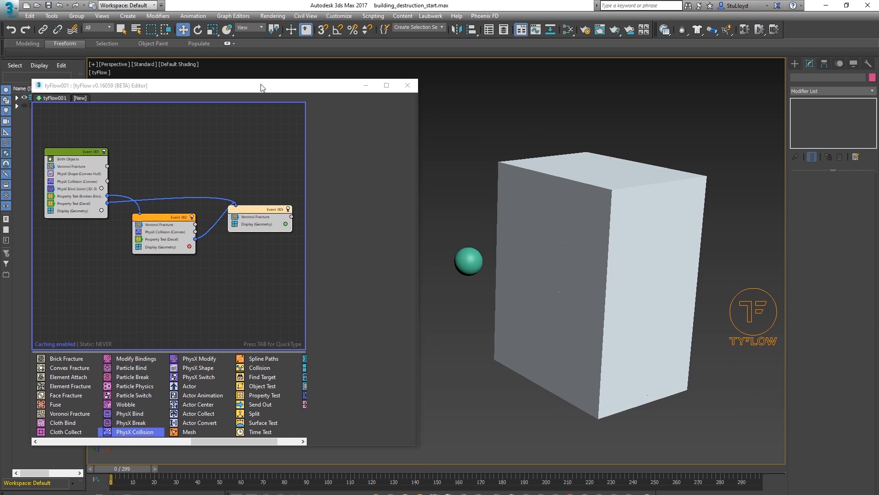
{"action": "left_click_drag", "start_coordinate": [258, 90], "coordinate": [333, 99]}
{"action": "left_click", "coordinate": [148, 168]}
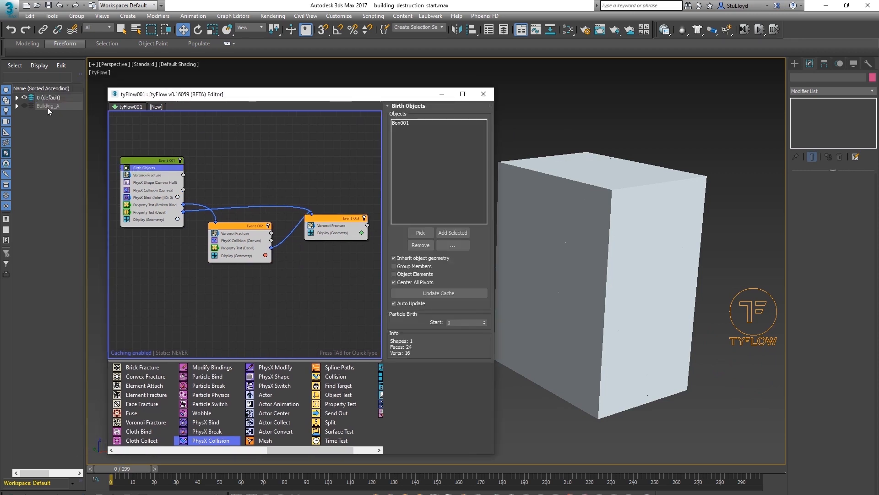
{"action": "left_click", "coordinate": [402, 123]}
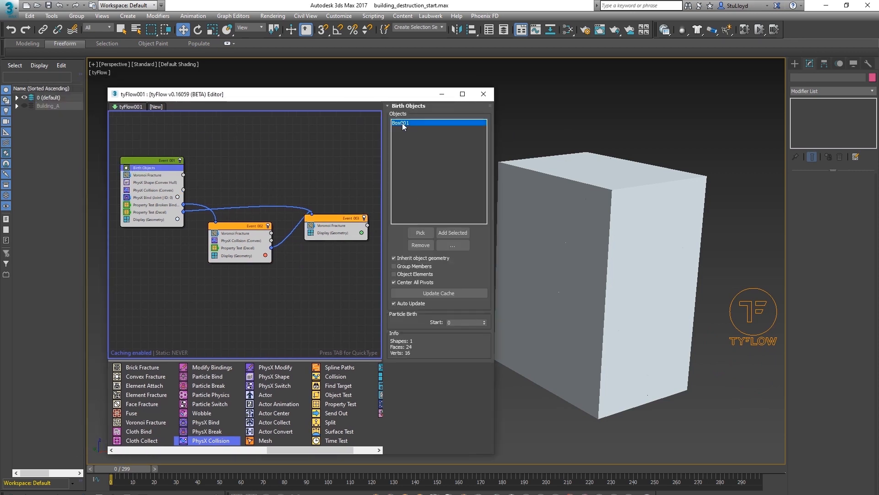
{"action": "left_click", "coordinate": [421, 245]}
{"action": "left_click", "coordinate": [17, 106]}
{"action": "left_click", "coordinate": [421, 232]}
{"action": "left_click", "coordinate": [56, 115]}
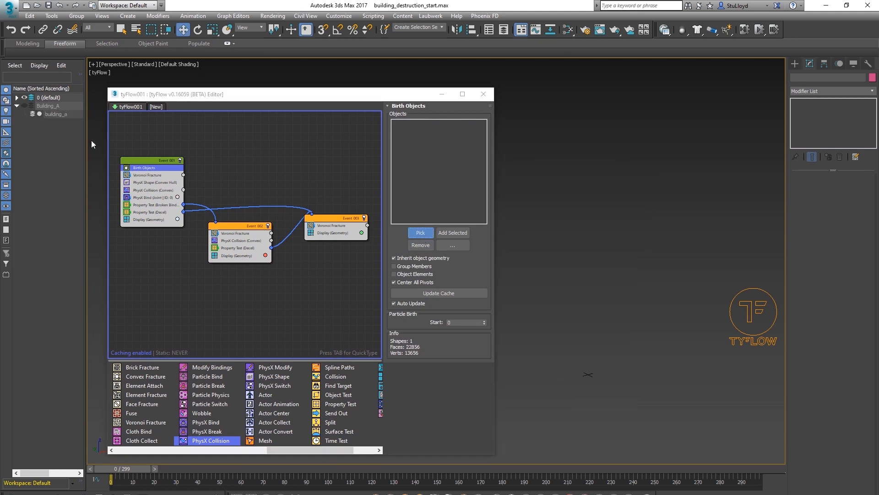
Close the flow editor and scrub the timeline to examine the building's destruction simulation
{"action": "left_click", "coordinate": [483, 92]}
{"action": "middle_click_drag", "start_coordinate": [570, 301], "coordinate": [470, 283]}
{"action": "left_click_drag", "start_coordinate": [134, 469], "coordinate": [344, 431]}
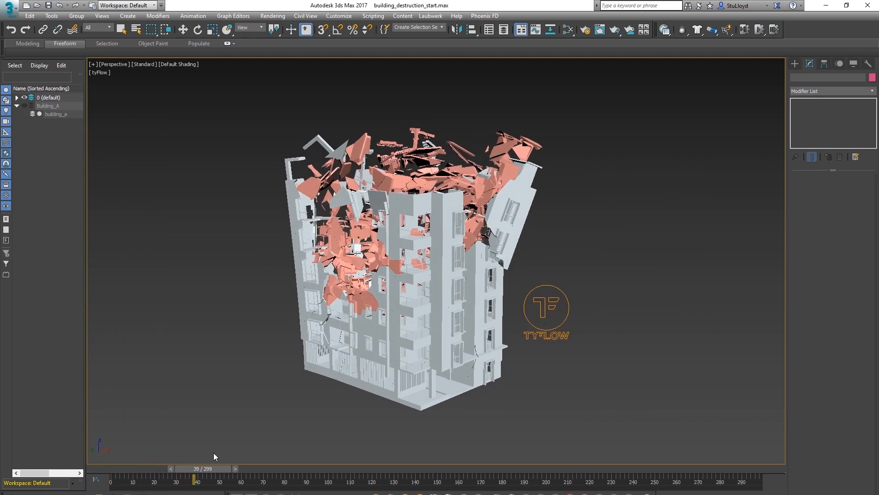
{"action": "middle_click_drag", "start_coordinate": [345, 432], "coordinate": [393, 283], "text": "alt"}
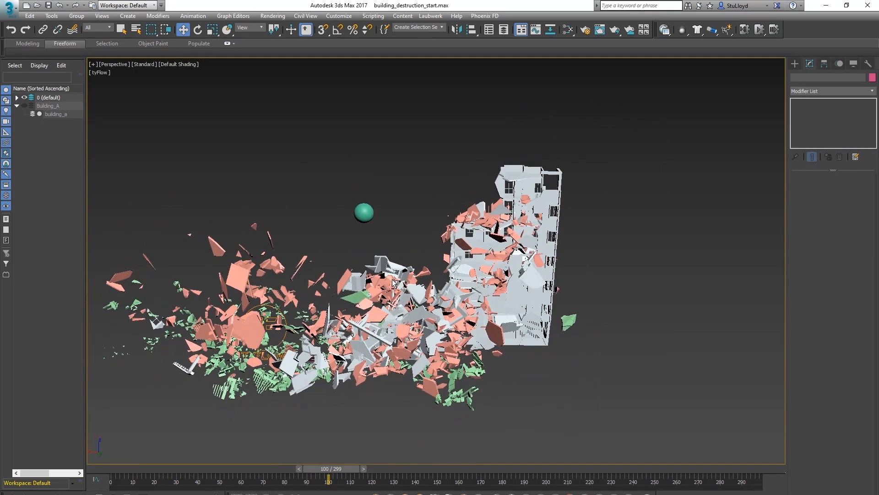
{"action": "middle_click_drag", "start_coordinate": [329, 300], "coordinate": [364, 330], "text": "alt"}
{"action": "left_click_drag", "start_coordinate": [343, 472], "coordinate": [454, 434]}
{"action": "middle_click_drag", "start_coordinate": [341, 311], "coordinate": [462, 252]}
{"action": "scroll", "coordinate": [462, 252], "scroll_direction": "up", "scroll_amount": 3}
{"action": "middle_click_drag", "start_coordinate": [463, 252], "coordinate": [503, 263], "text": "alt"}
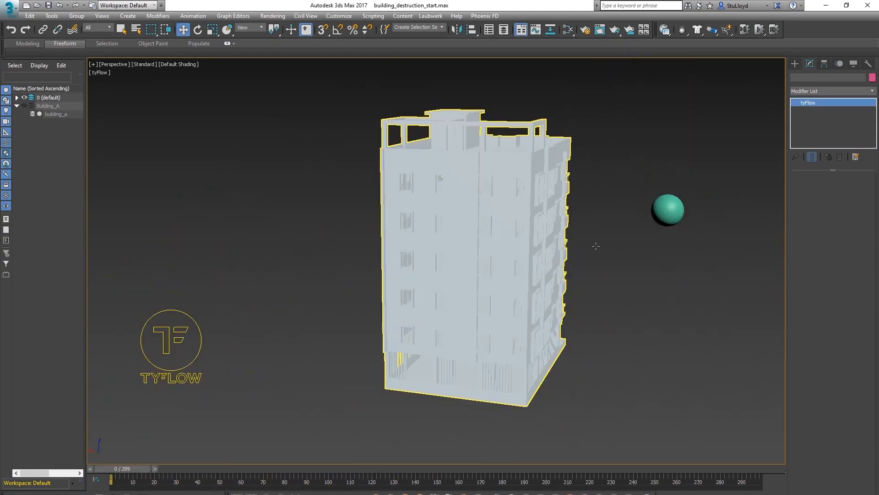
Reopen the flow editor and inspect the first event's PhysX Bind bind breaking settings
{"action": "left_click", "coordinate": [541, 239]}
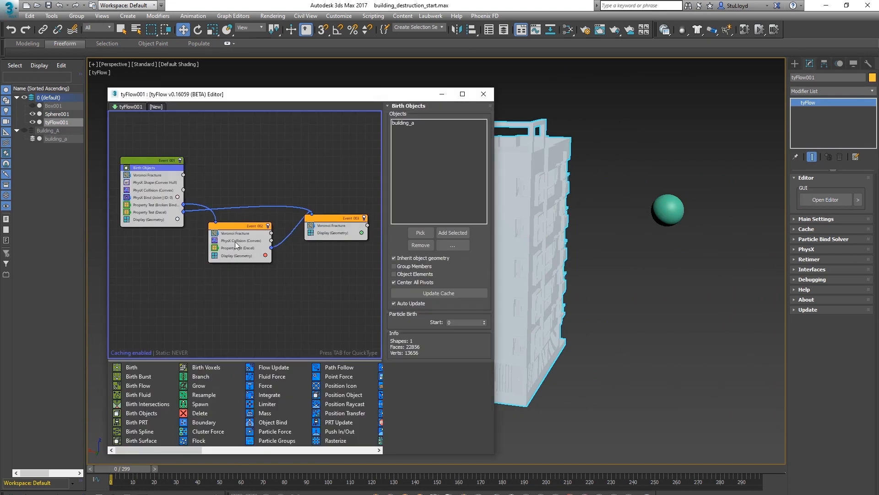
{"action": "left_click", "coordinate": [156, 197]}
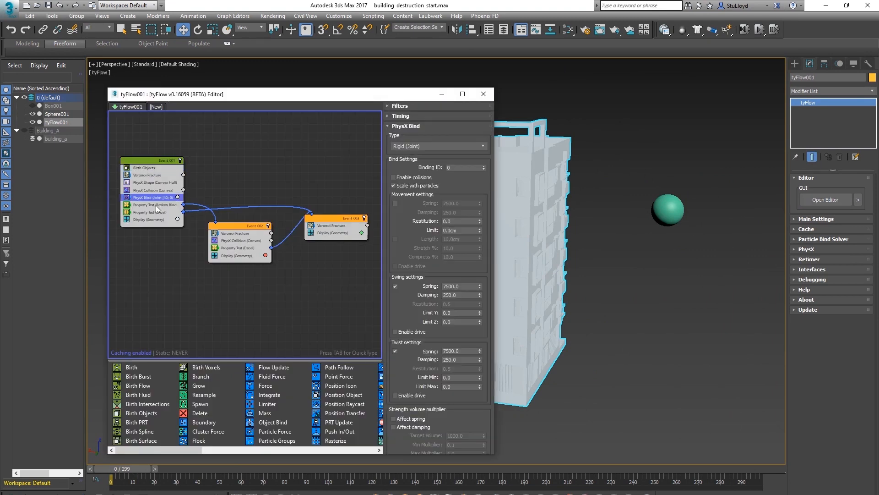
{"action": "scroll", "coordinate": [427, 341], "scroll_direction": "down", "scroll_amount": 5}
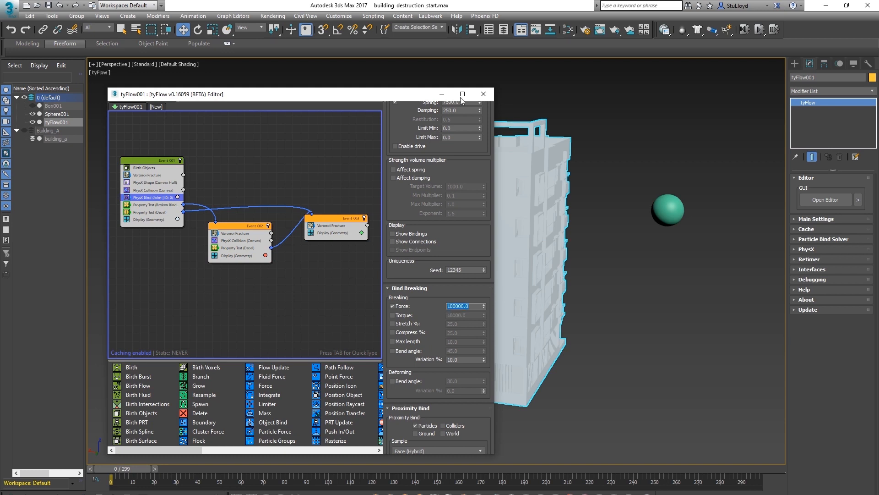
{"action": "left_click", "coordinate": [483, 94]}
{"action": "mouse_move", "coordinate": [512, 273]}
{"action": "middle_mouse_down"}
{"action": "mouse_move", "coordinate": [507, 255]}
{"action": "mouse_move", "coordinate": [520, 250]}
{"action": "mouse_move", "coordinate": [516, 256]}
{"action": "middle_mouse_up"}
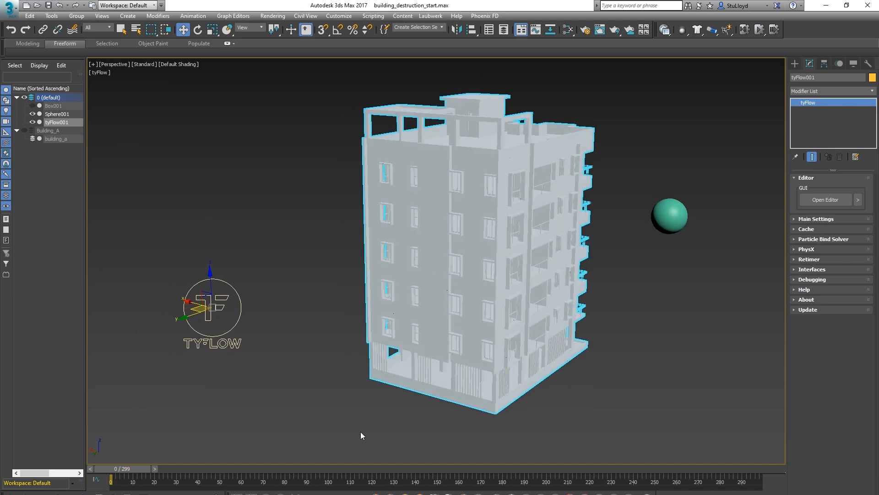
Scrub the timeline and orbit the viewport to examine how the building collapses across the simulation
{"action": "left_click", "coordinate": [356, 467]}
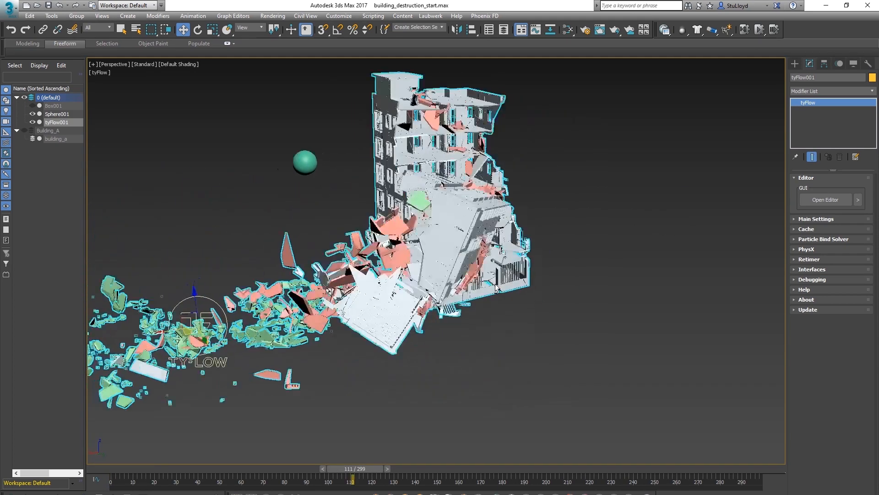
{"action": "middle_click_drag", "start_coordinate": [502, 281], "coordinate": [362, 436], "text": "alt"}
{"action": "left_click_drag", "start_coordinate": [366, 474], "coordinate": [269, 430]}
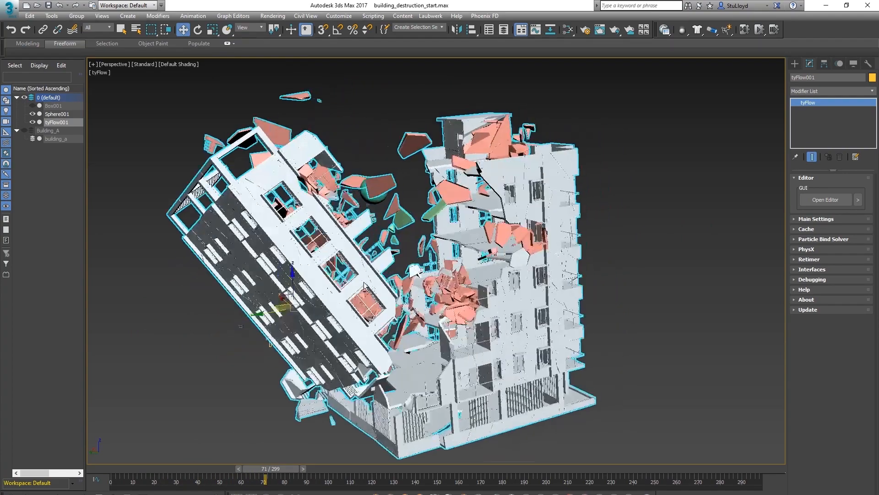
{"action": "middle_click_drag", "start_coordinate": [364, 283], "coordinate": [440, 293], "text": "alt"}
{"action": "left_click_drag", "start_coordinate": [282, 468], "coordinate": [184, 399]}
{"action": "middle_click_drag", "start_coordinate": [481, 284], "coordinate": [438, 307], "text": "alt"}
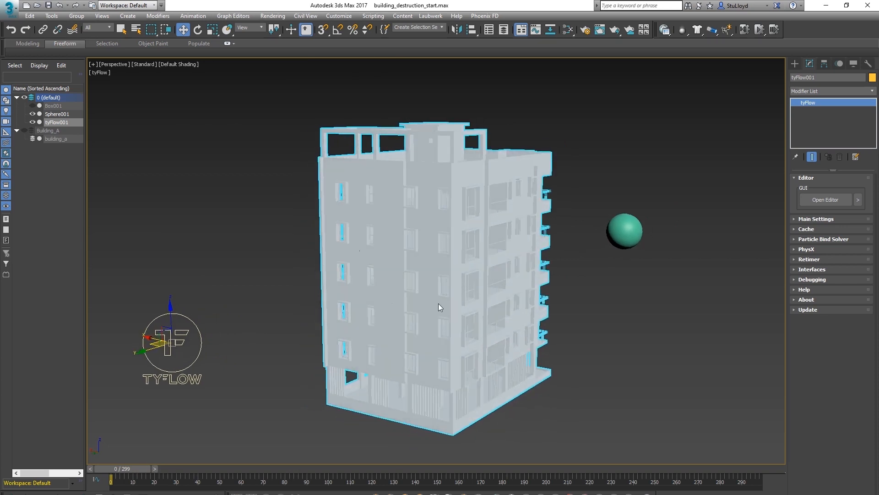
{"action": "left_click_drag", "start_coordinate": [130, 469], "coordinate": [252, 216]}
{"action": "key", "text": "w"}
{"action": "middle_click_drag", "start_coordinate": [234, 222], "coordinate": [580, 287], "text": "alt"}
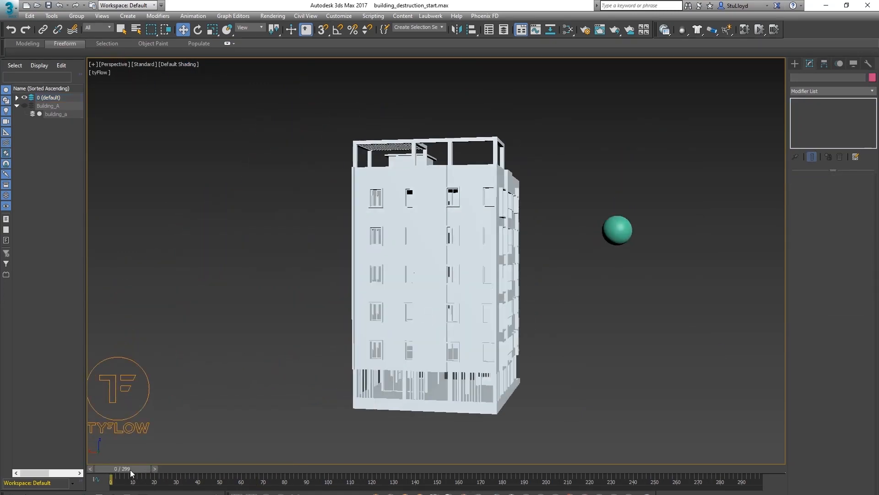
{"action": "left_click_drag", "start_coordinate": [130, 469], "coordinate": [188, 466]}
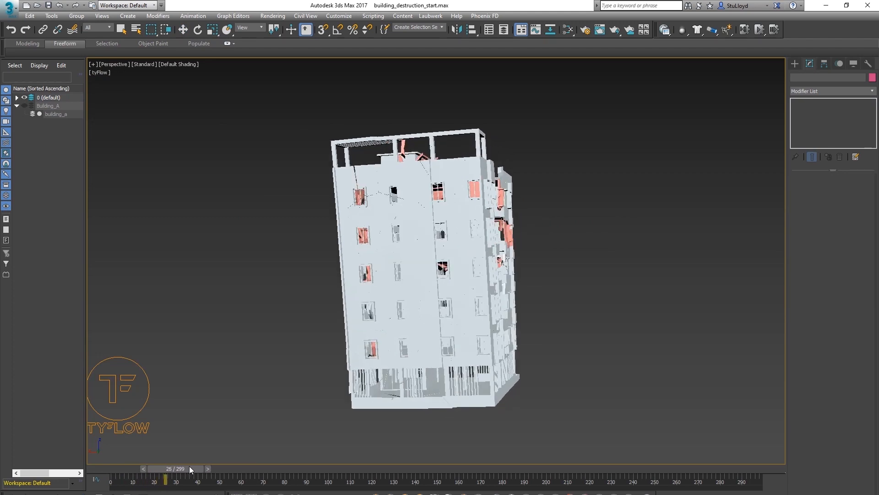
{"action": "key", "text": "w"}
{"action": "middle_click_drag", "start_coordinate": [531, 360], "coordinate": [450, 409], "text": "alt"}
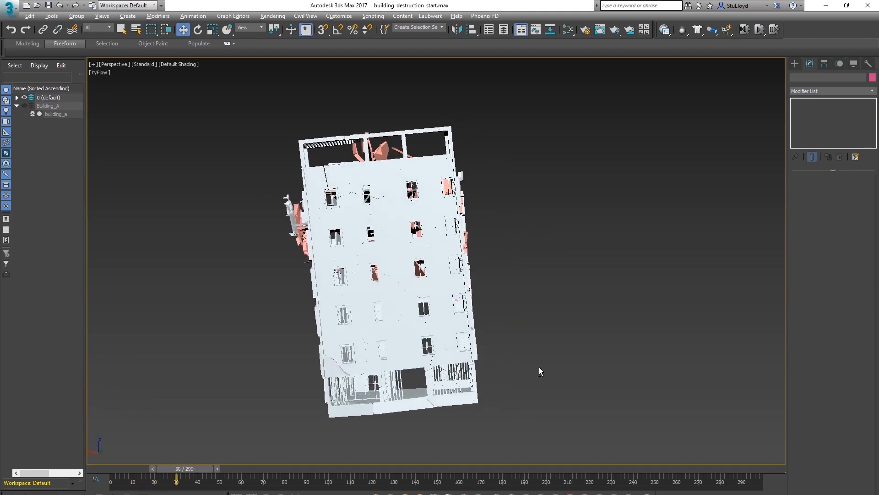
{"action": "middle_click_drag", "start_coordinate": [540, 367], "coordinate": [432, 397], "text": "alt"}
{"action": "left_click_drag", "start_coordinate": [197, 472], "coordinate": [405, 465]}
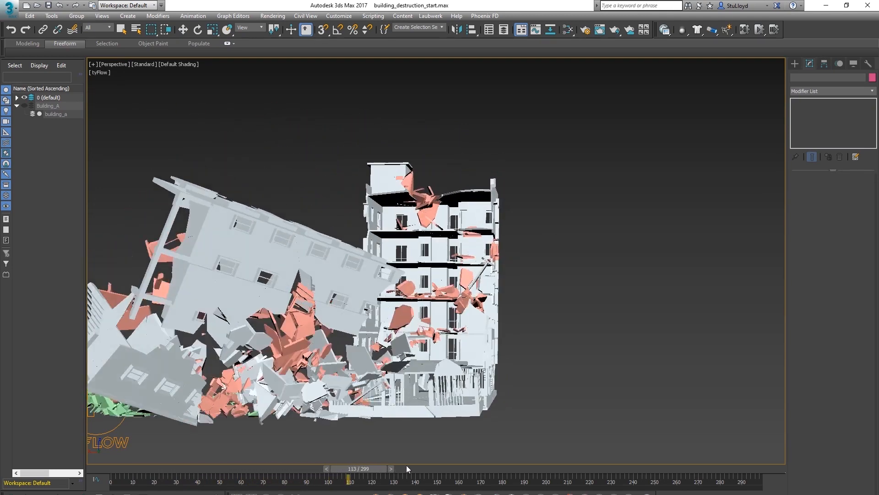
{"action": "left_click", "coordinate": [212, 467]}
{"action": "left_click_drag", "start_coordinate": [212, 468], "coordinate": [106, 467]}
{"action": "middle_click_drag", "start_coordinate": [518, 282], "coordinate": [461, 324], "text": "alt"}
{"action": "scroll", "coordinate": [463, 318], "scroll_direction": "up", "scroll_amount": 3}
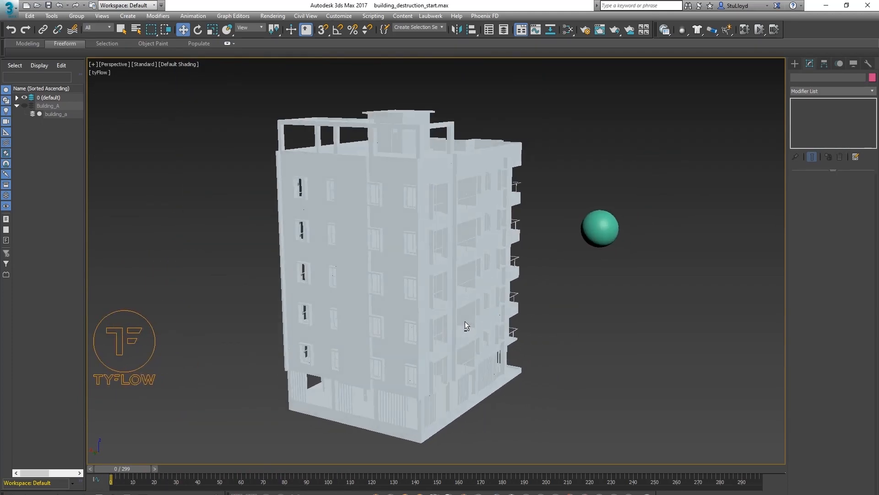
{"action": "left_click_drag", "start_coordinate": [138, 470], "coordinate": [200, 468]}
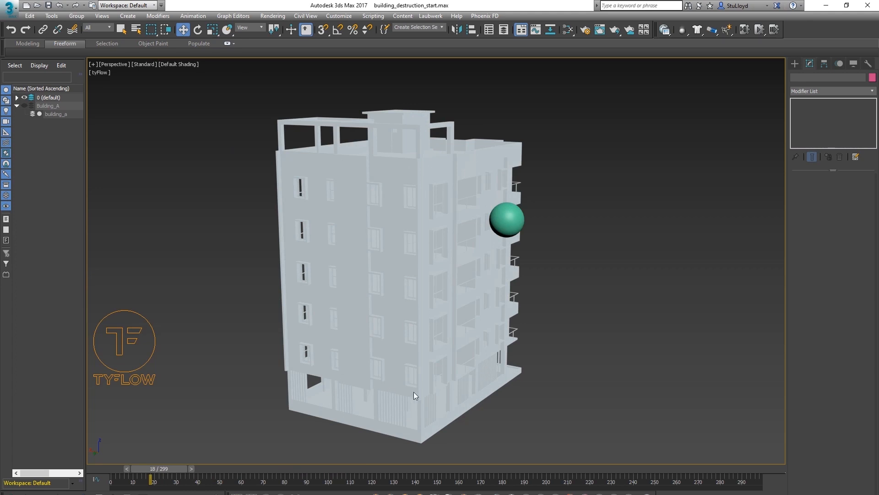
{"action": "middle_click_drag", "start_coordinate": [334, 397], "coordinate": [453, 372]}
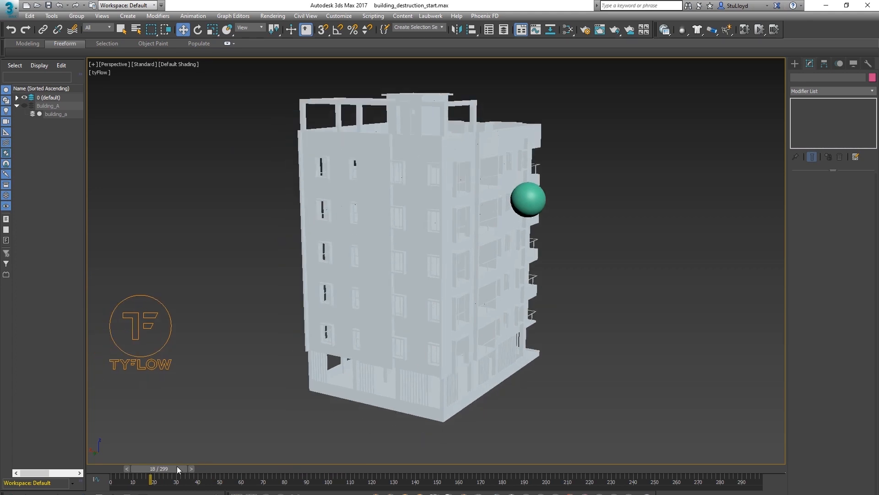
{"action": "left_click_drag", "start_coordinate": [160, 469], "coordinate": [123, 468]}
{"action": "middle_click_drag", "start_coordinate": [335, 327], "coordinate": [523, 320]}
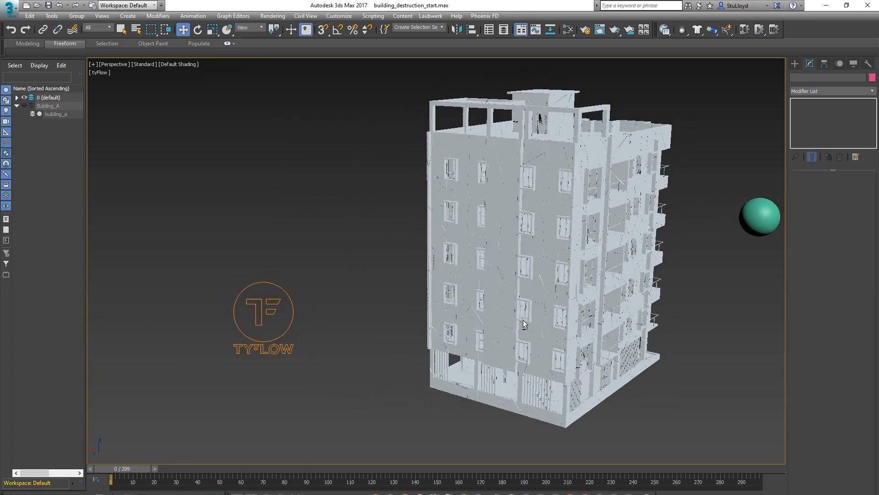
Select the tyFlow object and open its flow editor
{"action": "left_click", "coordinate": [293, 304]}
{"action": "left_click", "coordinate": [825, 200]}
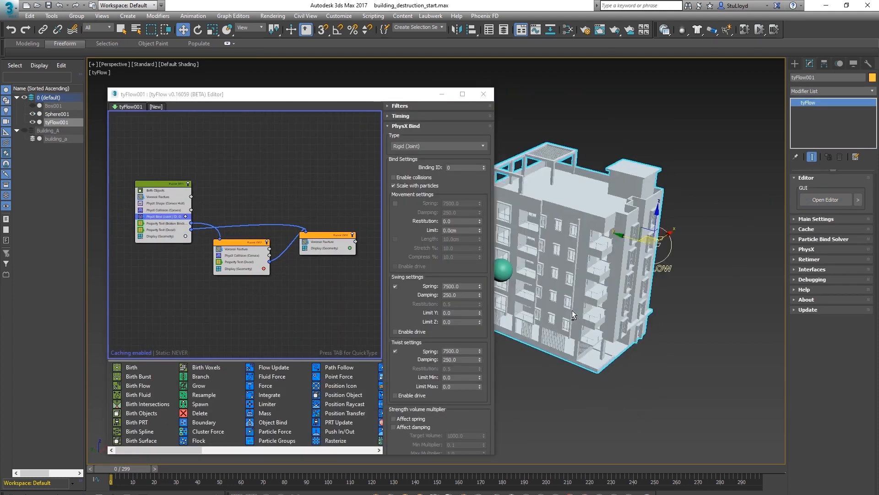
{"action": "middle_click_drag", "start_coordinate": [572, 315], "coordinate": [628, 361], "text": "alt"}
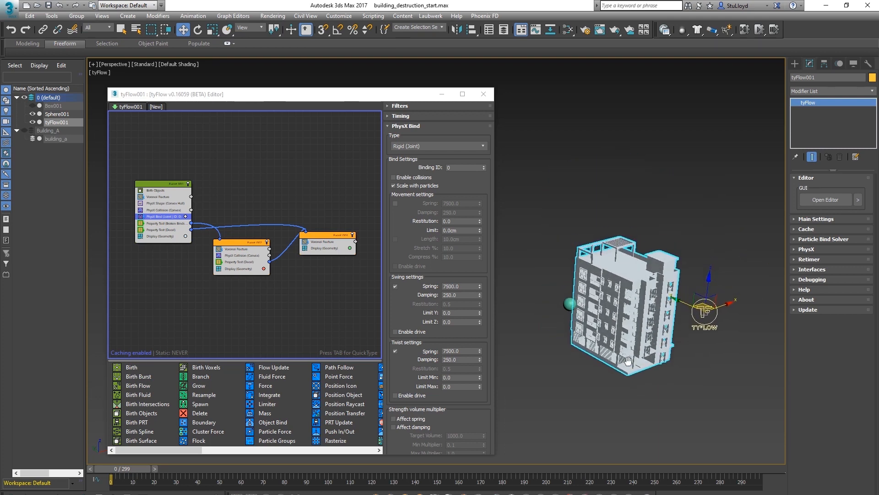
Create a large ground box about 6747 by 11963 units beneath the building
{"action": "left_click", "coordinate": [795, 63]}
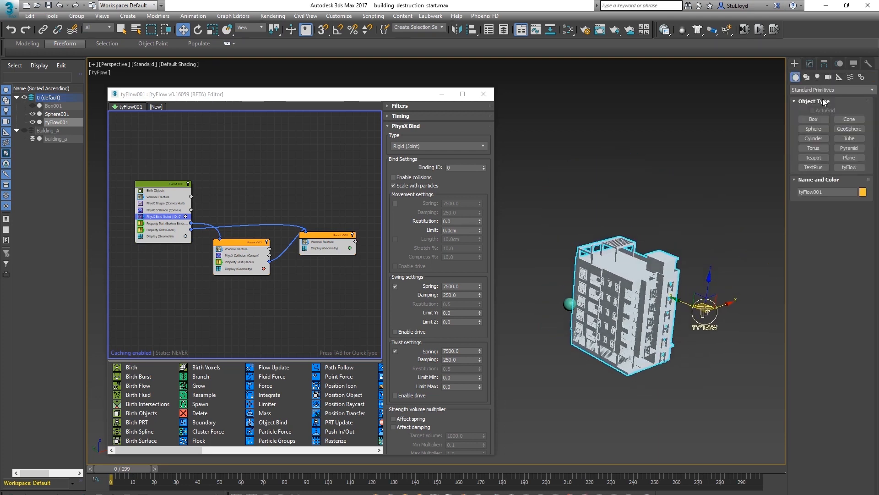
{"action": "left_click", "coordinate": [813, 119]}
{"action": "left_click_drag", "start_coordinate": [692, 230], "coordinate": [512, 478]}
{"action": "middle_click_drag", "start_coordinate": [658, 352], "coordinate": [595, 316]}
{"action": "scroll", "coordinate": [664, 326], "scroll_direction": "up", "scroll_amount": 3}
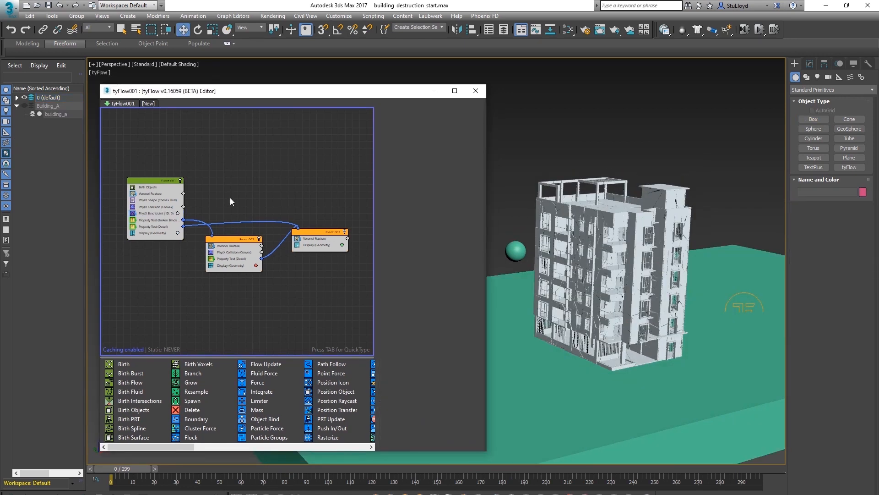
Add a Surface Test to the first event using Box002, with a less-than distance of 100 cm
{"action": "mouse_move", "coordinate": [230, 197]}
{"action": "middle_mouse_down"}
{"action": "mouse_move", "coordinate": [242, 183]}
{"action": "mouse_move", "coordinate": [237, 192]}
{"action": "middle_mouse_up"}
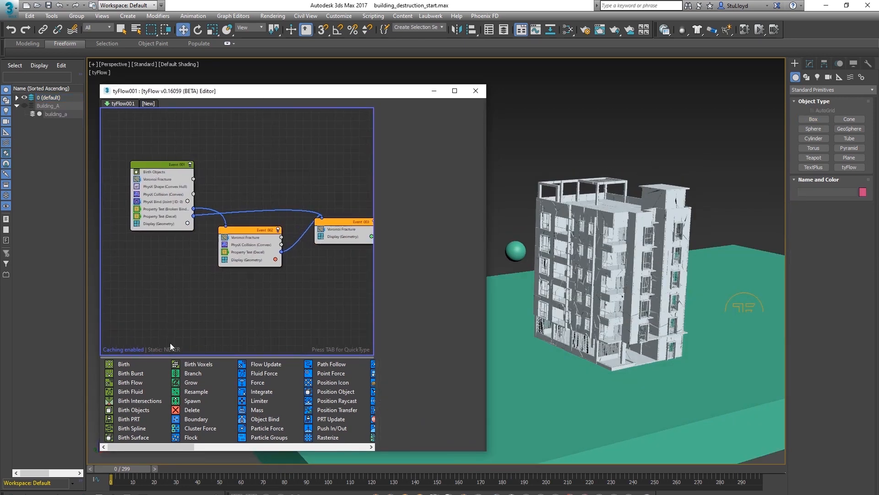
{"action": "left_click_drag", "start_coordinate": [158, 165], "coordinate": [161, 164]}
{"action": "mouse_move", "coordinate": [185, 447]}
{"action": "left_mouse_down"}
{"action": "mouse_move", "coordinate": [362, 448]}
{"action": "mouse_move", "coordinate": [330, 447]}
{"action": "mouse_move", "coordinate": [260, 263]}
{"action": "mouse_move", "coordinate": [194, 204]}
{"action": "mouse_move", "coordinate": [170, 195]}
{"action": "mouse_move", "coordinate": [154, 208]}
{"action": "mouse_move", "coordinate": [162, 210]}
{"action": "left_mouse_up"}
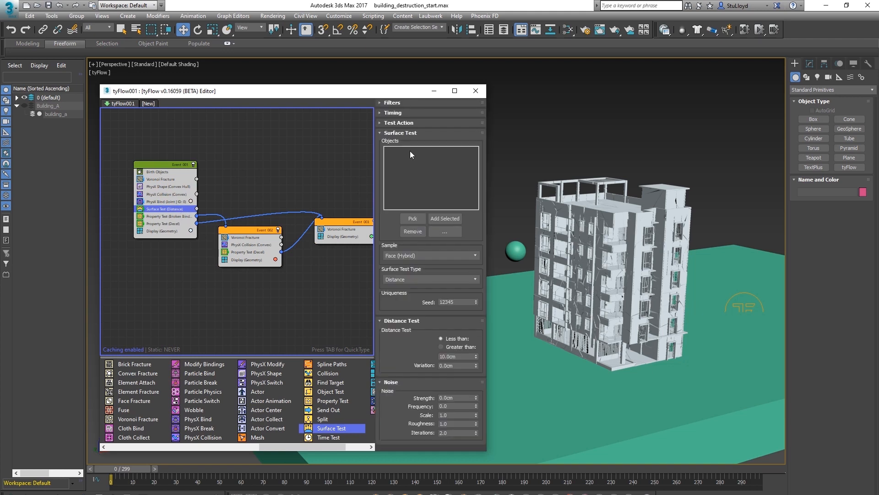
{"action": "left_click", "coordinate": [412, 219]}
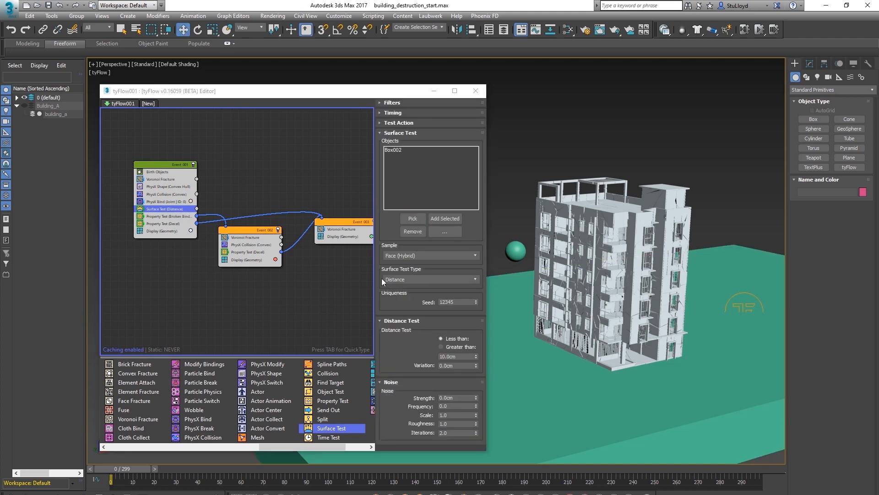
{"action": "double_click", "coordinate": [466, 357]}
{"action": "type", "text": "10"}
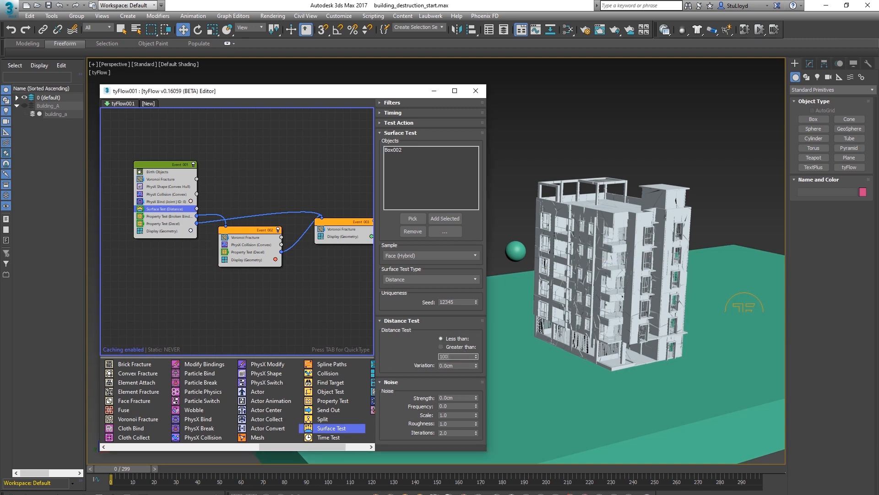
Create a new event containing a PhysX Bind operator
{"action": "middle_click_drag", "start_coordinate": [217, 228], "coordinate": [208, 224]}
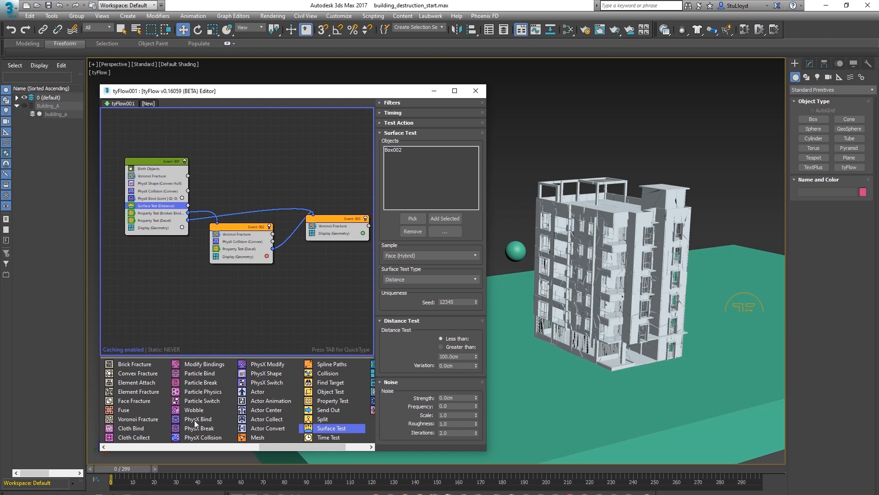
{"action": "left_click_drag", "start_coordinate": [195, 420], "coordinate": [191, 420]}
{"action": "left_click_drag", "start_coordinate": [251, 144], "coordinate": [251, 145]}
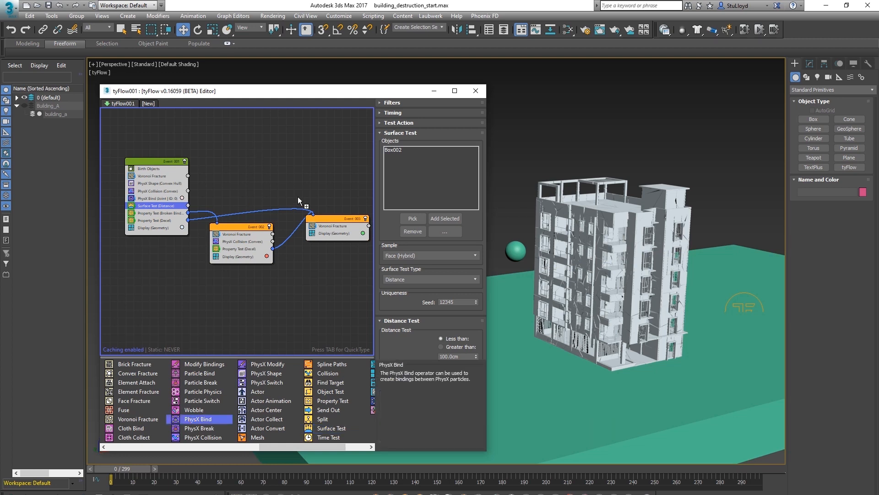
{"action": "middle_click_drag", "start_coordinate": [256, 203], "coordinate": [246, 215]}
{"action": "left_click", "coordinate": [259, 170]}
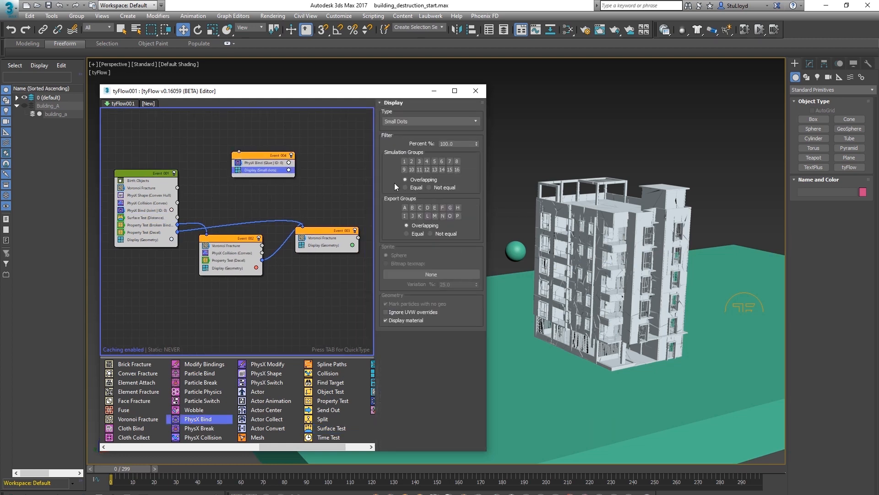
Set the new event's display type to Geometry with a blue display color
{"action": "left_click", "coordinate": [414, 122]}
{"action": "left_click", "coordinate": [410, 165]}
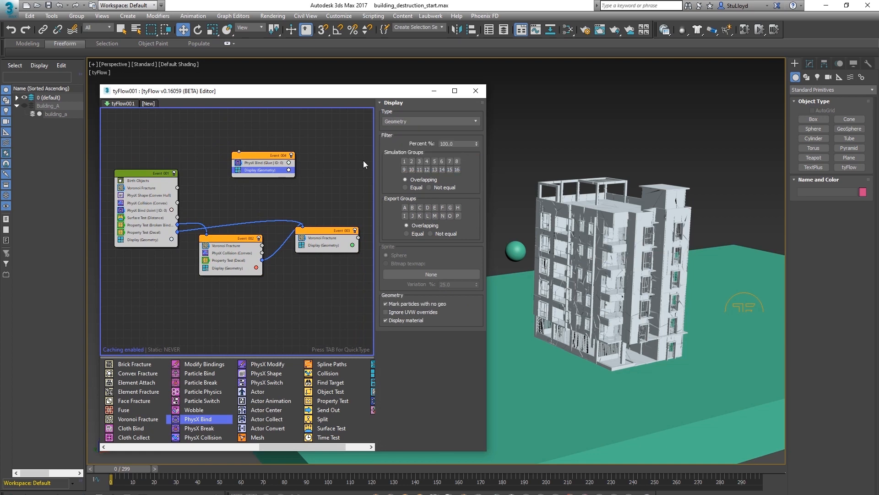
{"action": "left_click", "coordinate": [289, 170]}
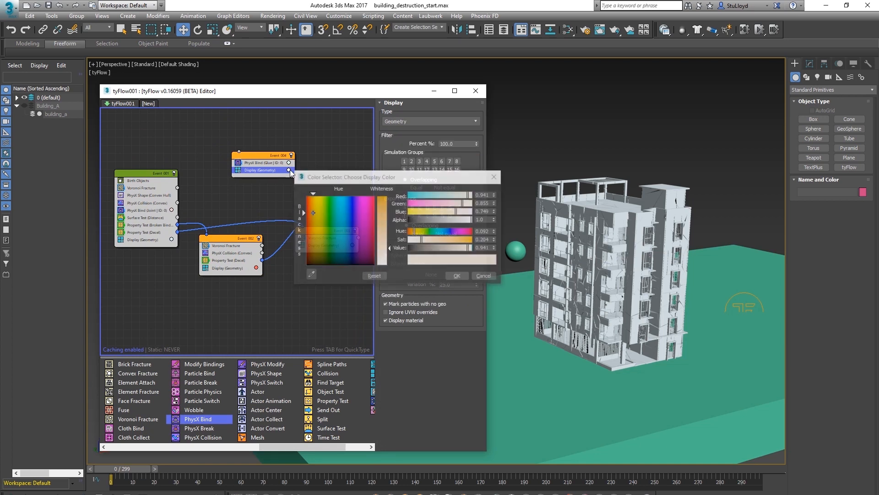
{"action": "left_click", "coordinate": [352, 201]}
{"action": "left_click", "coordinate": [388, 200]}
{"action": "left_click", "coordinate": [458, 276]}
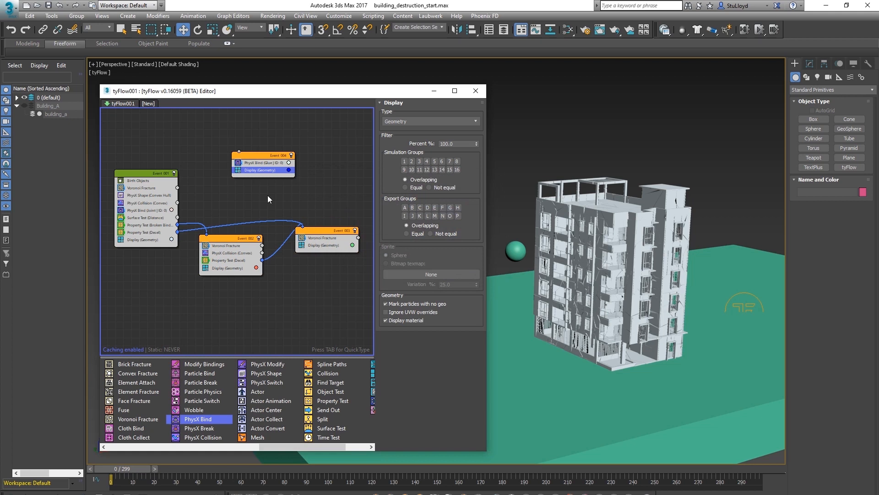
Connect the Surface Test output to the new PhysX Bind event
{"action": "left_click_drag", "start_coordinate": [185, 219], "coordinate": [248, 156]}
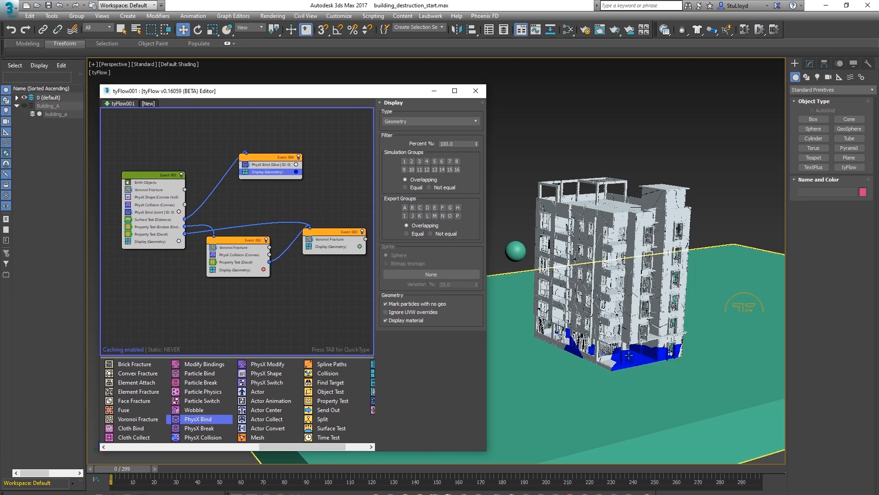
{"action": "scroll", "coordinate": [620, 337], "scroll_direction": "up", "scroll_amount": 5}
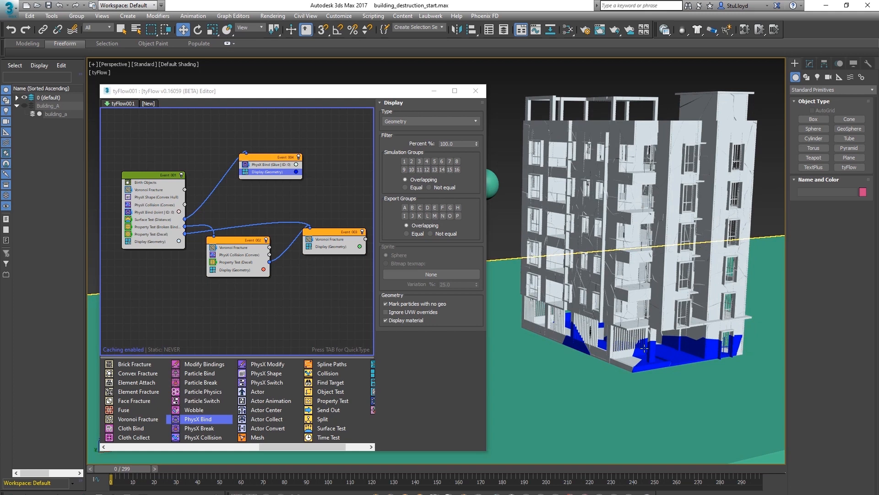
{"action": "left_click_drag", "start_coordinate": [268, 158], "coordinate": [270, 159]}
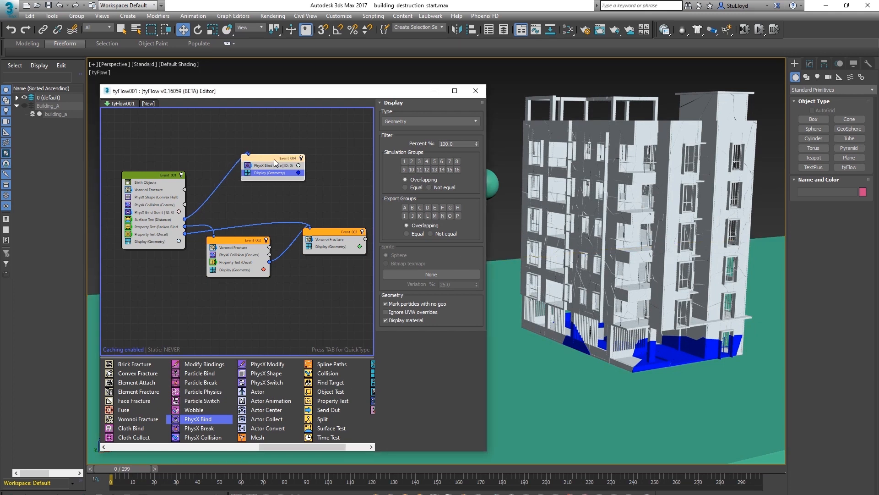
Increase the Surface Test distance to 400 cm
{"action": "left_click", "coordinate": [150, 220]}
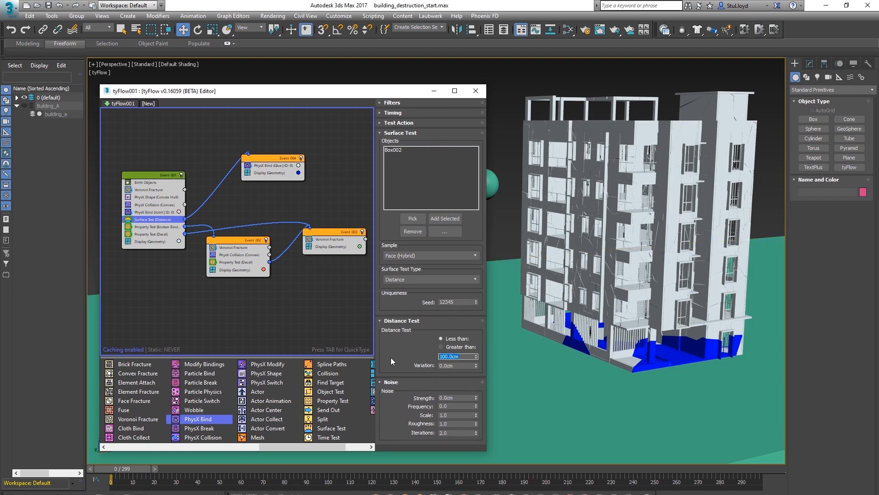
{"action": "type", "text": "20"}
{"action": "middle_click_drag", "start_coordinate": [515, 362], "coordinate": [521, 363]}
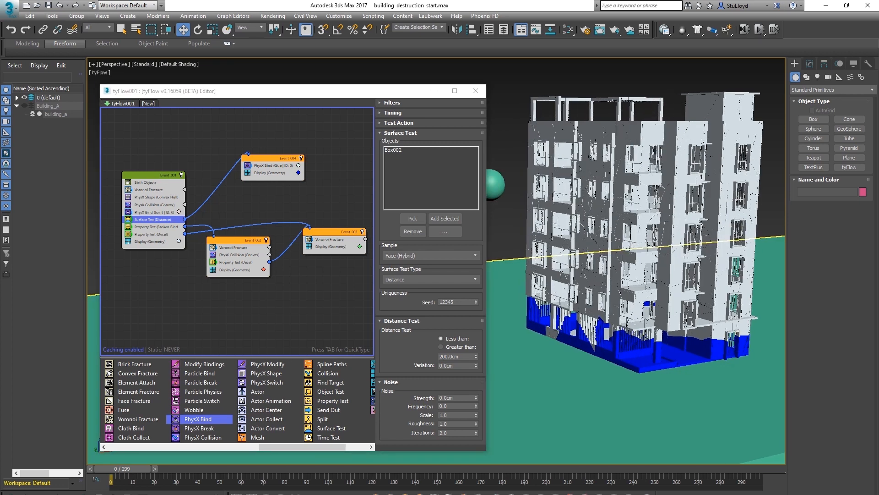
{"action": "double_click", "coordinate": [455, 357]}
{"action": "type", "text": "40"}
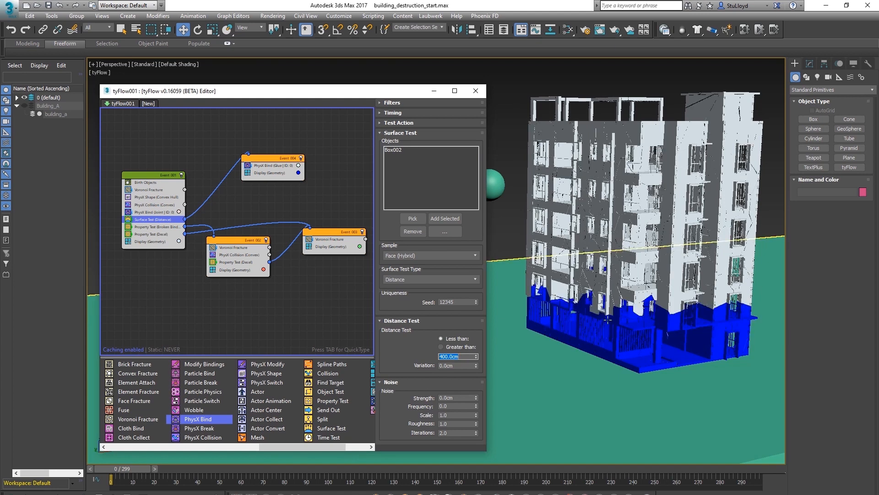
{"action": "middle_click_drag", "start_coordinate": [645, 349], "coordinate": [600, 346], "text": "alt"}
Scrub the timeline to preview the glued base of the building
{"action": "left_click_drag", "start_coordinate": [270, 158], "coordinate": [271, 161]}
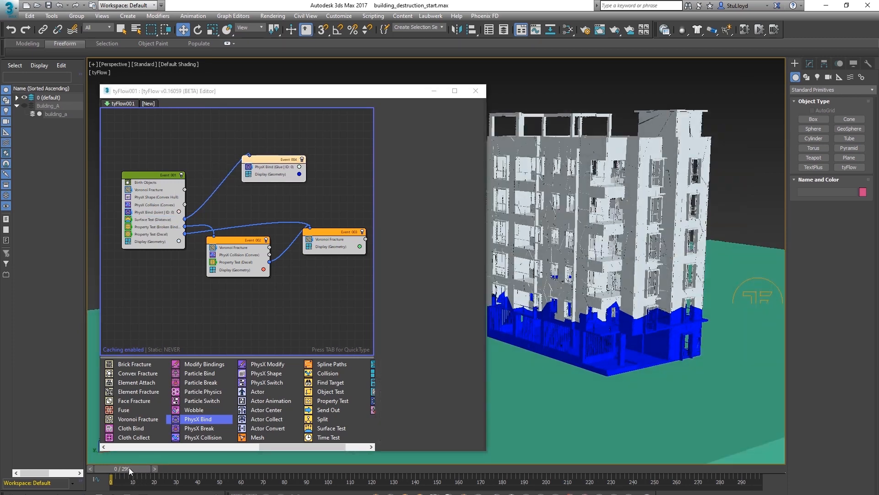
{"action": "left_click_drag", "start_coordinate": [128, 467], "coordinate": [284, 460]}
{"action": "middle_click_drag", "start_coordinate": [624, 349], "coordinate": [531, 284], "text": "alt"}
{"action": "left_click_drag", "start_coordinate": [281, 471], "coordinate": [122, 465]}
{"action": "key", "text": "w"}
Inspect the new event's PhysX Bind proximity bind settings
{"action": "left_click", "coordinate": [271, 171]}
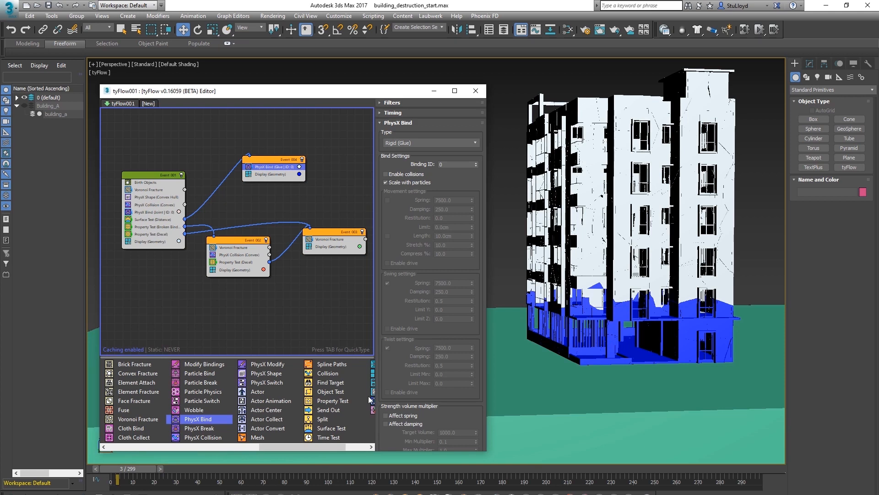
{"action": "left_click_drag", "start_coordinate": [382, 372], "coordinate": [377, 210]}
{"action": "left_click_drag", "start_coordinate": [385, 293], "coordinate": [385, 188]}
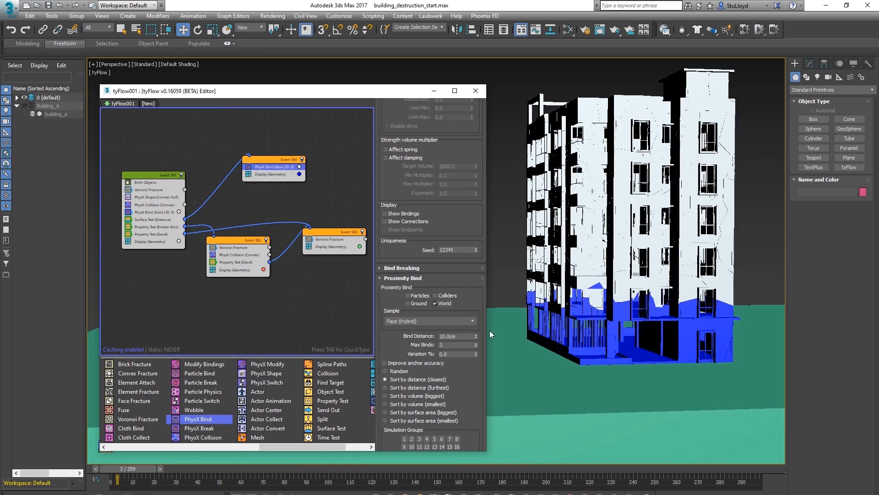
Scrub the timeline and orbit the view to examine the collapse with the glued base
{"action": "middle_click_drag", "start_coordinate": [645, 331], "coordinate": [636, 331]}
{"action": "left_click", "coordinate": [307, 466]}
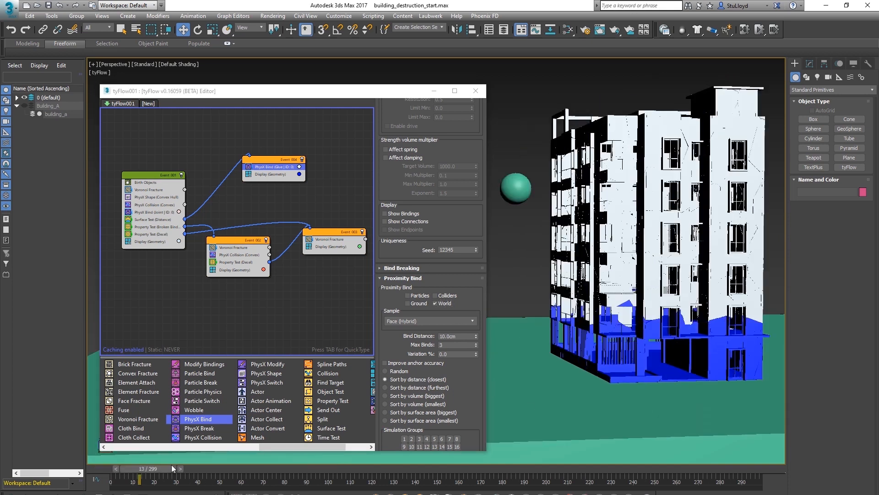
{"action": "left_click_drag", "start_coordinate": [152, 467], "coordinate": [206, 458]}
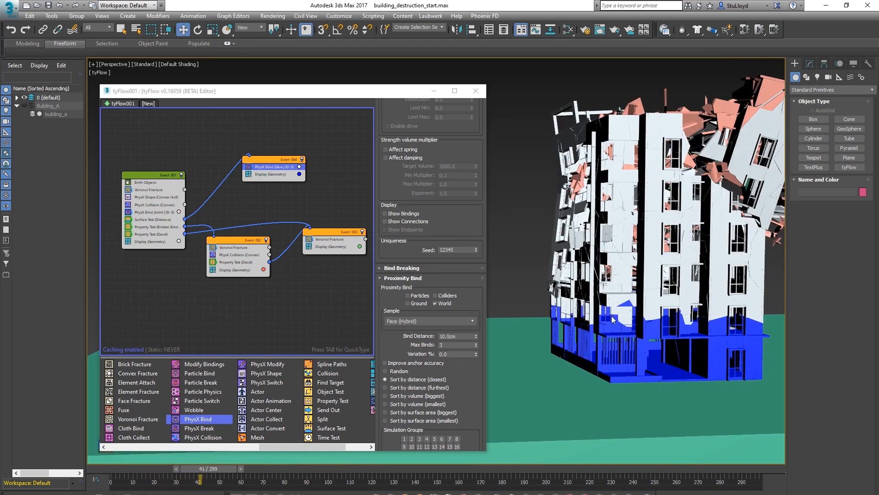
{"action": "left_click_drag", "start_coordinate": [218, 468], "coordinate": [317, 458]}
{"action": "key", "text": "w"}
{"action": "middle_click_drag", "start_coordinate": [574, 271], "coordinate": [714, 291], "text": "alt"}
{"action": "scroll", "coordinate": [586, 300], "scroll_direction": "down", "scroll_amount": 4}
{"action": "scroll", "coordinate": [692, 290], "scroll_direction": "up", "scroll_amount": 4}
{"action": "scroll", "coordinate": [607, 285], "scroll_direction": "down", "scroll_amount": 4}
{"action": "scroll", "coordinate": [561, 308], "scroll_direction": "up", "scroll_amount": 4}
{"action": "middle_click_drag", "start_coordinate": [561, 312], "coordinate": [611, 266]}
{"action": "scroll", "coordinate": [653, 310], "scroll_direction": "down", "scroll_amount": 3}
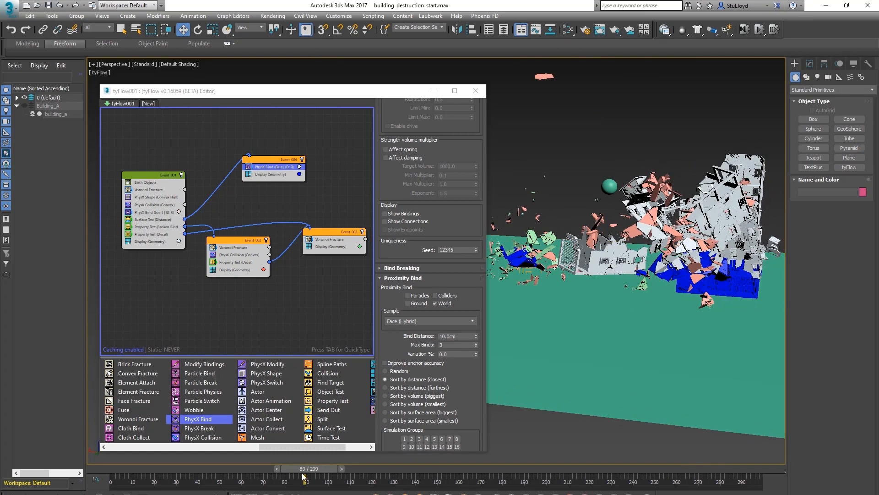
{"action": "mouse_move", "coordinate": [303, 469]}
{"action": "left_mouse_down"}
{"action": "mouse_move", "coordinate": [186, 468]}
{"action": "mouse_move", "coordinate": [301, 460]}
{"action": "left_mouse_up"}
{"action": "middle_click_drag", "start_coordinate": [577, 258], "coordinate": [657, 264]}
{"action": "mouse_move", "coordinate": [308, 468]}
{"action": "left_mouse_down"}
{"action": "mouse_move", "coordinate": [345, 469]}
{"action": "mouse_move", "coordinate": [239, 470]}
{"action": "mouse_move", "coordinate": [295, 469]}
{"action": "left_mouse_up"}
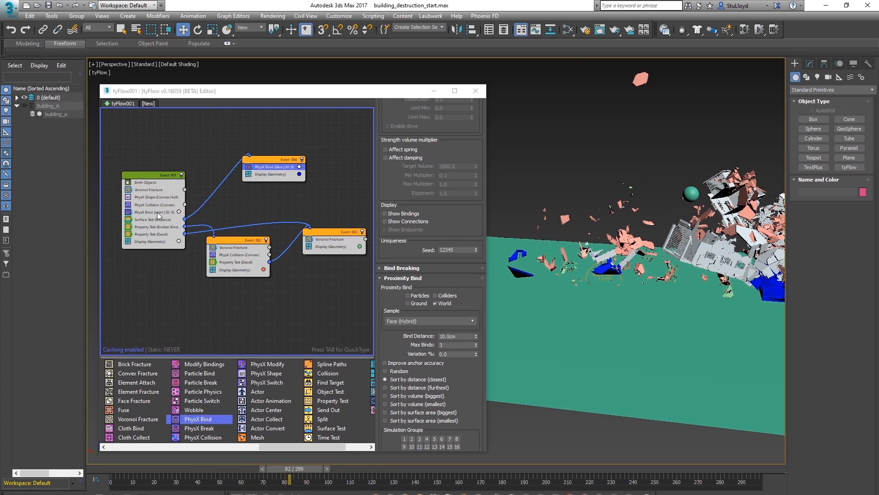
Rewind to frame 0 and set the Surface Test operator's timing to On Event Entry
{"action": "left_click_drag", "start_coordinate": [318, 471], "coordinate": [106, 469]}
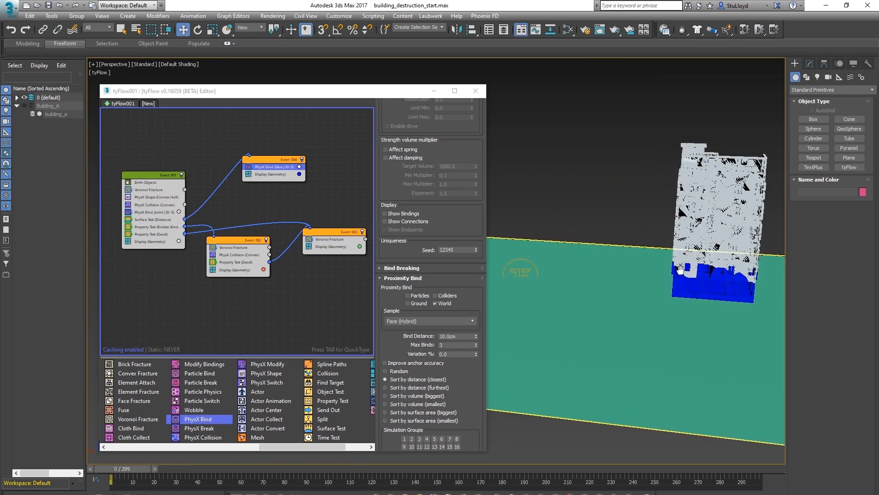
{"action": "left_click", "coordinate": [157, 220]}
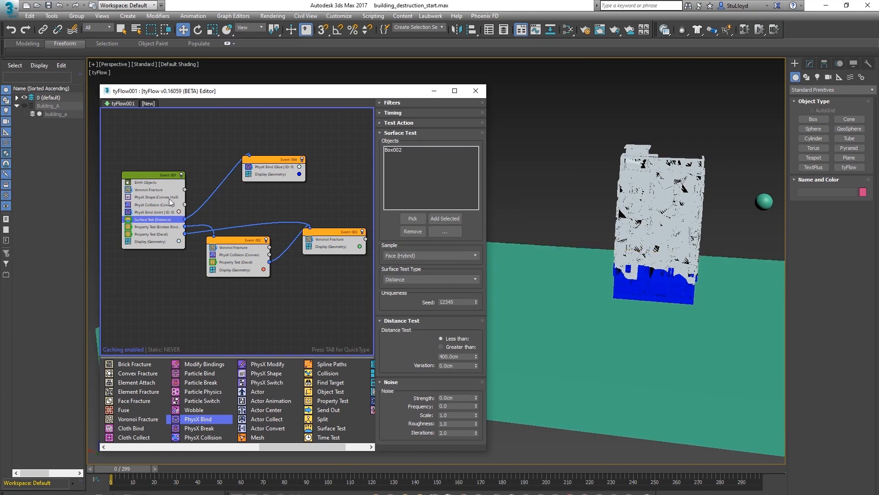
{"action": "left_click", "coordinate": [382, 113]}
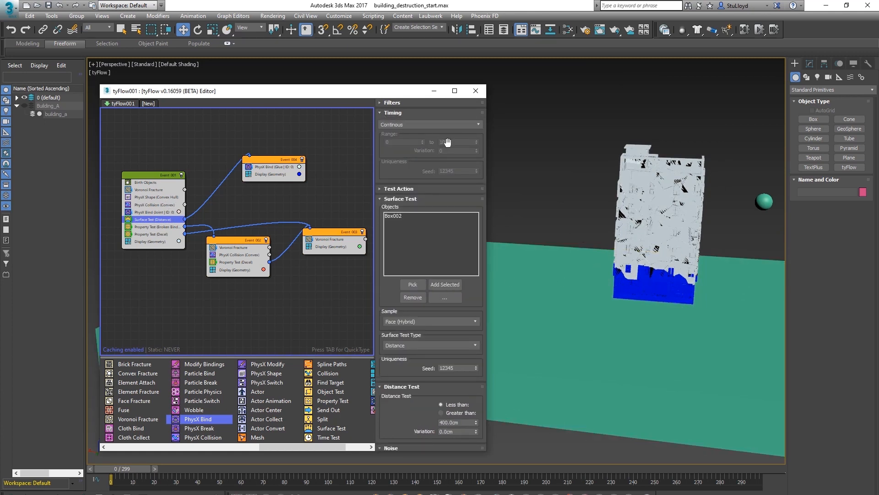
{"action": "left_click", "coordinate": [409, 126]}
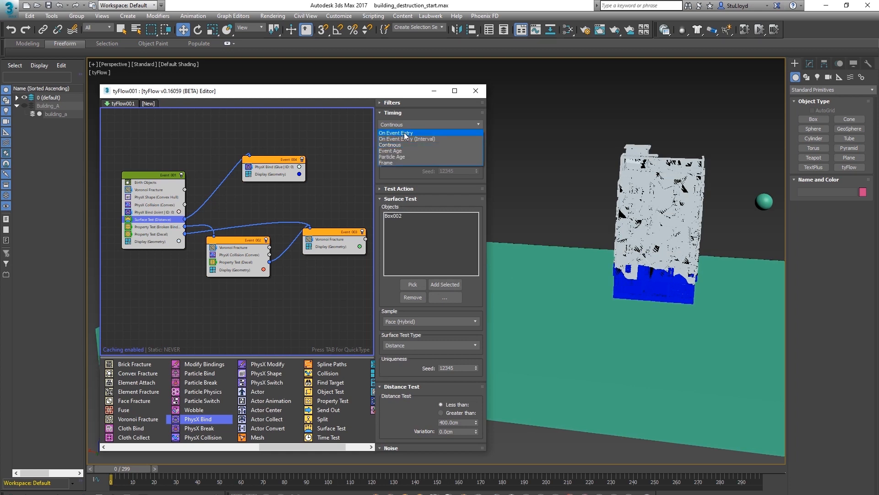
{"action": "left_click", "coordinate": [404, 133]}
Close the tyFlow editor and orbit and zoom the viewport to inspect the building's glued base
{"action": "left_click_drag", "start_coordinate": [158, 175], "coordinate": [165, 169]}
{"action": "middle_click_drag", "start_coordinate": [600, 262], "coordinate": [565, 318]}
{"action": "scroll", "coordinate": [587, 277], "scroll_direction": "up", "scroll_amount": 3}
{"action": "middle_click_drag", "start_coordinate": [700, 305], "coordinate": [598, 298]}
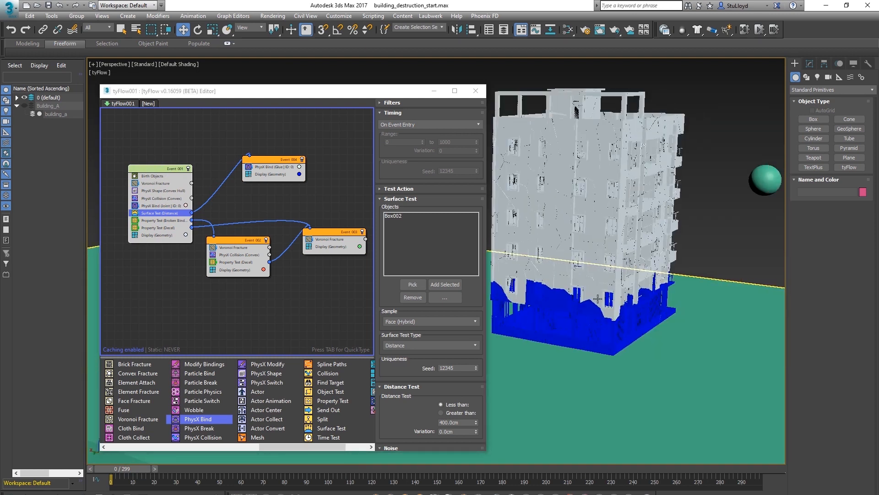
{"action": "left_click_drag", "start_coordinate": [275, 158], "coordinate": [275, 156]}
{"action": "middle_click_drag", "start_coordinate": [574, 318], "coordinate": [634, 347]}
{"action": "left_click", "coordinate": [476, 91]}
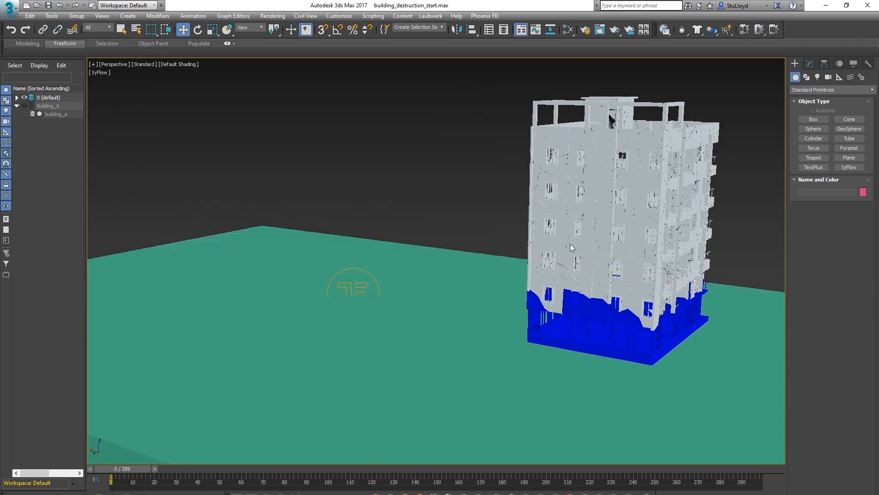
{"action": "middle_click_drag", "start_coordinate": [571, 243], "coordinate": [442, 245]}
{"action": "left_click_drag", "start_coordinate": [390, 464], "coordinate": [398, 425]}
{"action": "middle_click_drag", "start_coordinate": [441, 293], "coordinate": [448, 294]}
{"action": "key", "text": "Home"}
Select the sphere and scrub the timeline while orbiting to check its approach toward the building
{"action": "left_click", "coordinate": [511, 223]}
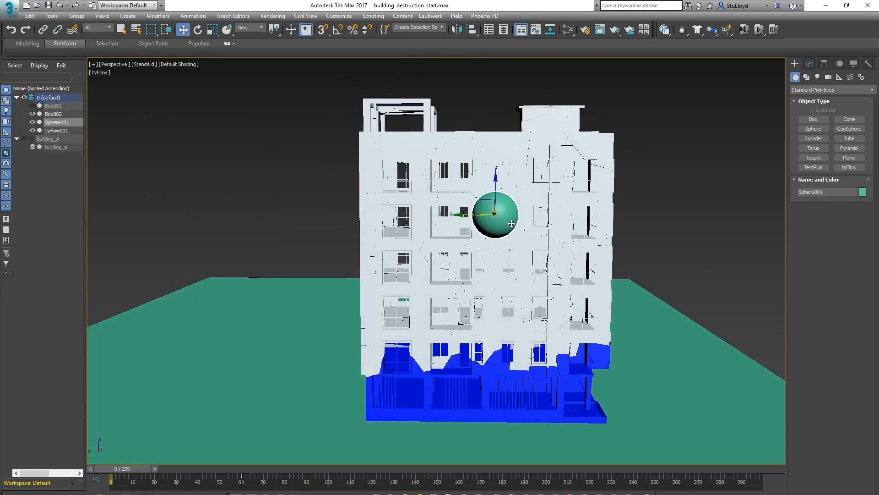
{"action": "left_click_drag", "start_coordinate": [483, 203], "coordinate": [377, 124]}
{"action": "scroll", "coordinate": [413, 188], "scroll_direction": "down", "scroll_amount": 3}
{"action": "middle_click_drag", "start_coordinate": [362, 187], "coordinate": [484, 259], "text": "alt"}
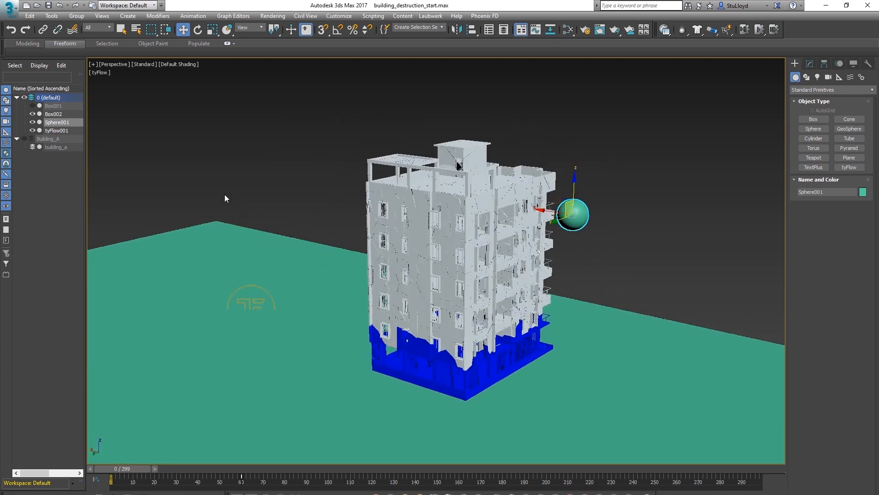
{"action": "left_click", "coordinate": [369, 469]}
{"action": "left_click_drag", "start_coordinate": [164, 467], "coordinate": [320, 454]}
{"action": "key", "text": "w"}
{"action": "middle_click_drag", "start_coordinate": [403, 378], "coordinate": [472, 303], "text": "alt"}
{"action": "scroll", "coordinate": [472, 297], "scroll_direction": "up", "scroll_amount": 3}
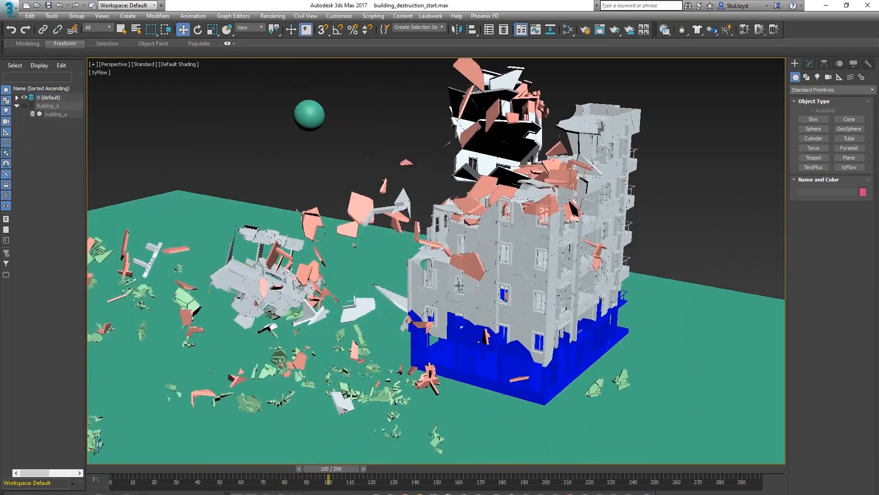
{"action": "middle_click_drag", "start_coordinate": [459, 285], "coordinate": [465, 298]}
{"action": "middle_click_drag", "start_coordinate": [402, 311], "coordinate": [445, 302], "text": "alt"}
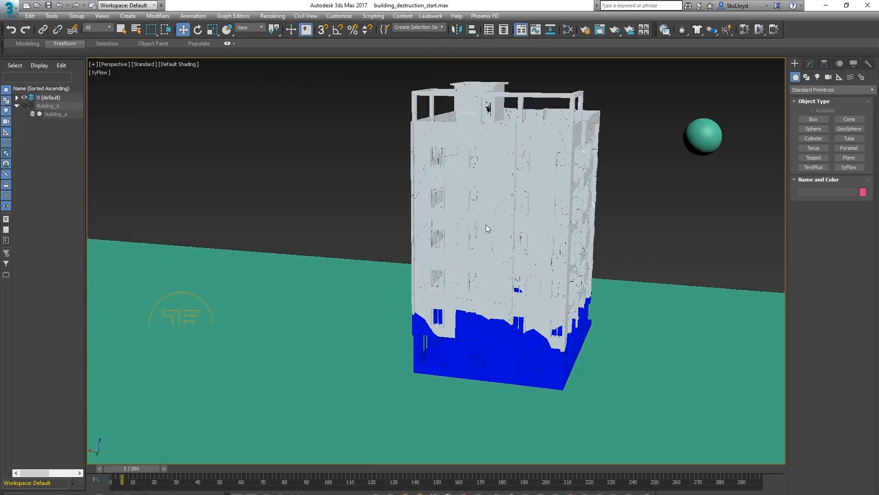
{"action": "middle_click_drag", "start_coordinate": [485, 224], "coordinate": [486, 205], "text": "alt"}
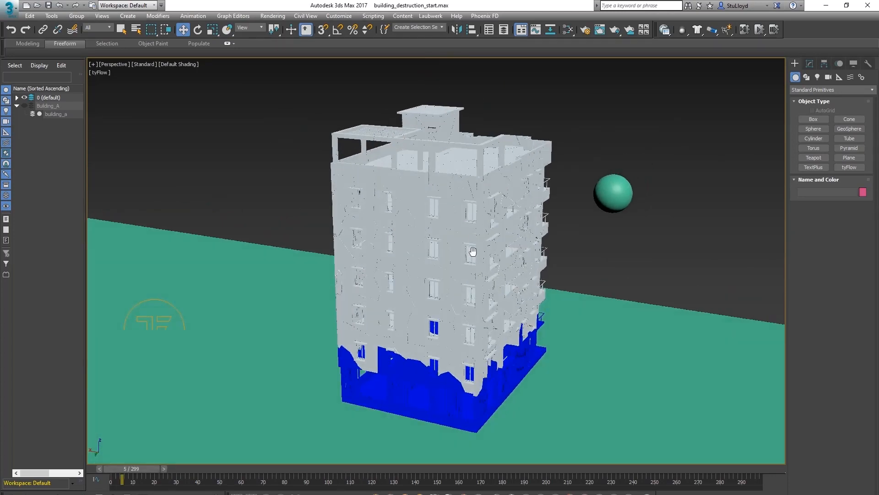
Reopen the tyFlow editor, insert a Spawn operator into Event 002 and set its Offspring to 10
{"action": "middle_click_drag", "start_coordinate": [473, 252], "coordinate": [458, 257], "text": "alt"}
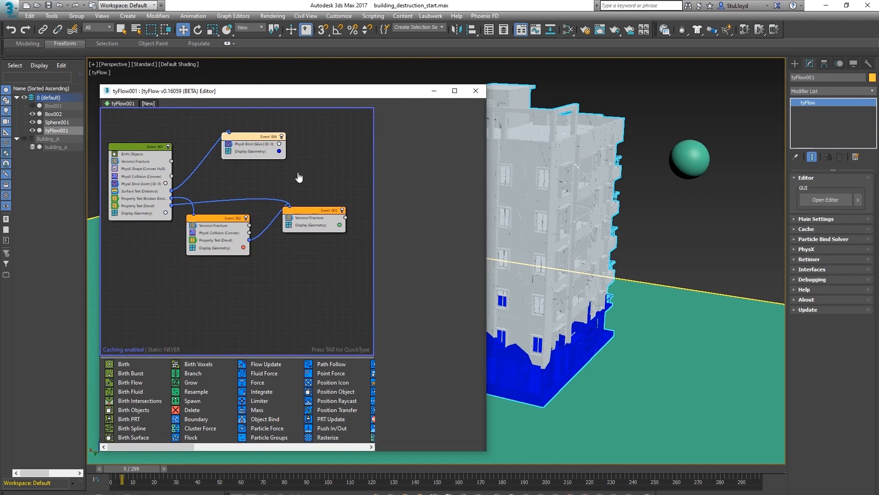
{"action": "middle_click_drag", "start_coordinate": [596, 198], "coordinate": [612, 203]}
{"action": "middle_click_drag", "start_coordinate": [588, 238], "coordinate": [637, 225], "text": "alt"}
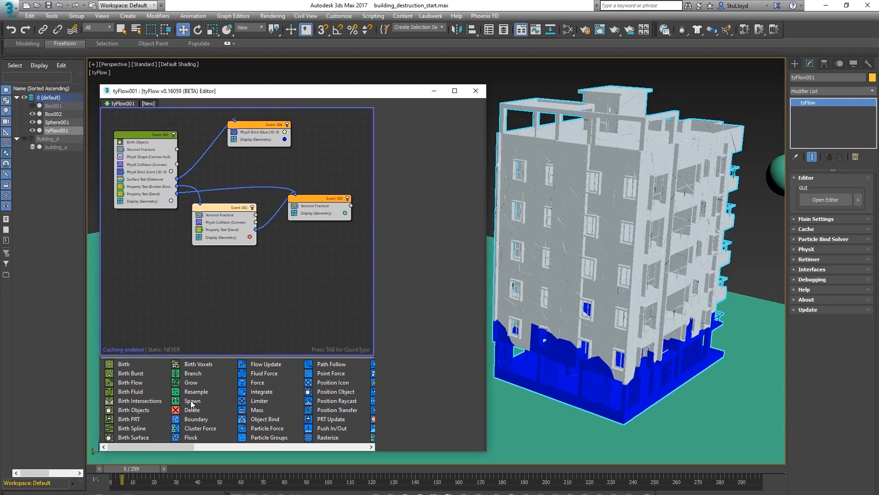
{"action": "left_click_drag", "start_coordinate": [191, 400], "coordinate": [237, 328]}
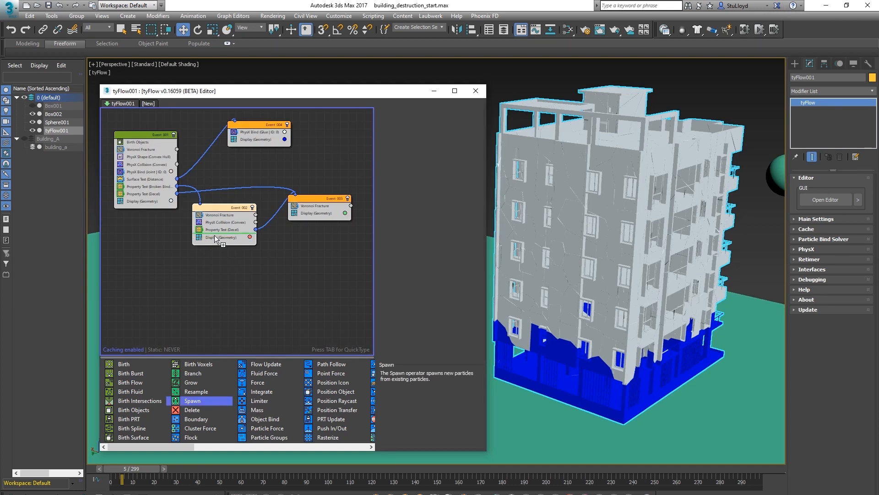
{"action": "left_click_drag", "start_coordinate": [215, 238], "coordinate": [216, 238]}
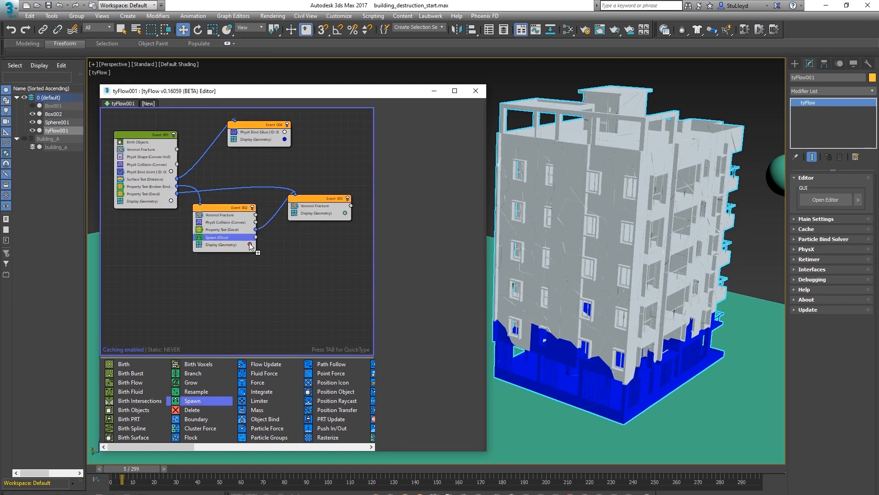
{"action": "left_click", "coordinate": [219, 237]}
{"action": "middle_click_drag", "start_coordinate": [222, 230], "coordinate": [211, 237]}
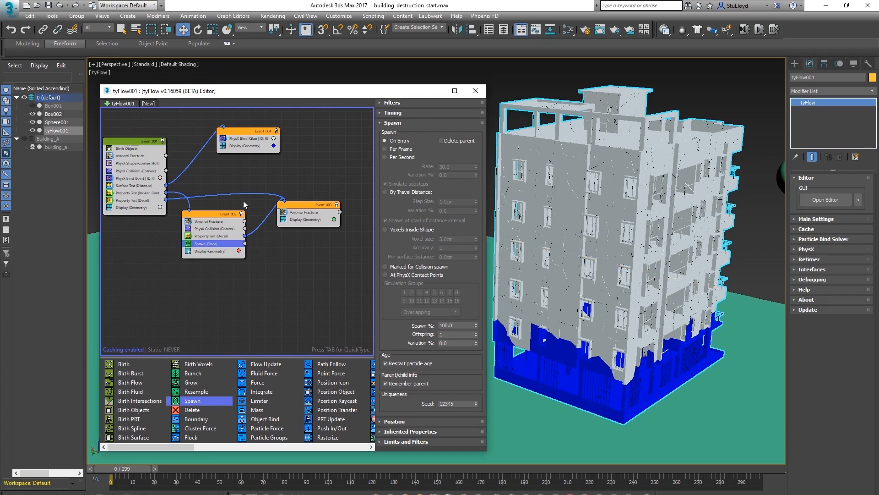
{"action": "middle_click_drag", "start_coordinate": [243, 201], "coordinate": [236, 191]}
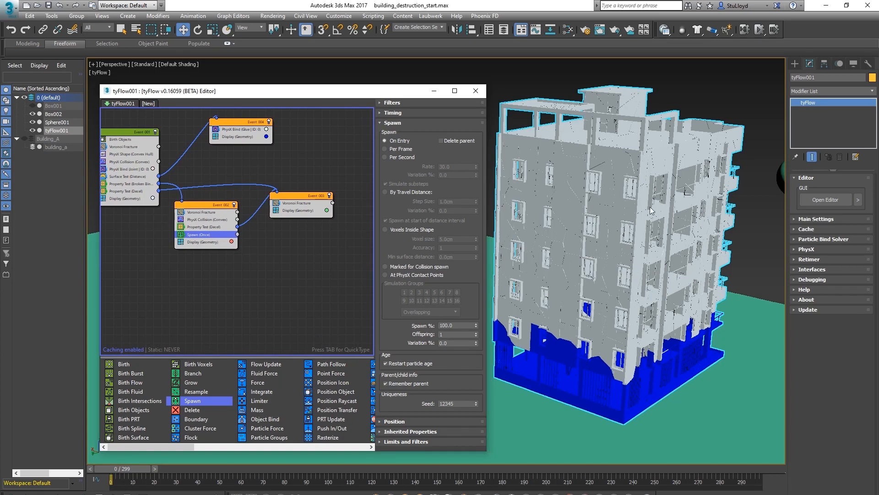
{"action": "middle_click_drag", "start_coordinate": [176, 258], "coordinate": [165, 250]}
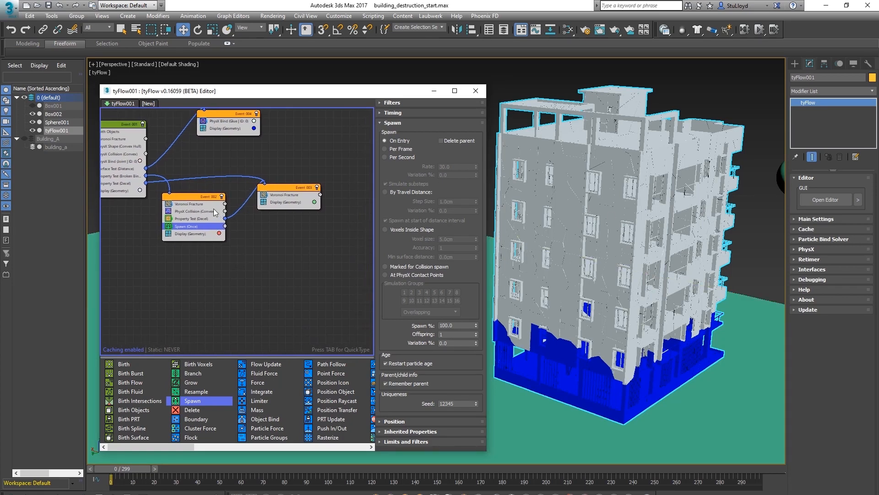
{"action": "middle_click_drag", "start_coordinate": [199, 208], "coordinate": [195, 205]}
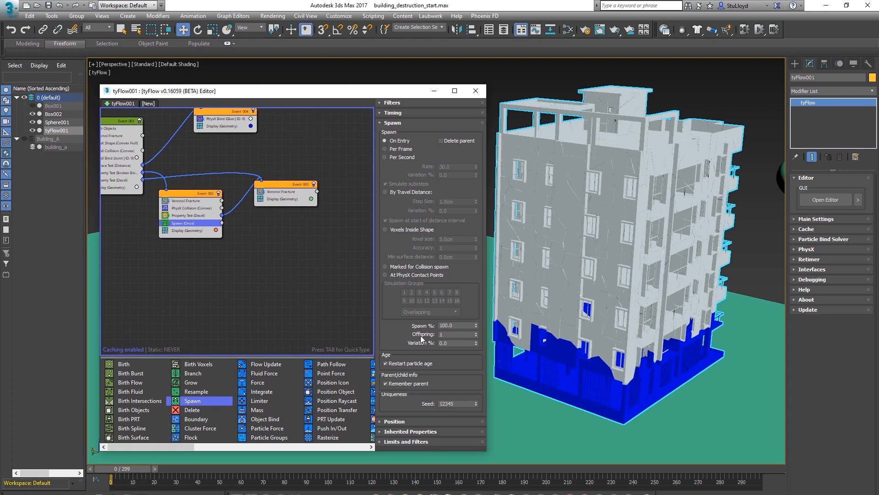
{"action": "double_click", "coordinate": [448, 335]}
{"action": "middle_click_drag", "start_coordinate": [225, 235], "coordinate": [229, 235]}
Create a new event with a Shape operator fed by the Spawn output, displaying particles as Large Dots
{"action": "left_click_drag", "start_coordinate": [170, 448], "coordinate": [270, 447]}
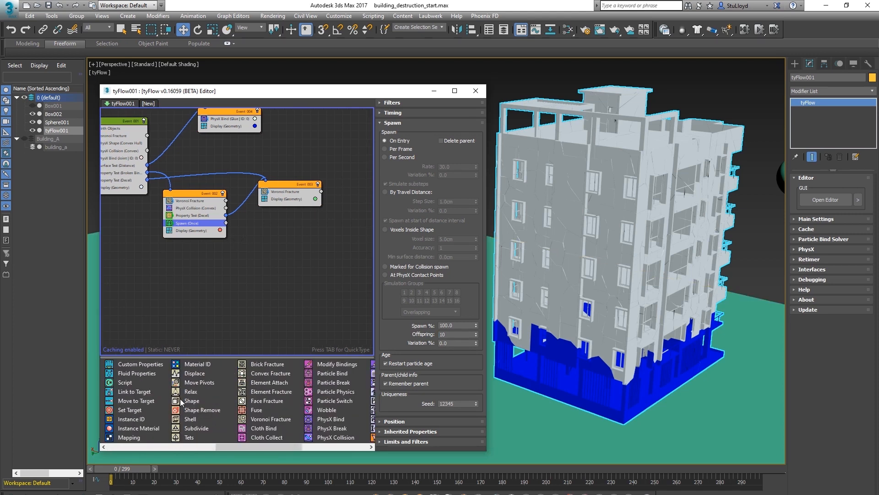
{"action": "left_click_drag", "start_coordinate": [190, 401], "coordinate": [254, 277]}
{"action": "left_click_drag", "start_coordinate": [270, 245], "coordinate": [266, 241]}
{"action": "left_click", "coordinate": [278, 252]}
{"action": "left_click", "coordinate": [287, 260]}
{"action": "left_click", "coordinate": [419, 122]}
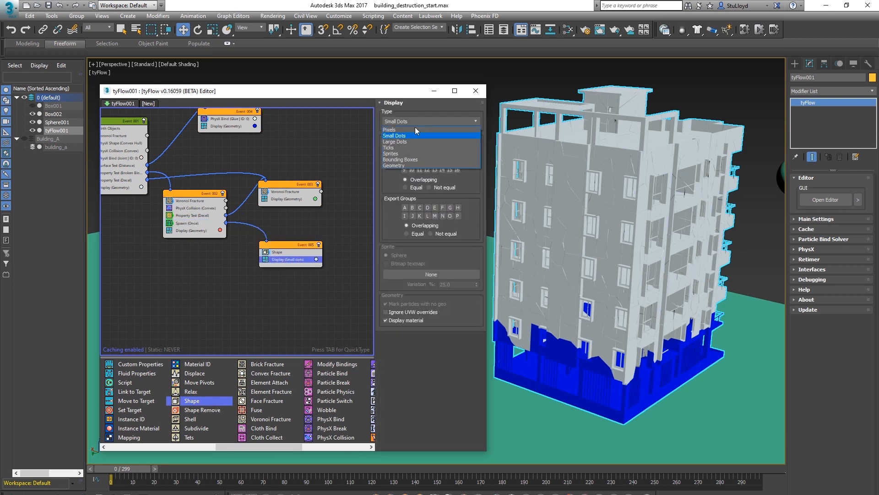
{"action": "left_click", "coordinate": [412, 134]}
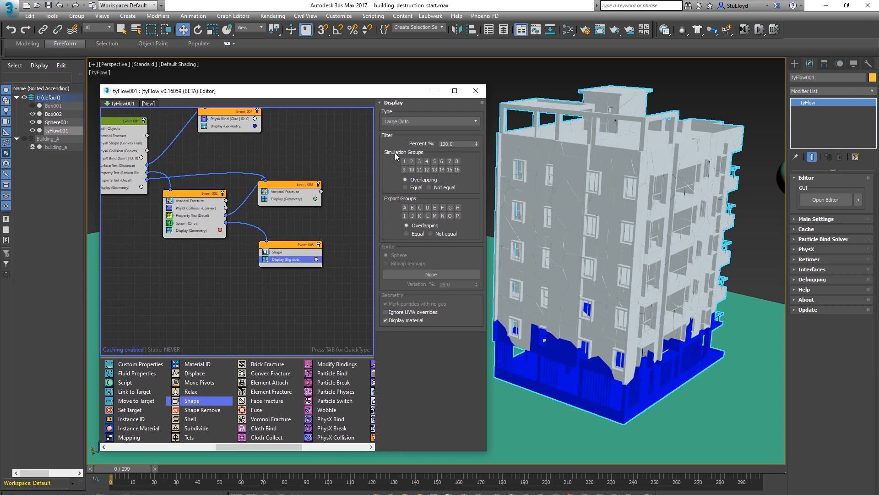
{"action": "left_click", "coordinate": [316, 259]}
{"action": "left_click", "coordinate": [392, 297]}
{"action": "left_click", "coordinate": [484, 366]}
{"action": "middle_click_drag", "start_coordinate": [572, 256], "coordinate": [559, 283]}
Add a PhysX Shape operator to the new event and set its hull type to Box
{"action": "left_click_drag", "start_coordinate": [246, 446], "coordinate": [288, 445]}
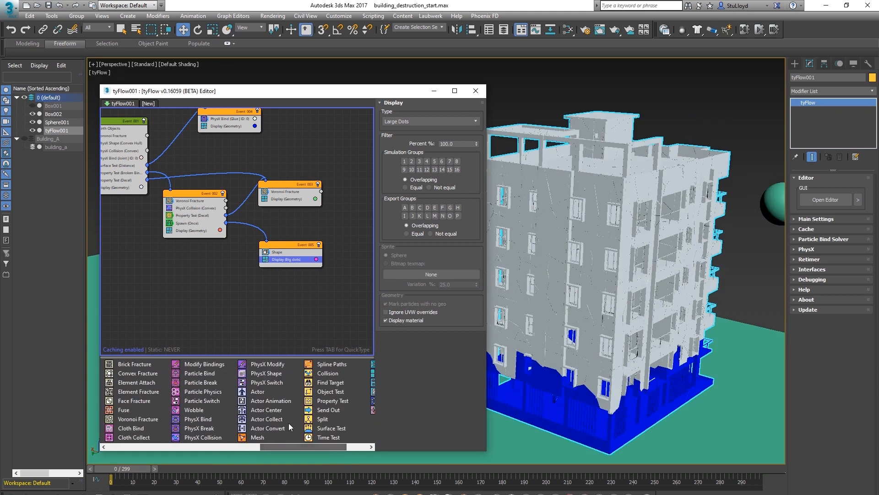
{"action": "left_click_drag", "start_coordinate": [264, 373], "coordinate": [281, 259]}
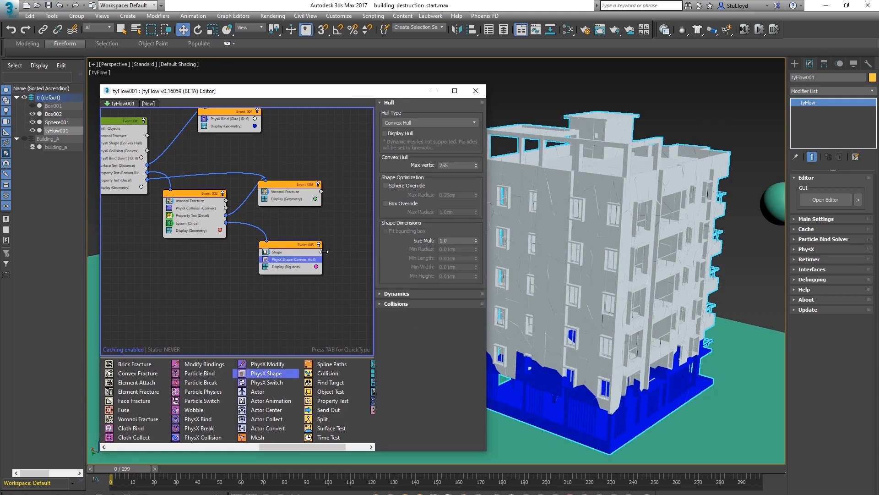
{"action": "left_click", "coordinate": [417, 122]}
{"action": "left_click", "coordinate": [409, 129]}
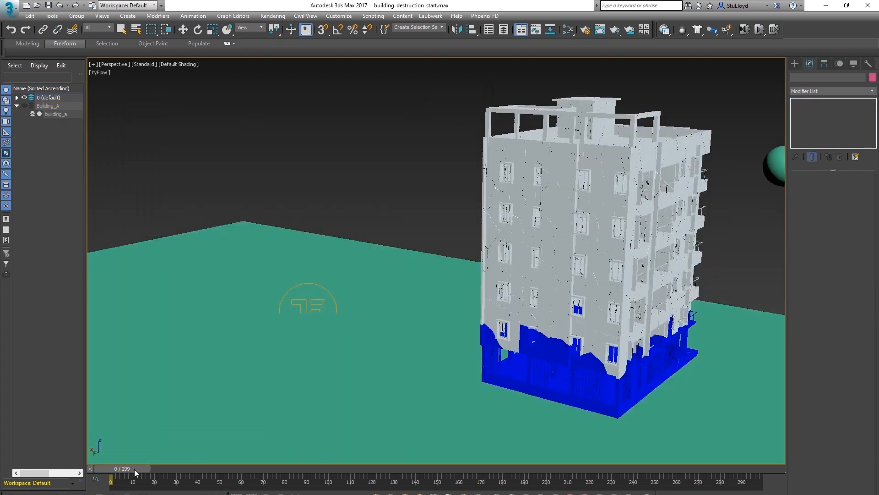
Scrub the timeline and orbit the view to examine the spawned debris particles during the impact
{"action": "left_click_drag", "start_coordinate": [137, 468], "coordinate": [311, 456]}
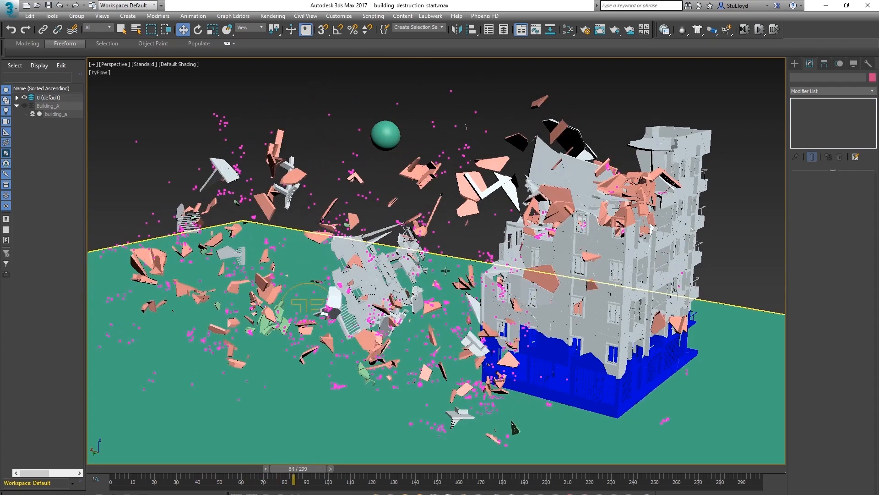
{"action": "scroll", "coordinate": [494, 265], "scroll_direction": "down", "scroll_amount": 4}
{"action": "middle_click_drag", "start_coordinate": [499, 264], "coordinate": [373, 282], "text": "alt"}
{"action": "scroll", "coordinate": [461, 249], "scroll_direction": "up", "scroll_amount": 4}
{"action": "left_click_drag", "start_coordinate": [304, 469], "coordinate": [323, 465]}
{"action": "middle_click_drag", "start_coordinate": [375, 311], "coordinate": [383, 335], "text": "alt"}
{"action": "left_click_drag", "start_coordinate": [229, 463], "coordinate": [167, 453]}
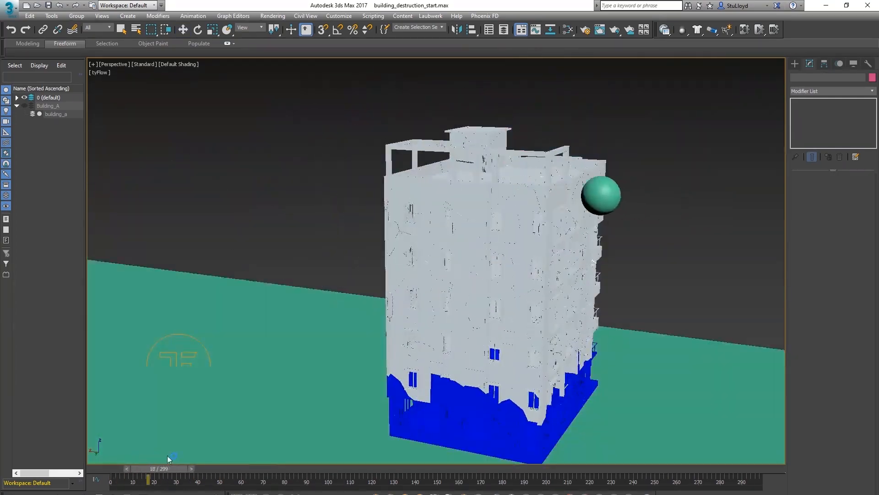
{"action": "middle_click_drag", "start_coordinate": [445, 267], "coordinate": [492, 230], "text": "alt"}
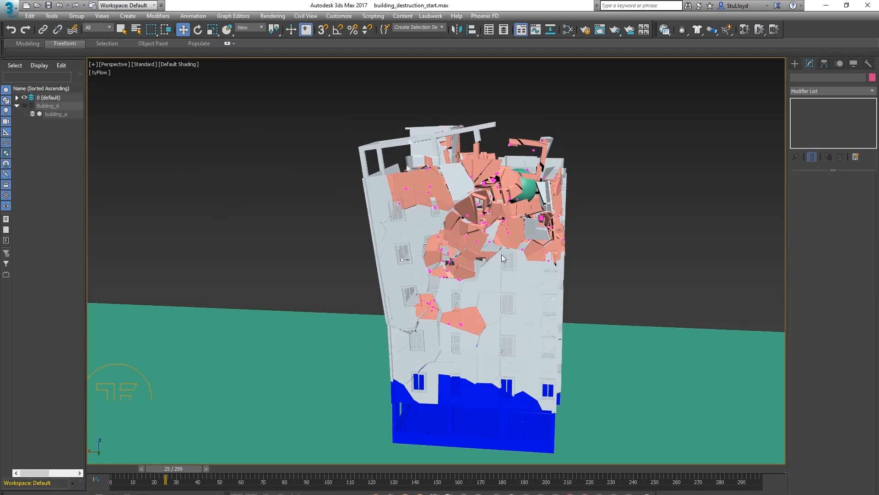
{"action": "mouse_move", "coordinate": [188, 469]}
{"action": "left_mouse_down"}
{"action": "mouse_move", "coordinate": [205, 468]}
{"action": "mouse_move", "coordinate": [157, 468]}
{"action": "mouse_move", "coordinate": [195, 468]}
{"action": "left_mouse_up"}
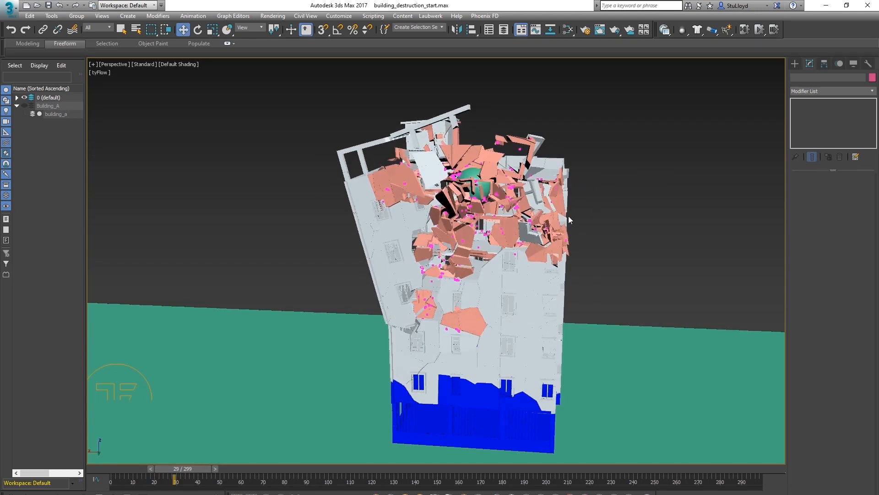
{"action": "middle_click_drag", "start_coordinate": [480, 271], "coordinate": [493, 235]}
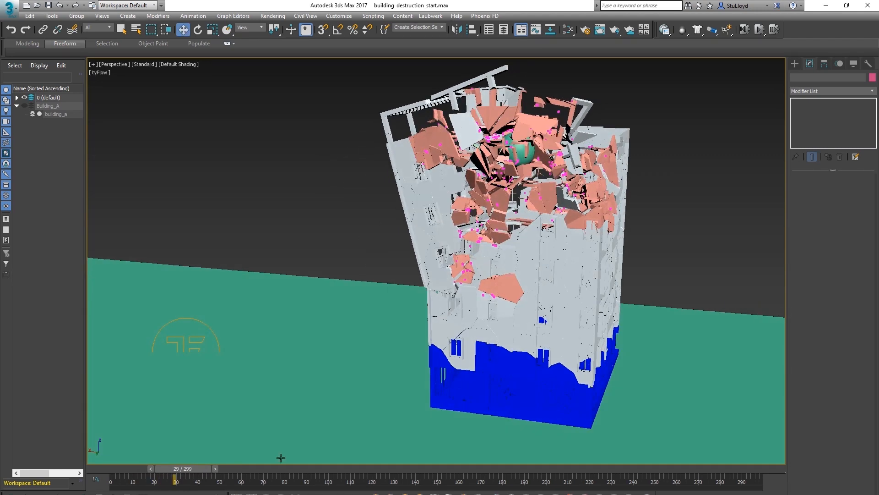
{"action": "left_click_drag", "start_coordinate": [196, 468], "coordinate": [133, 467]}
Reopen the editor and add a Speed operator to the new event, adjusting its magnitude and variation
{"action": "left_click", "coordinate": [193, 319]}
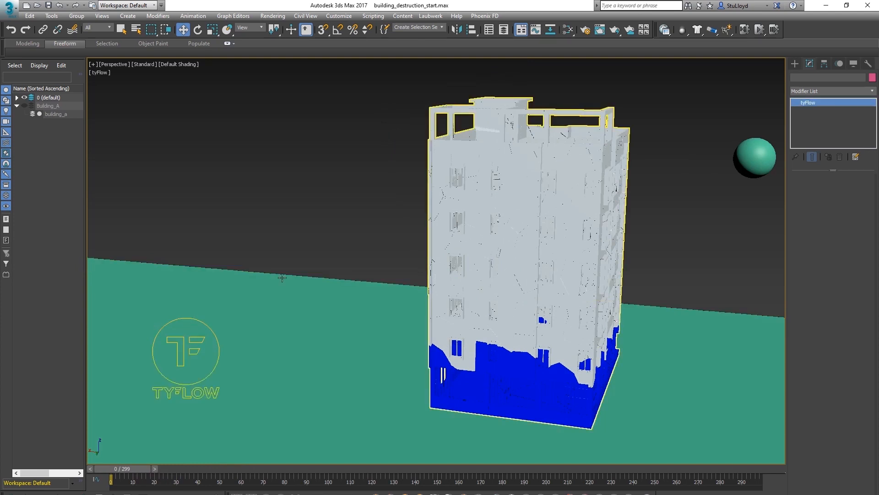
{"action": "left_click", "coordinate": [829, 202]}
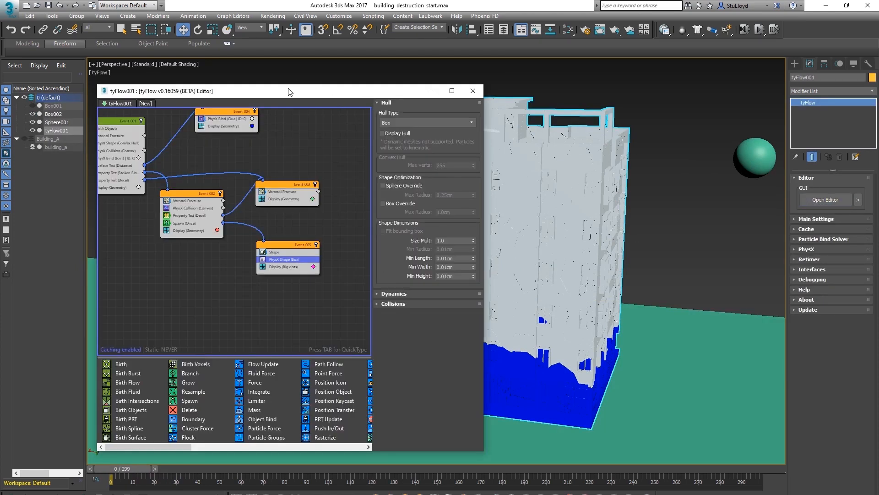
{"action": "left_click_drag", "start_coordinate": [290, 91], "coordinate": [290, 94]}
{"action": "scroll", "coordinate": [256, 389], "scroll_direction": "down", "scroll_amount": 2}
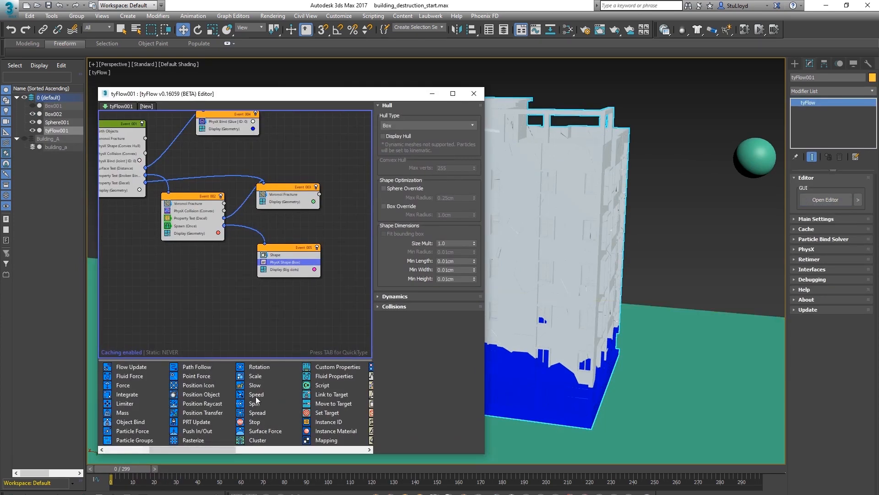
{"action": "left_click_drag", "start_coordinate": [256, 394], "coordinate": [279, 352]}
{"action": "left_click_drag", "start_coordinate": [278, 268], "coordinate": [277, 268]}
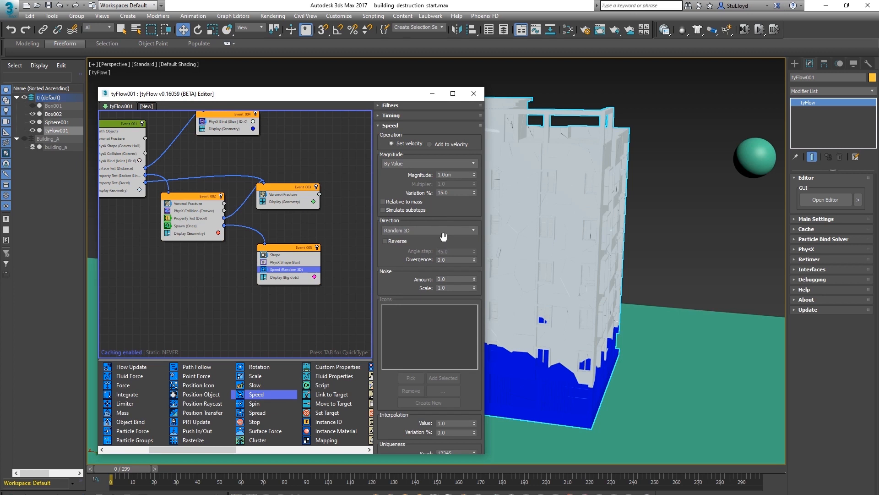
{"action": "left_click_drag", "start_coordinate": [457, 177], "coordinate": [440, 177]}
{"action": "left_click_drag", "start_coordinate": [457, 191], "coordinate": [436, 192]}
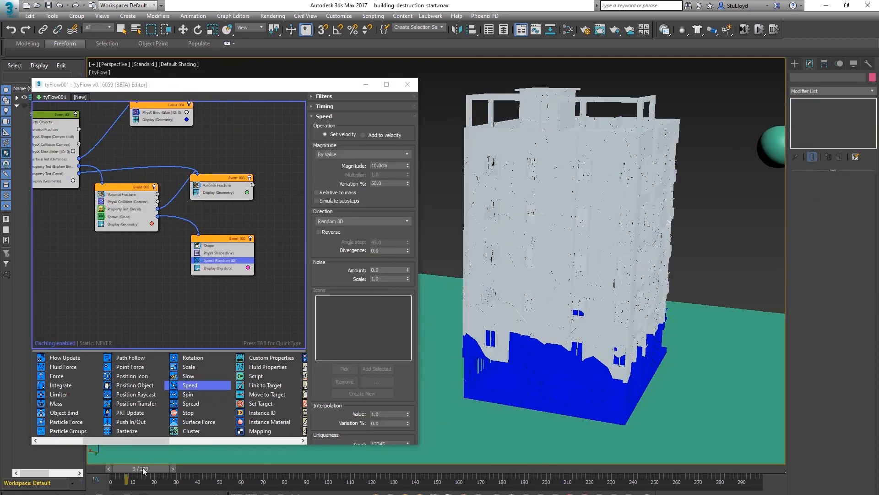
Scrub the timeline and zoom into the impact area to review the spawned particles' motion
{"action": "left_click_drag", "start_coordinate": [133, 468], "coordinate": [222, 467]}
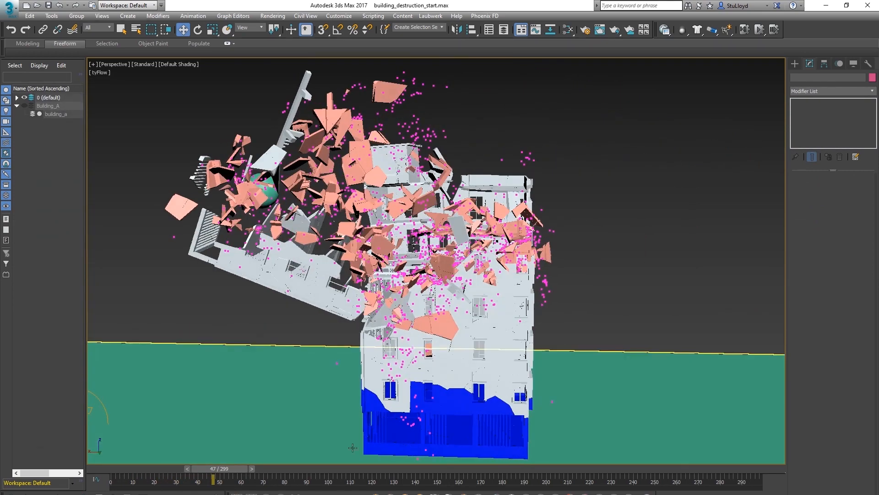
{"action": "left_click_drag", "start_coordinate": [226, 472], "coordinate": [182, 461]}
{"action": "scroll", "coordinate": [513, 207], "scroll_direction": "up", "scroll_amount": 6}
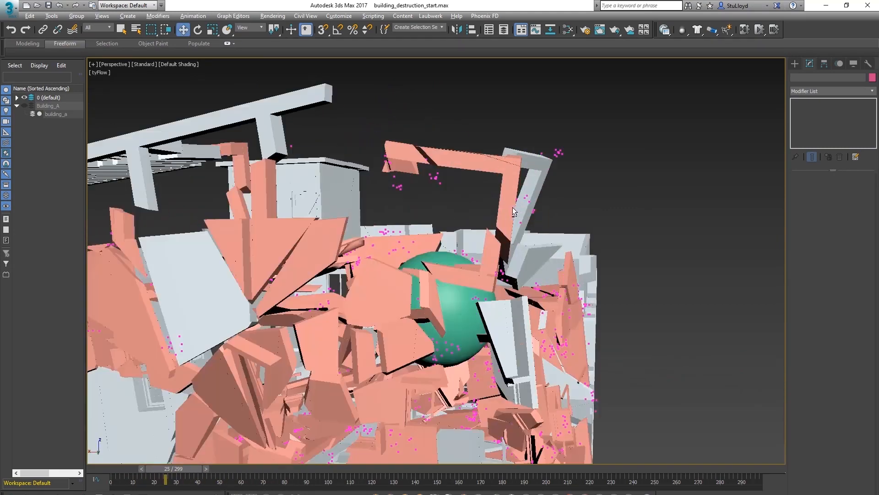
{"action": "middle_click_drag", "start_coordinate": [513, 207], "coordinate": [550, 169], "text": "alt"}
{"action": "left_click_drag", "start_coordinate": [187, 468], "coordinate": [251, 465]}
{"action": "key", "text": "w"}
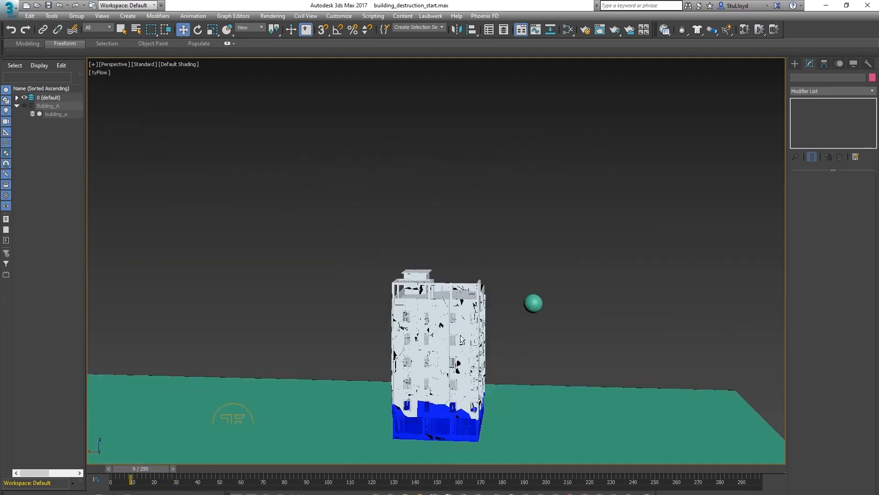
{"action": "scroll", "coordinate": [461, 338], "scroll_direction": "up", "scroll_amount": 5}
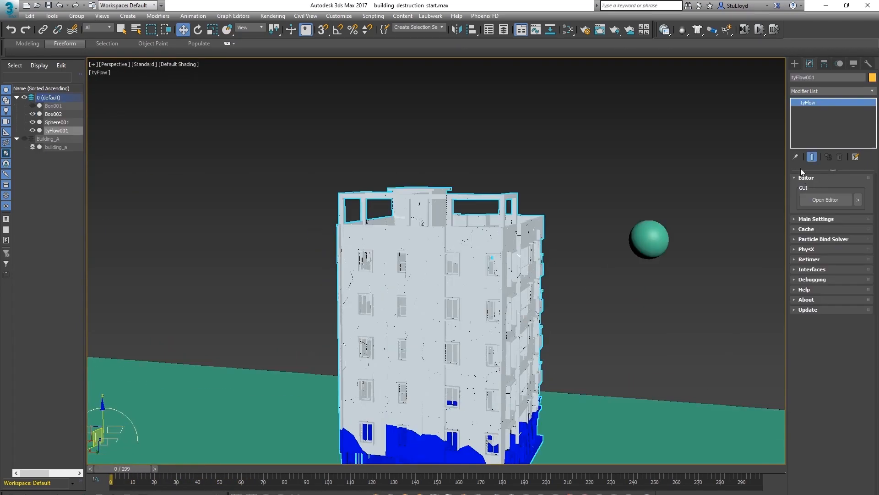
Reopen the tyFlow editor and switch the Speed operator's operation to Add to velocity
{"action": "left_click", "coordinate": [825, 199]}
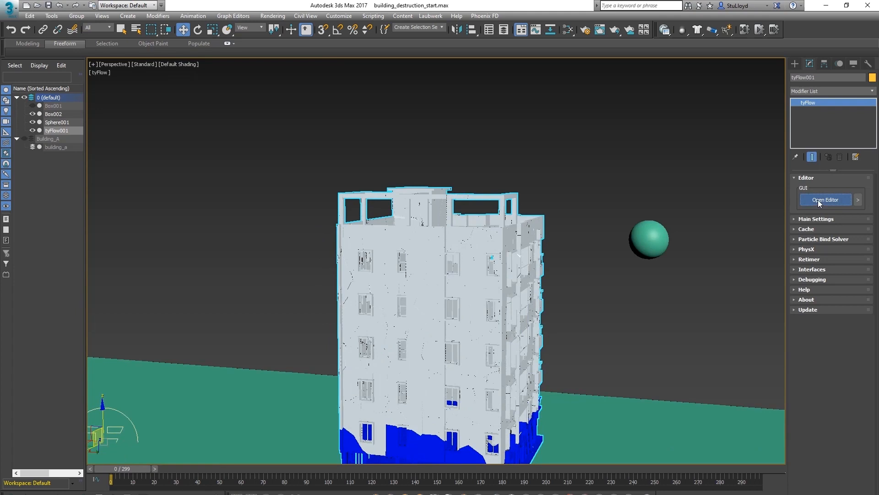
{"action": "scroll", "coordinate": [555, 209], "scroll_direction": "up", "scroll_amount": 4}
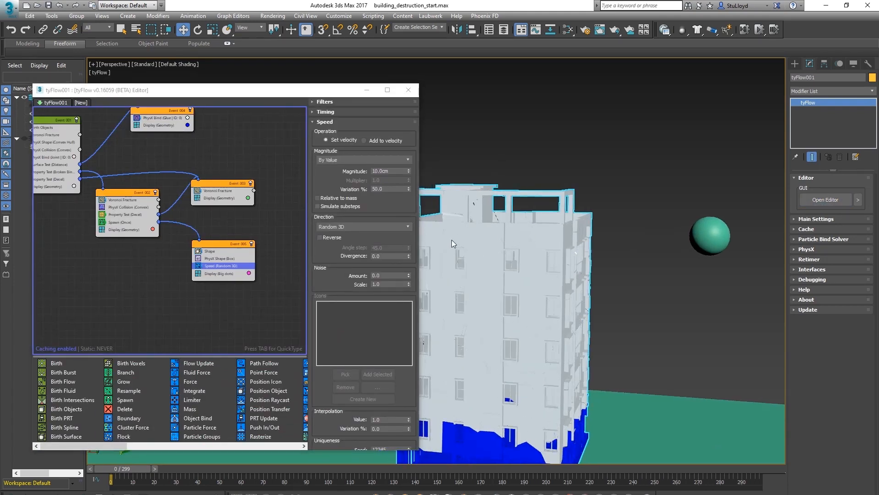
{"action": "scroll", "coordinate": [542, 224], "scroll_direction": "up", "scroll_amount": 4}
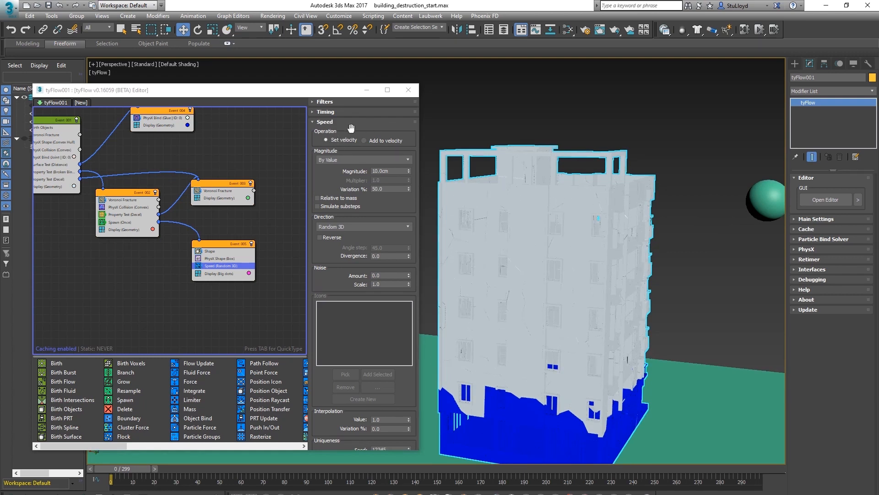
{"action": "left_click", "coordinate": [364, 141]}
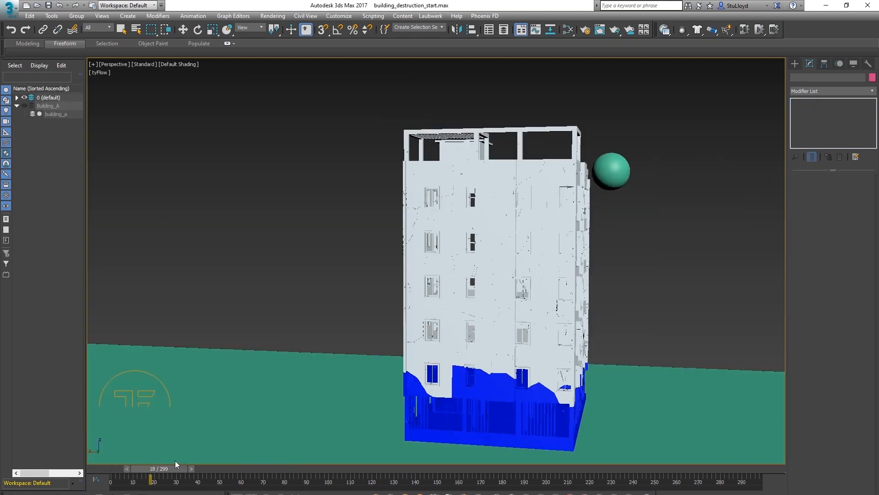
Scrub the timeline and orbit the view to review the debris motion during the impact
{"action": "left_click_drag", "start_coordinate": [175, 460], "coordinate": [221, 459]}
{"action": "mouse_move", "coordinate": [547, 256]}
{"action": "middle_mouse_down", "text": "alt"}
{"action": "mouse_move", "coordinate": [527, 275]}
{"action": "mouse_move", "coordinate": [508, 267]}
{"action": "mouse_move", "coordinate": [536, 249]}
{"action": "mouse_move", "coordinate": [564, 257]}
{"action": "middle_mouse_up", "text": "alt"}
{"action": "middle_click_drag", "start_coordinate": [516, 278], "coordinate": [568, 255], "text": "alt"}
{"action": "left_click_drag", "start_coordinate": [219, 469], "coordinate": [210, 449]}
{"action": "middle_click_drag", "start_coordinate": [541, 252], "coordinate": [572, 213], "text": "alt"}
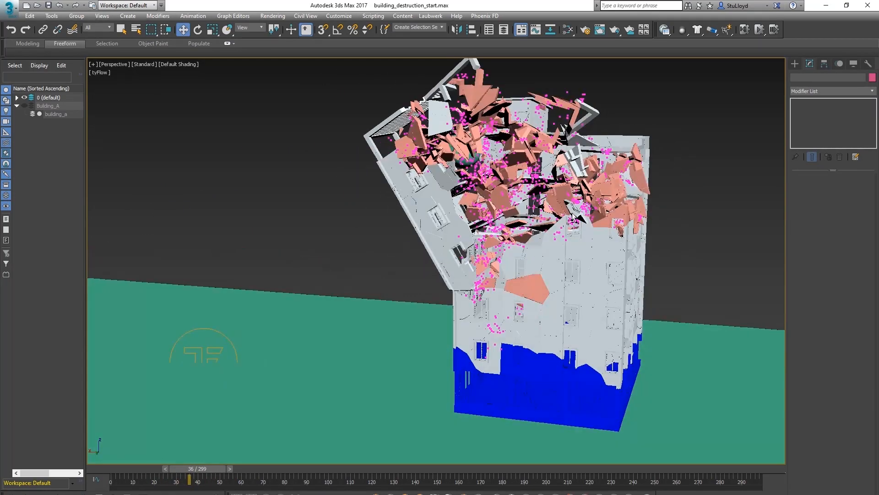
Return to the first frame, reopen the editor and set the Speed magnitude to 15 cm
{"action": "left_click", "coordinate": [224, 339]}
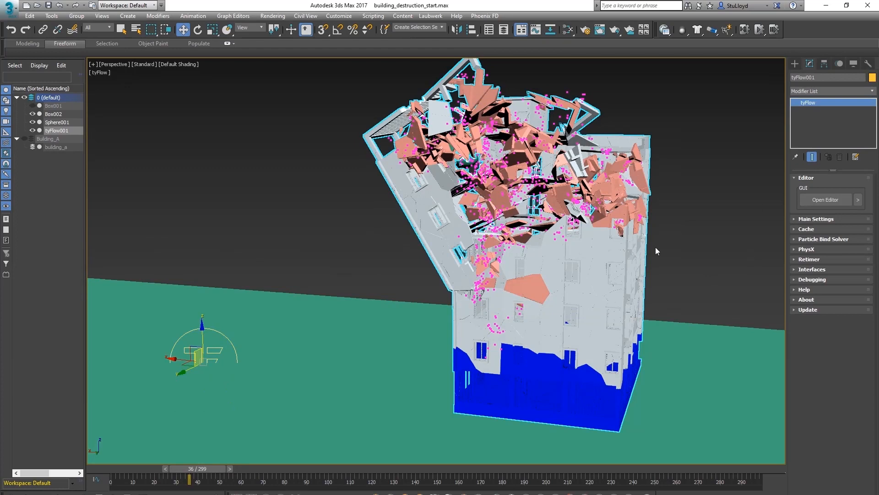
{"action": "key", "text": "Home"}
{"action": "left_click", "coordinate": [808, 200]}
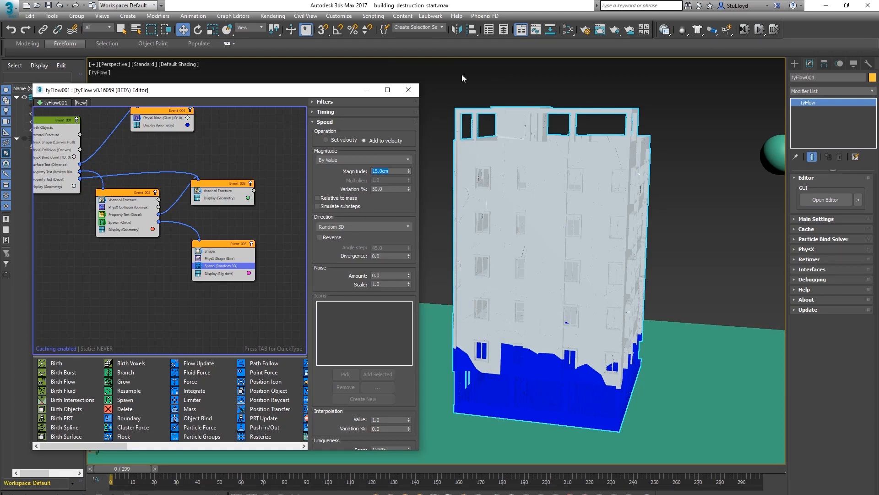
{"action": "left_click", "coordinate": [408, 89]}
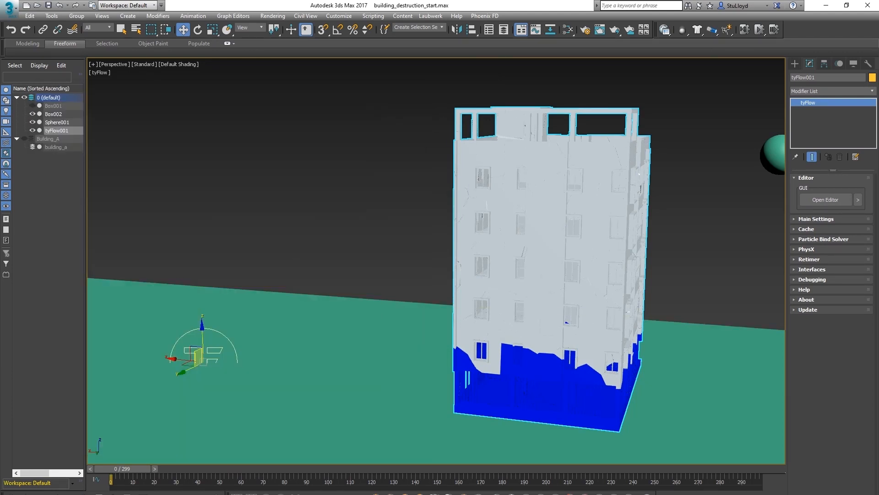
Scrub the timeline, zoom and orbit around the building to review the simulation
{"action": "left_click", "coordinate": [389, 265]}
{"action": "left_click_drag", "start_coordinate": [121, 468], "coordinate": [138, 449]}
{"action": "scroll", "coordinate": [183, 448], "scroll_direction": "up", "scroll_amount": 1}
{"action": "key", "text": "w"}
{"action": "middle_click_drag", "start_coordinate": [485, 249], "coordinate": [506, 270], "text": "alt"}
{"action": "left_click_drag", "start_coordinate": [147, 467], "coordinate": [111, 463]}
Reopen the editor, select the Shape operator in the spawned event and switch its mesh type to 3D
{"action": "left_click", "coordinate": [181, 343]}
{"action": "left_click", "coordinate": [816, 202]}
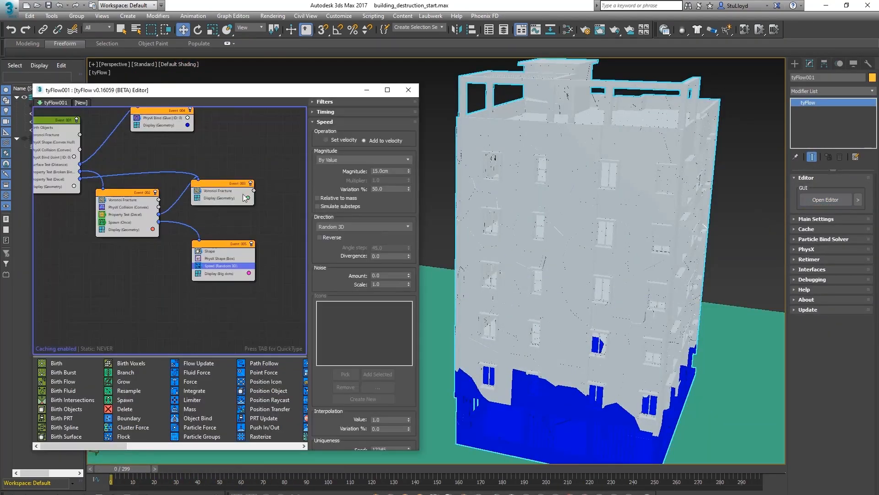
{"action": "left_click", "coordinate": [211, 252]}
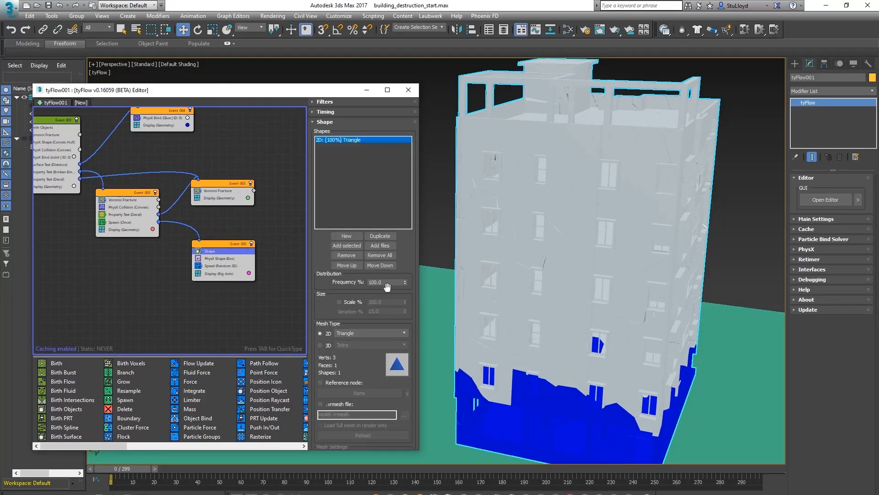
{"action": "left_click", "coordinate": [321, 345]}
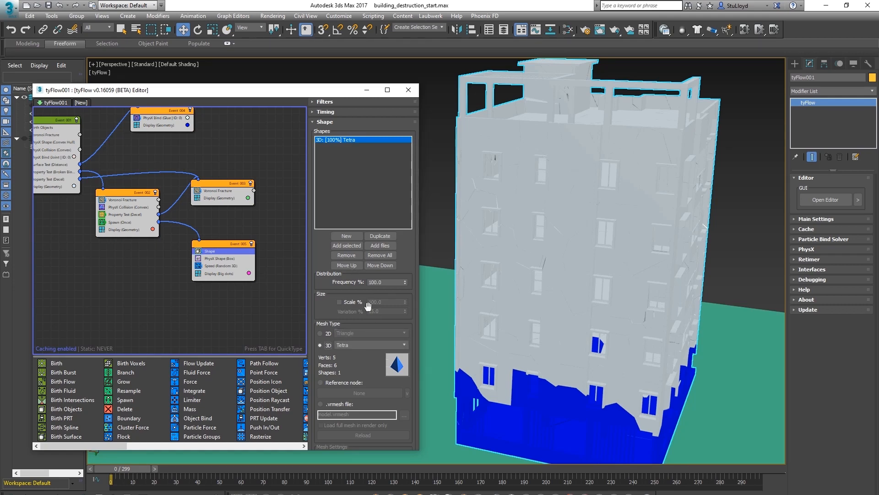
{"action": "scroll", "coordinate": [318, 291], "scroll_direction": "down", "scroll_amount": 5}
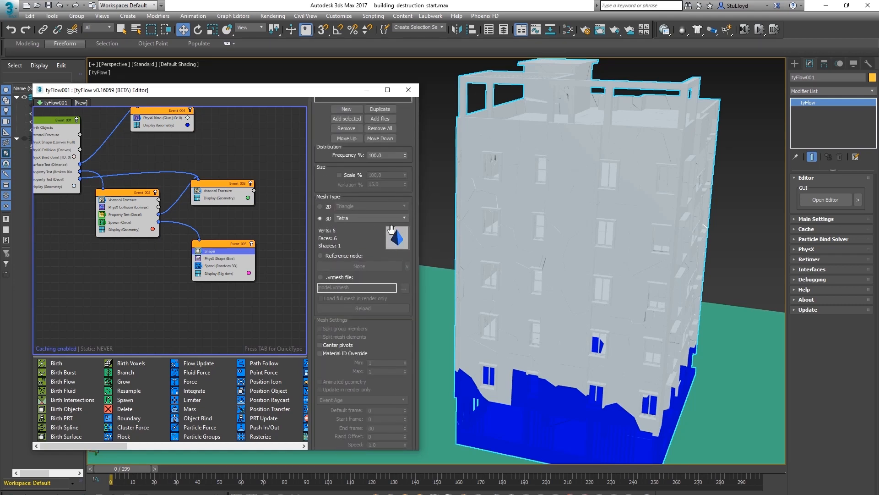
{"action": "left_click", "coordinate": [396, 219]}
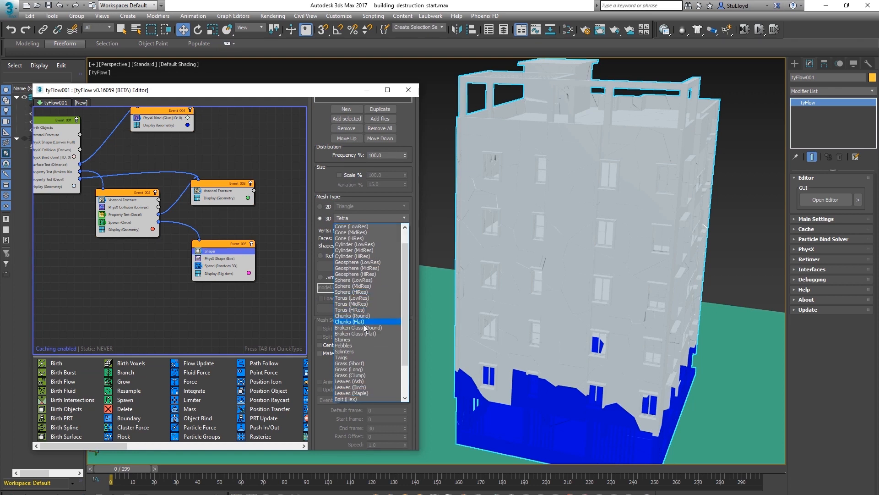
{"action": "left_click", "coordinate": [354, 322]}
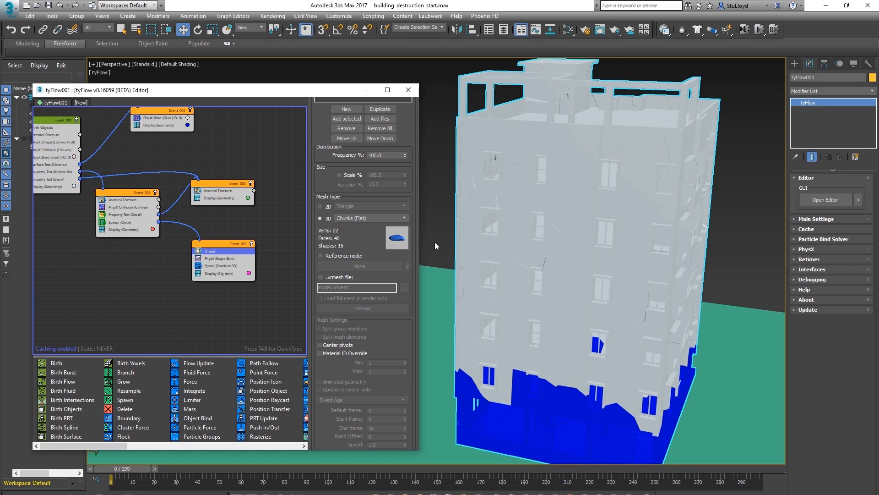
{"action": "left_click", "coordinate": [405, 217]}
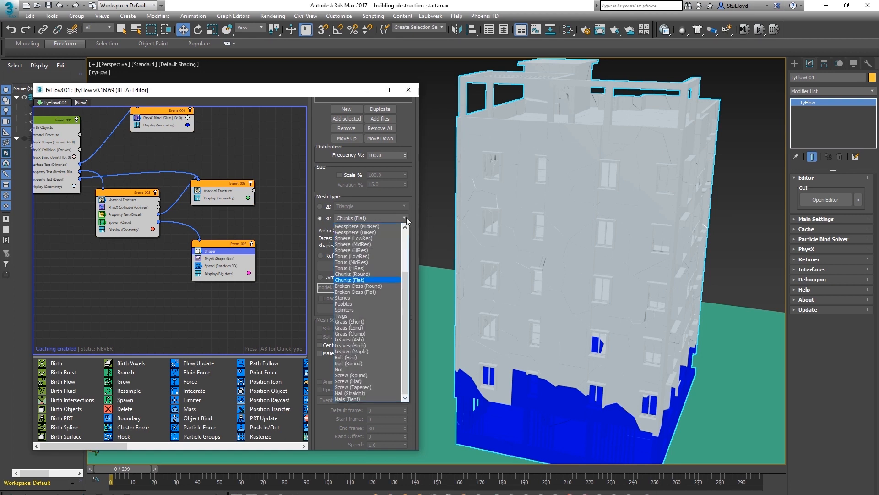
{"action": "left_click", "coordinate": [398, 228]}
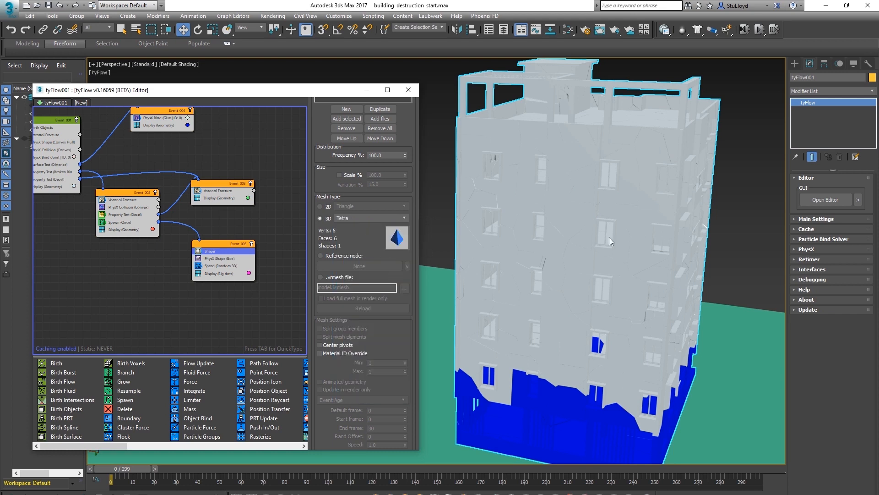
Enable the Shape operator's scale and set its variation to 50%
{"action": "left_click", "coordinate": [340, 175]}
{"action": "left_click", "coordinate": [372, 184]}
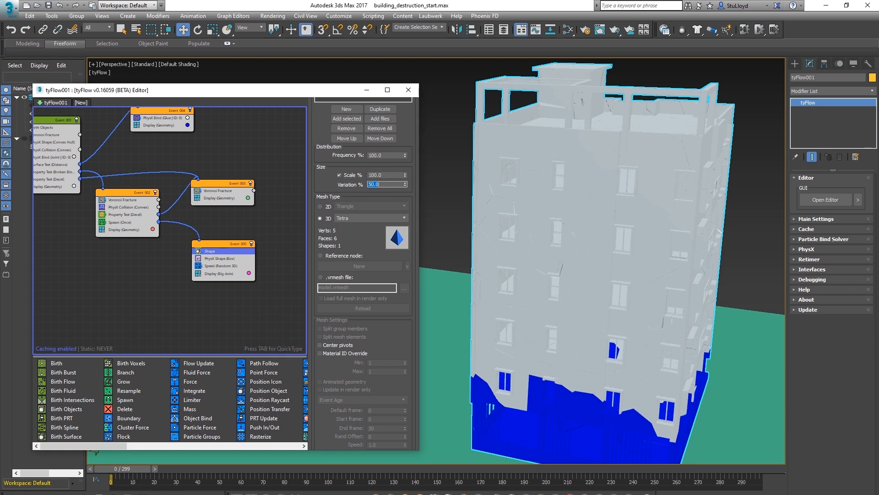
{"action": "middle_click_drag", "start_coordinate": [613, 242], "coordinate": [583, 221], "text": "alt"}
{"action": "left_click", "coordinate": [163, 469]}
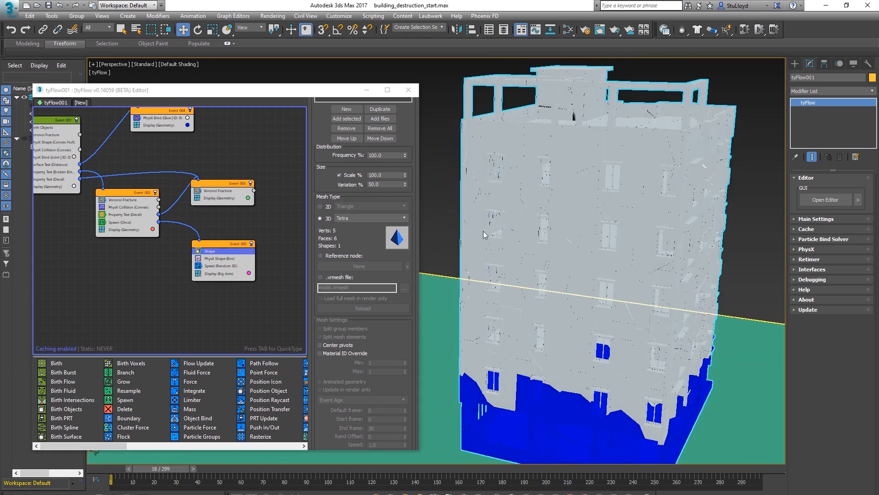
Set the spawned event's Display operator type to Geometry
{"action": "left_click", "coordinate": [220, 274]}
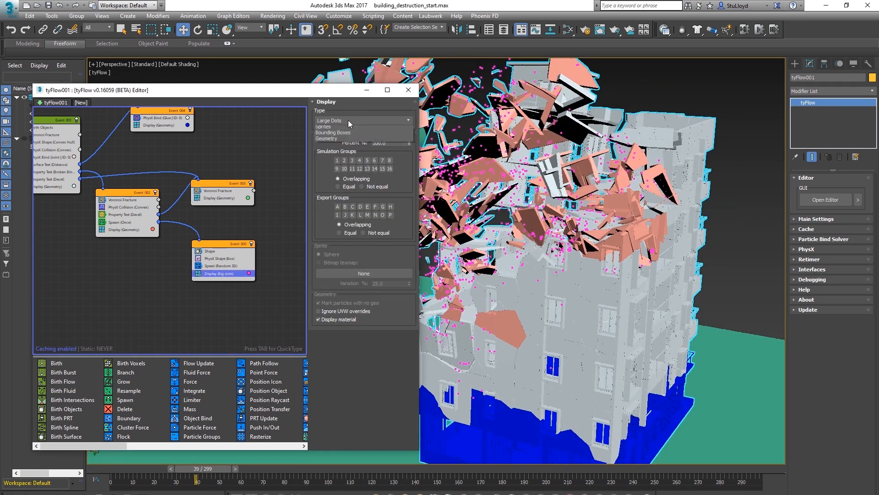
{"action": "left_click", "coordinate": [348, 120]}
{"action": "left_click", "coordinate": [343, 152]}
{"action": "scroll", "coordinate": [539, 209], "scroll_direction": "up", "scroll_amount": 5}
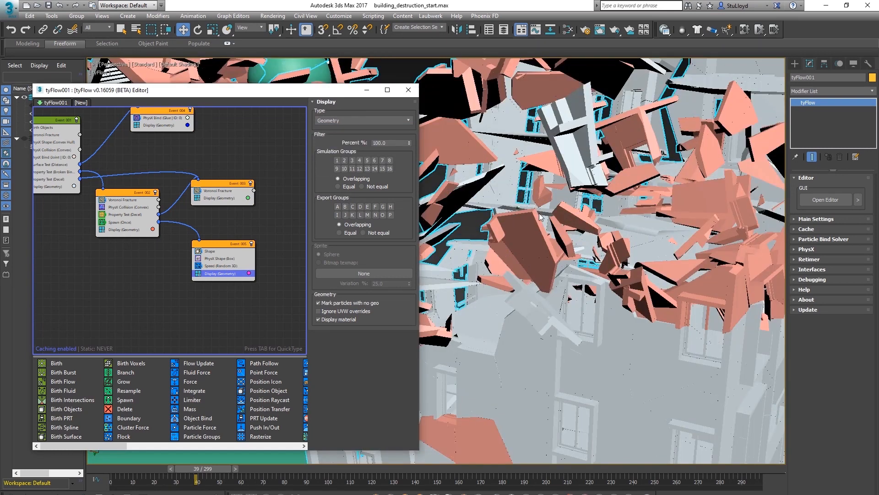
{"action": "scroll", "coordinate": [557, 199], "scroll_direction": "up", "scroll_amount": 3}
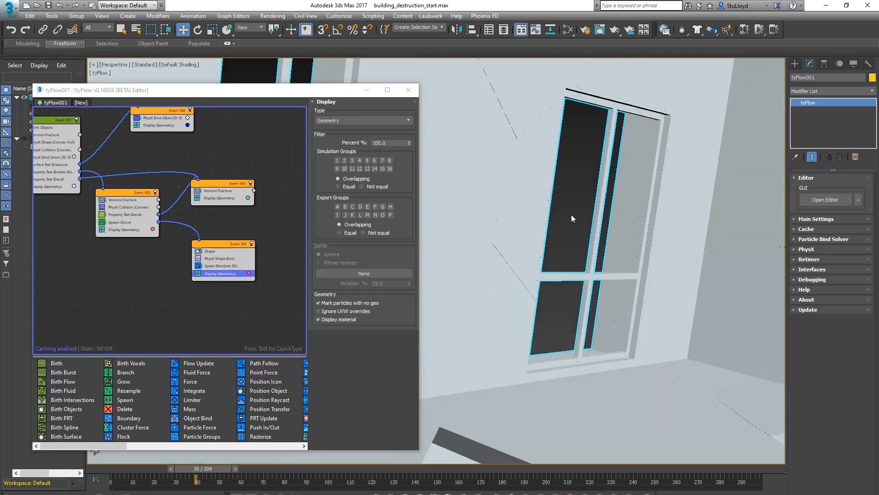
{"action": "key", "text": "z"}
{"action": "scroll", "coordinate": [582, 230], "scroll_direction": "up", "scroll_amount": 3}
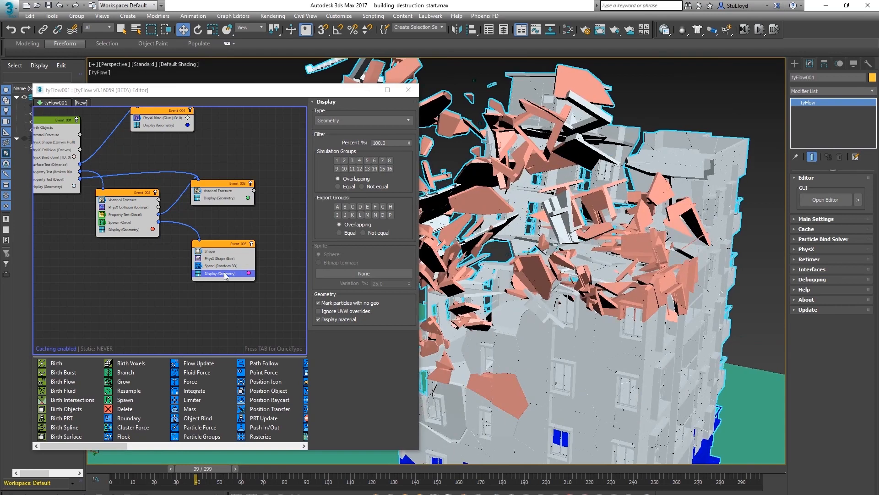
Set the Shape operator's scale to 1000%
{"action": "left_click", "coordinate": [210, 251]}
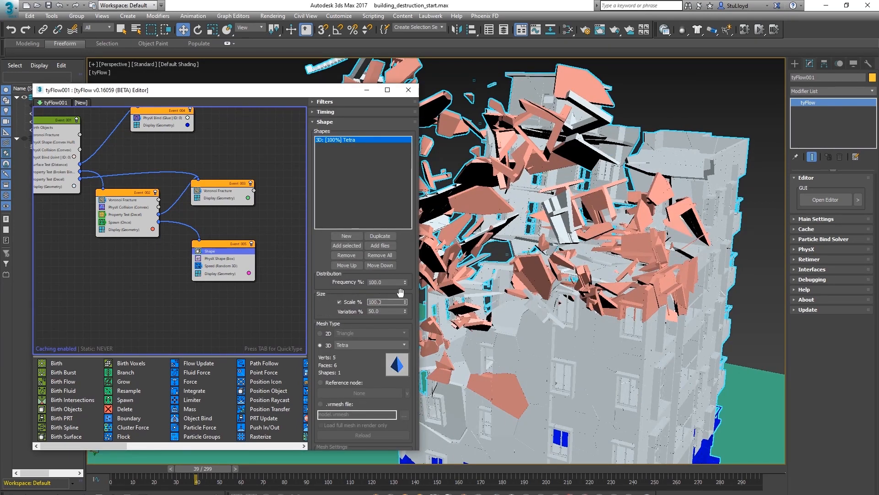
{"action": "middle_click", "coordinate": [484, 278]}
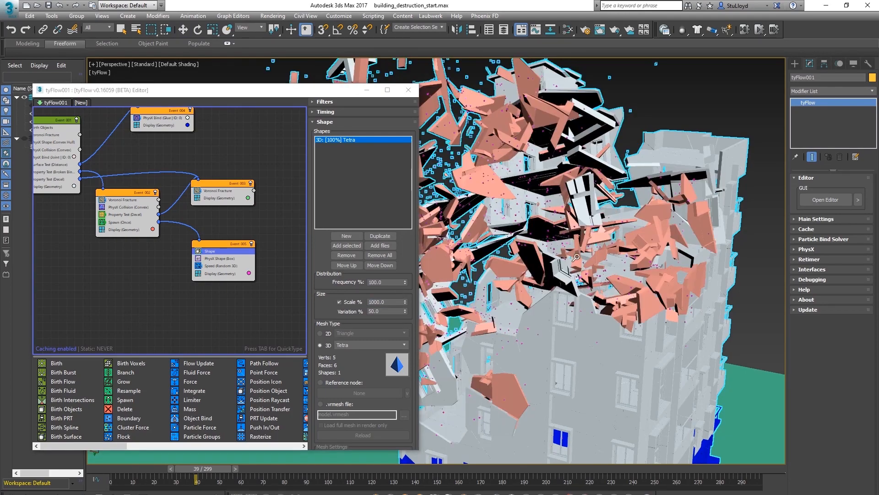
{"action": "scroll", "coordinate": [565, 231], "scroll_direction": "up", "scroll_amount": 5}
{"action": "scroll", "coordinate": [565, 231], "scroll_direction": "down", "scroll_amount": 5}
{"action": "scroll", "coordinate": [567, 232], "scroll_direction": "up", "scroll_amount": 5}
{"action": "middle_click_drag", "start_coordinate": [572, 232], "coordinate": [573, 234], "text": "ctrl+alt"}
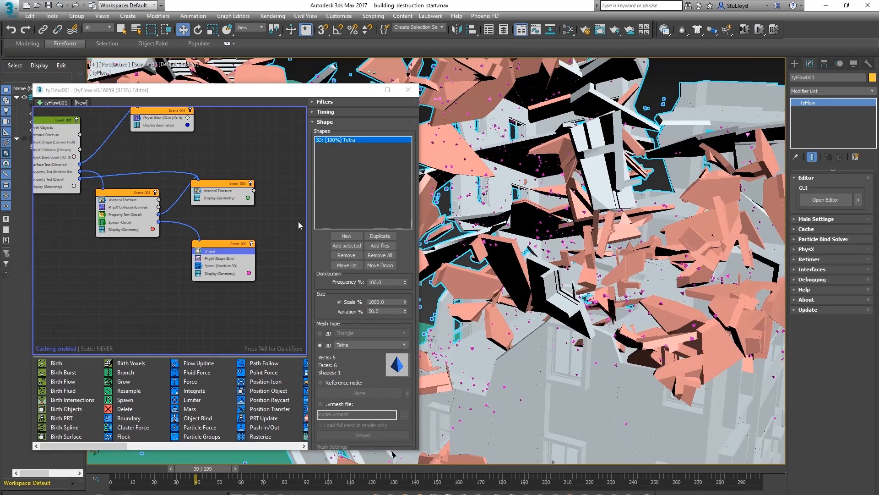
Enable Display Hull on the spawned event's PhysX Shape operator
{"action": "left_click", "coordinate": [212, 259]}
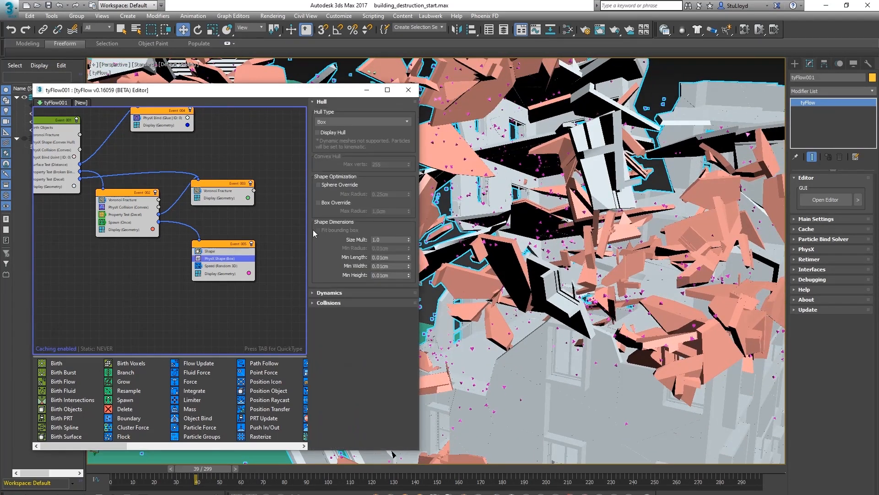
{"action": "left_click", "coordinate": [317, 132]}
{"action": "middle_click_drag", "start_coordinate": [543, 251], "coordinate": [545, 240], "text": "ctrl+alt"}
{"action": "middle_click_drag", "start_coordinate": [601, 214], "coordinate": [600, 210]}
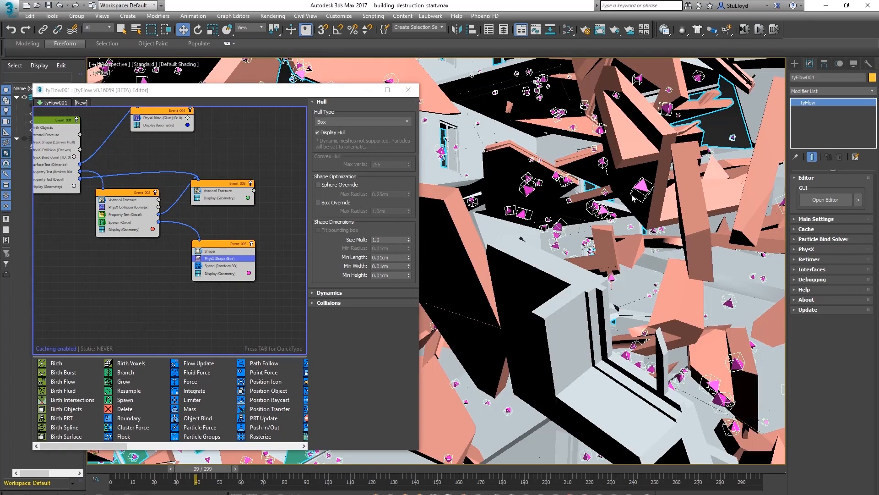
{"action": "scroll", "coordinate": [601, 244], "scroll_direction": "down", "scroll_amount": 10}
{"action": "middle_click_drag", "start_coordinate": [601, 244], "coordinate": [609, 269], "text": "alt"}
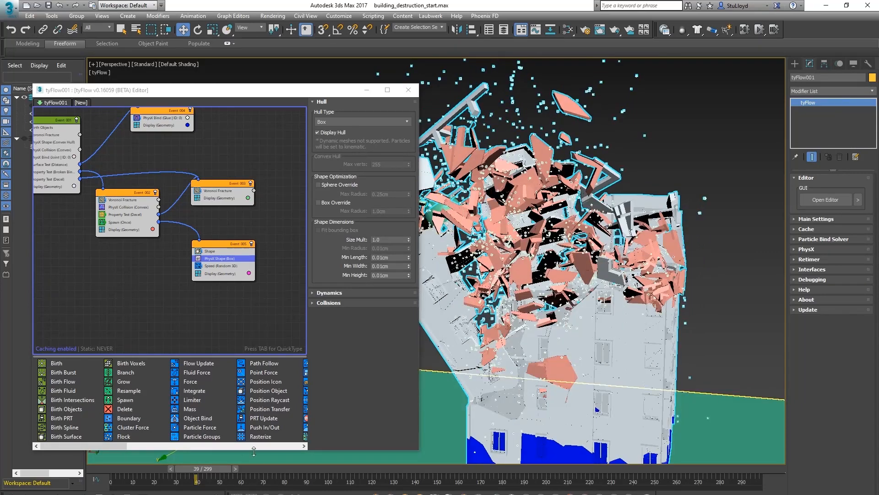
Scrub the timeline and zoom into the impact area to inspect the debris hulls
{"action": "left_click_drag", "start_coordinate": [215, 469], "coordinate": [183, 468]}
{"action": "scroll", "coordinate": [600, 321], "scroll_direction": "up", "scroll_amount": 3}
{"action": "scroll", "coordinate": [614, 265], "scroll_direction": "up", "scroll_amount": 5}
{"action": "scroll", "coordinate": [616, 266], "scroll_direction": "down", "scroll_amount": 5}
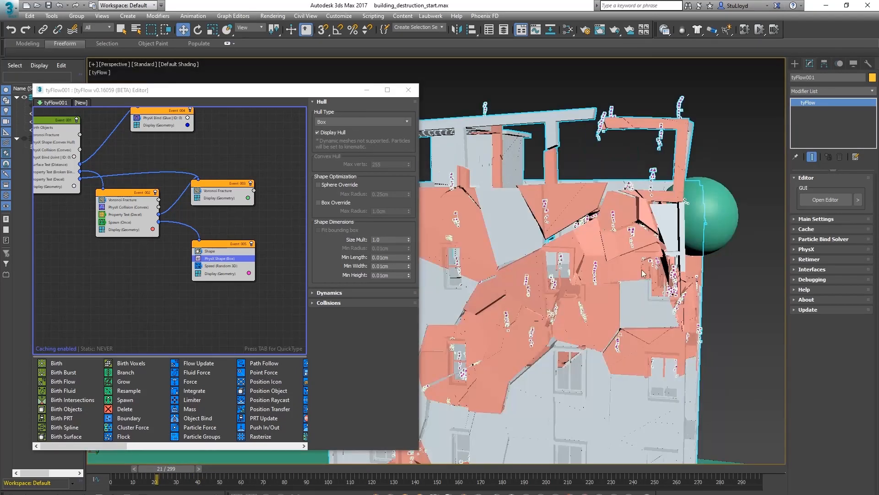
{"action": "middle_click_drag", "start_coordinate": [643, 273], "coordinate": [656, 250], "text": "alt"}
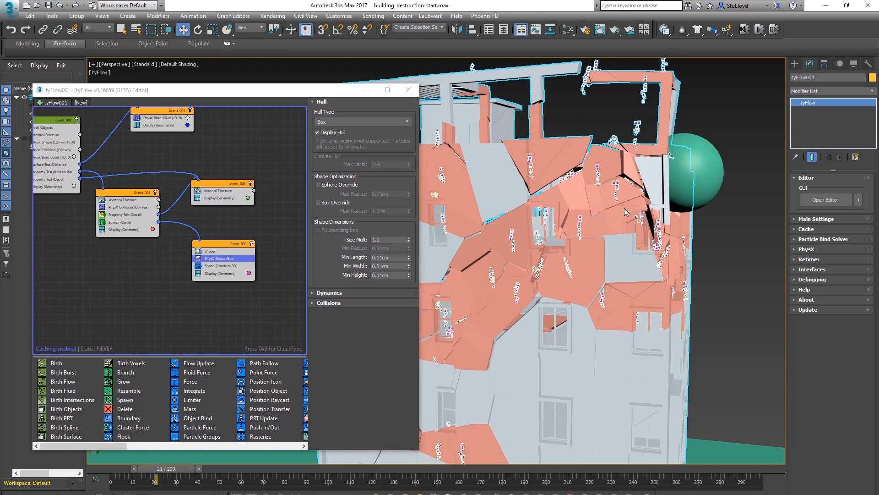
{"action": "middle_click_drag", "start_coordinate": [569, 216], "coordinate": [574, 212]}
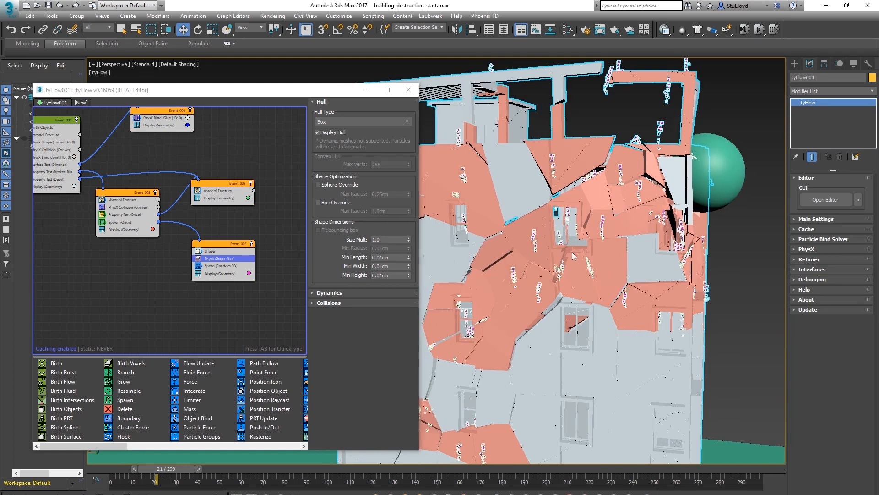
{"action": "middle_click_drag", "start_coordinate": [589, 249], "coordinate": [585, 242]}
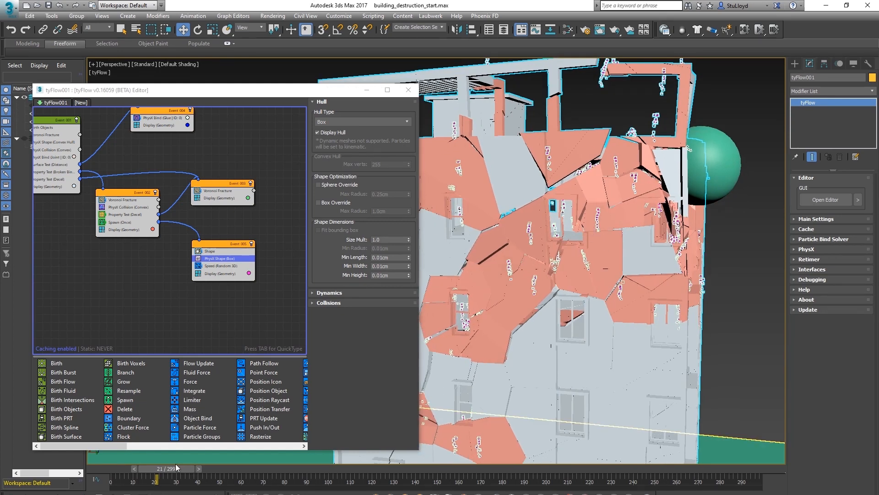
{"action": "left_click_drag", "start_coordinate": [176, 464], "coordinate": [76, 469]}
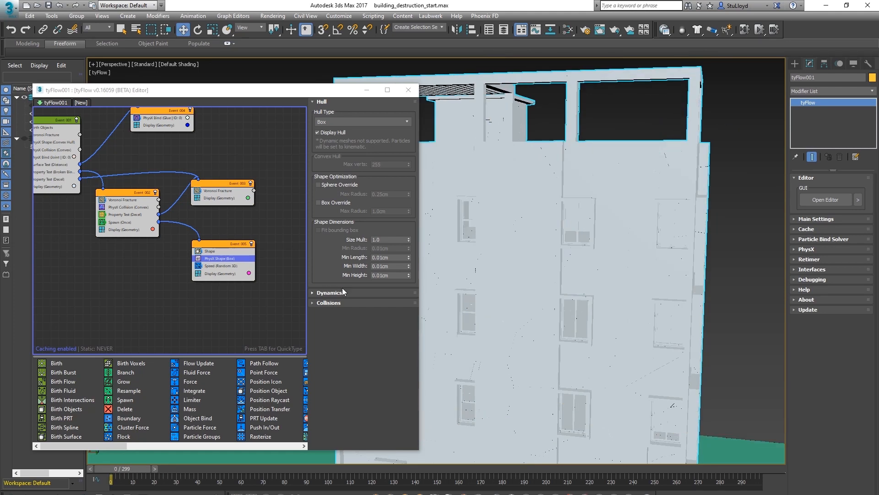
{"action": "left_click", "coordinate": [325, 302]}
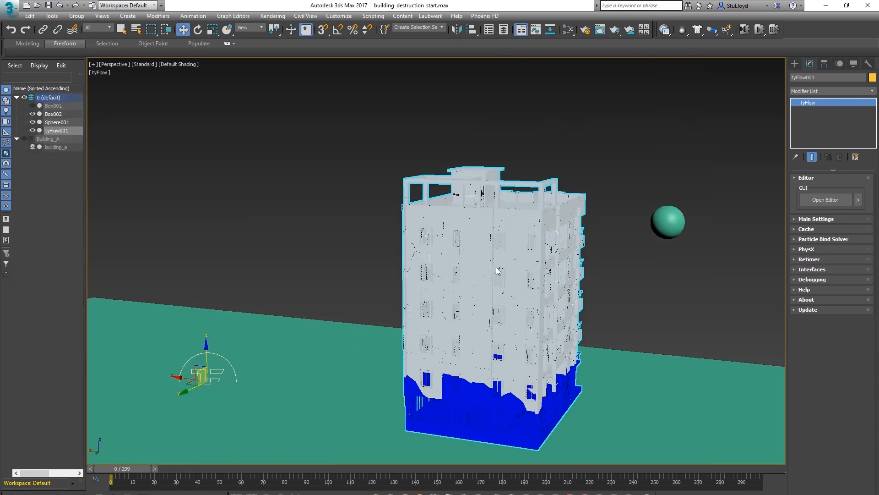
{"action": "middle_click_drag", "start_coordinate": [466, 301], "coordinate": [458, 301]}
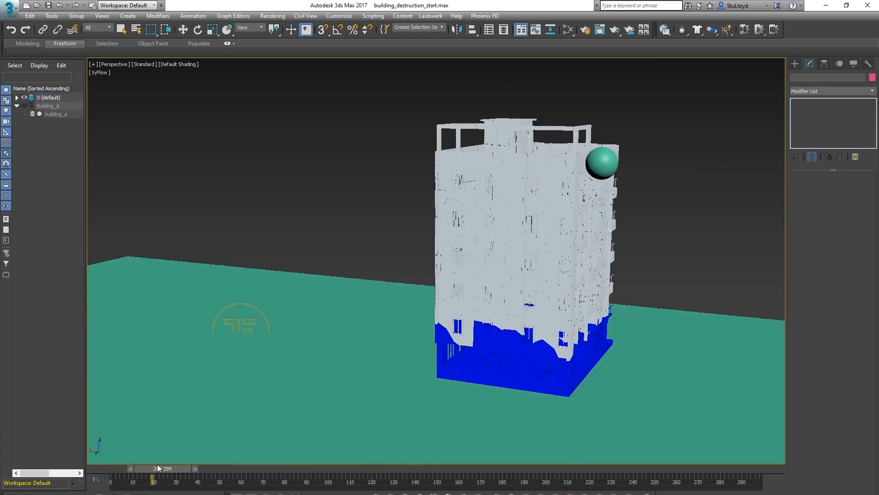
Play through the simulation and orbit around the collapsing building to review the debris and spawned particles
{"action": "mouse_move", "coordinate": [158, 467]}
{"action": "left_mouse_down"}
{"action": "mouse_move", "coordinate": [292, 454]}
{"action": "mouse_move", "coordinate": [129, 458]}
{"action": "mouse_move", "coordinate": [293, 452]}
{"action": "mouse_move", "coordinate": [119, 460]}
{"action": "mouse_move", "coordinate": [238, 453]}
{"action": "mouse_move", "coordinate": [133, 462]}
{"action": "mouse_move", "coordinate": [159, 457]}
{"action": "left_mouse_up"}
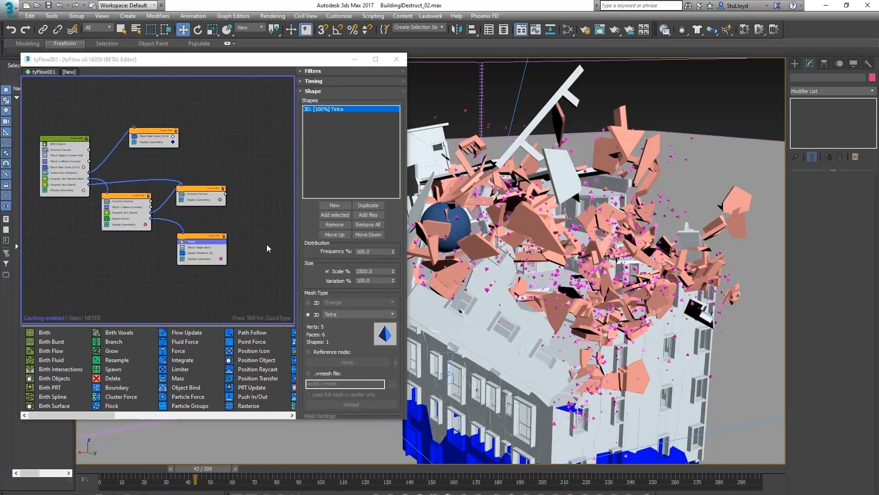
{"action": "left_click_drag", "start_coordinate": [198, 241], "coordinate": [201, 238]}
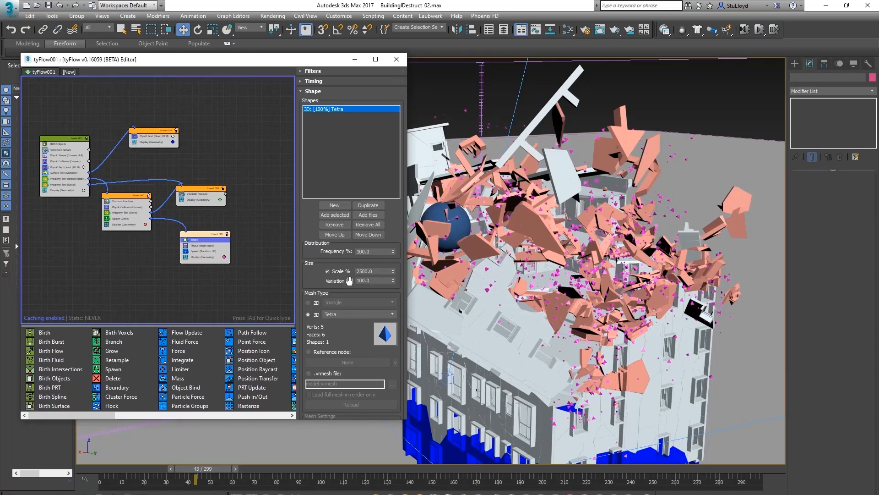
{"action": "scroll", "coordinate": [553, 295], "scroll_direction": "up", "scroll_amount": 3}
{"action": "middle_click_drag", "start_coordinate": [554, 295], "coordinate": [604, 299], "text": "alt"}
{"action": "left_click_drag", "start_coordinate": [200, 468], "coordinate": [226, 468]}
{"action": "middle_click_drag", "start_coordinate": [594, 267], "coordinate": [524, 254], "text": "alt"}
{"action": "left_click_drag", "start_coordinate": [246, 469], "coordinate": [352, 470]}
{"action": "middle_click_drag", "start_coordinate": [555, 340], "coordinate": [550, 316]}
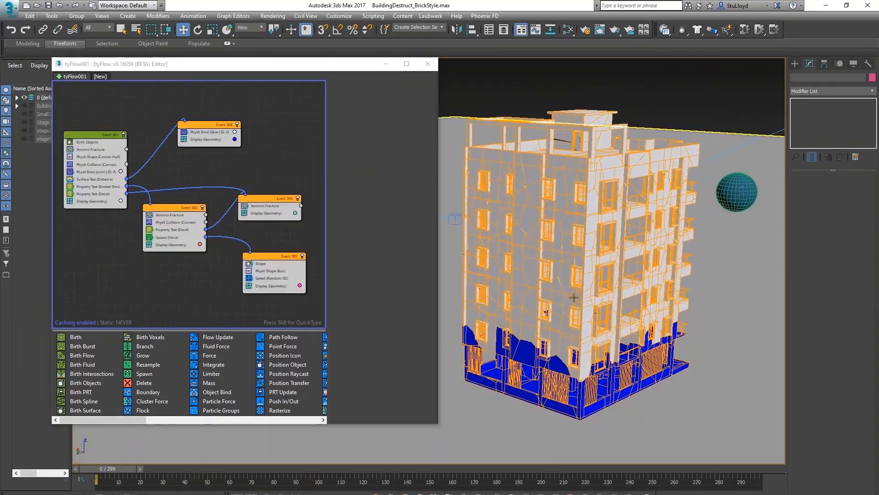
{"action": "middle_click_drag", "start_coordinate": [544, 207], "coordinate": [579, 237], "text": "alt"}
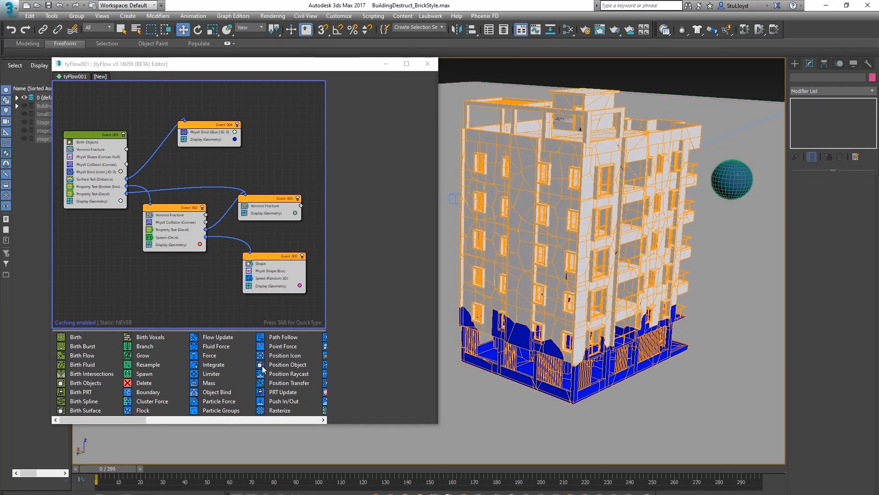
Disable the birth event's Voronoi Fracture operator and add a Brick Fracture operator beneath it
{"action": "left_click_drag", "start_coordinate": [94, 421], "coordinate": [227, 422]}
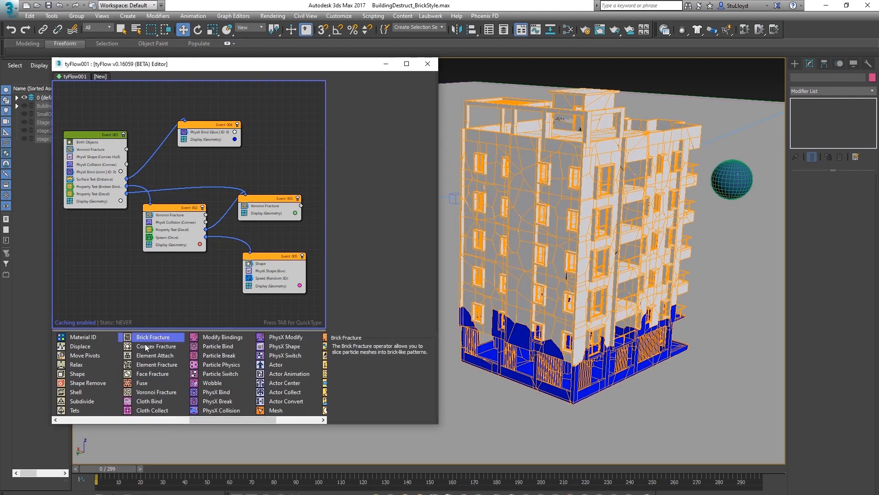
{"action": "left_click", "coordinate": [70, 150]}
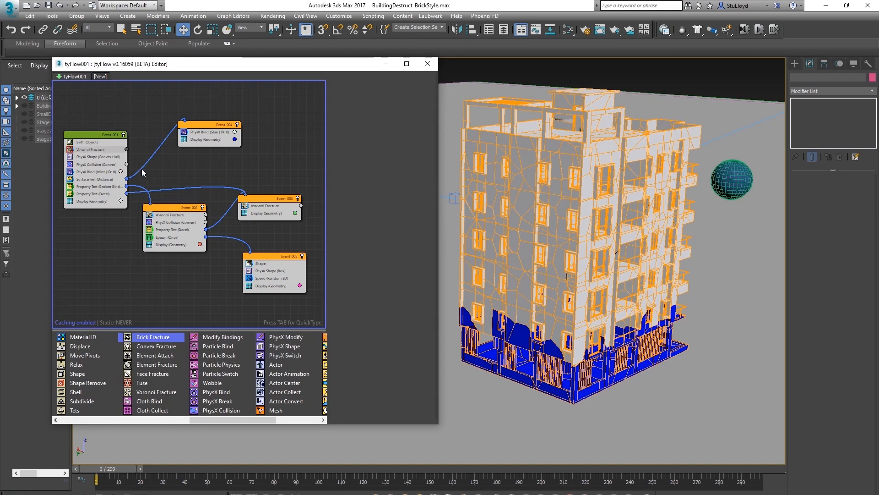
{"action": "left_click_drag", "start_coordinate": [152, 339], "coordinate": [146, 337]}
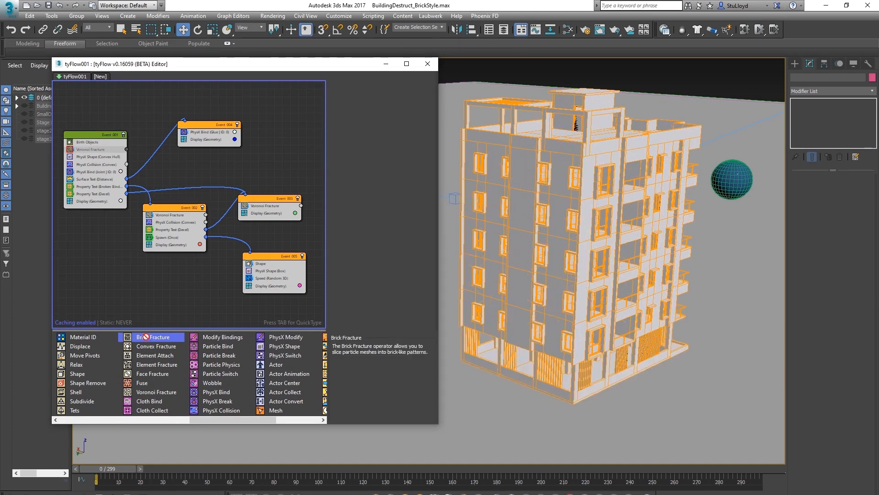
{"action": "left_click_drag", "start_coordinate": [86, 155], "coordinate": [87, 155]}
Set the bricks to 40 cm length, 160 cm width and 40 cm height, and enable the brick fracture
{"action": "scroll", "coordinate": [649, 148], "scroll_direction": "up", "scroll_amount": 5}
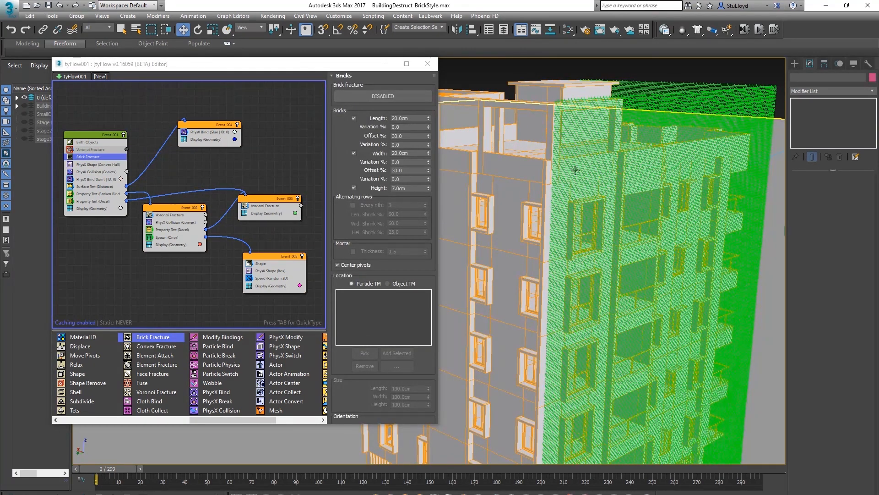
{"action": "left_click_drag", "start_coordinate": [410, 119], "coordinate": [353, 117]}
{"action": "type", "text": "40"}
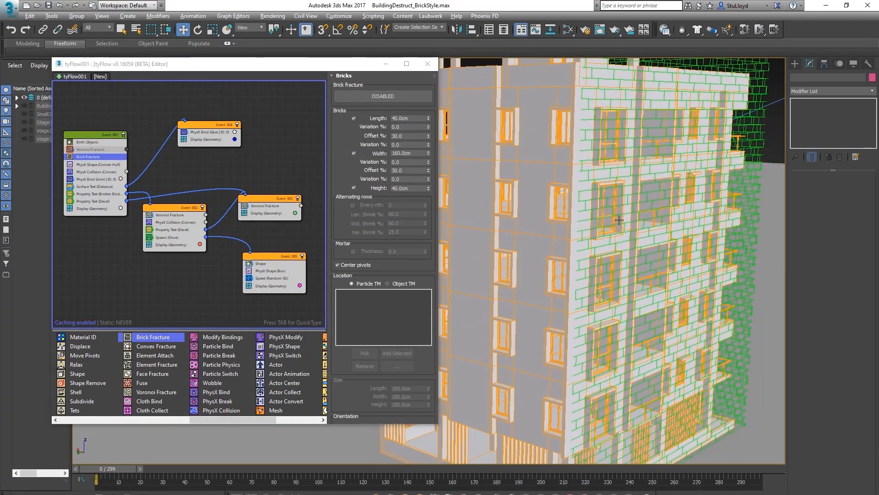
{"action": "middle_click_drag", "start_coordinate": [618, 220], "coordinate": [589, 223], "text": "alt"}
{"action": "scroll", "coordinate": [591, 243], "scroll_direction": "down", "scroll_amount": 8}
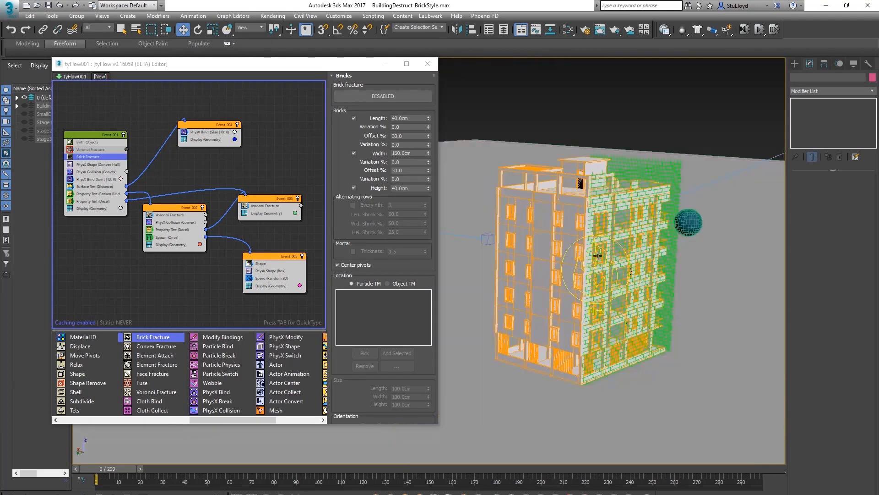
{"action": "left_click", "coordinate": [375, 97]}
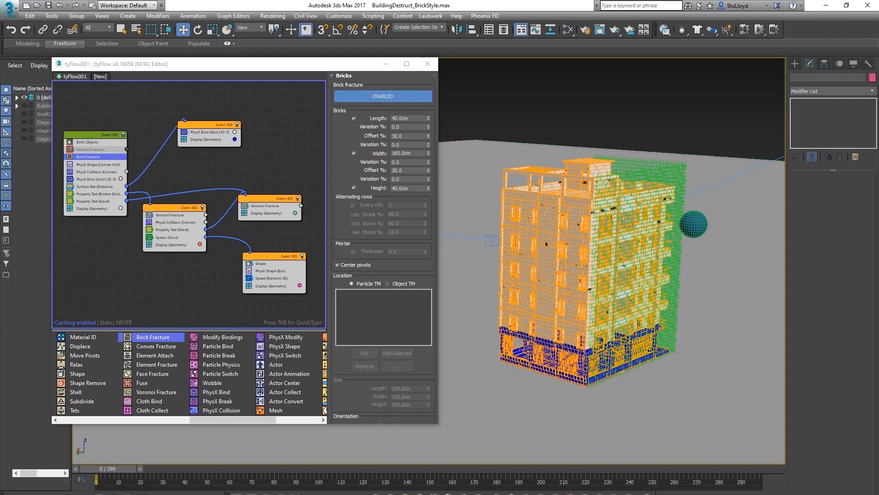
{"action": "scroll", "coordinate": [582, 271], "scroll_direction": "up", "scroll_amount": 5}
{"action": "scroll", "coordinate": [588, 269], "scroll_direction": "up", "scroll_amount": 4}
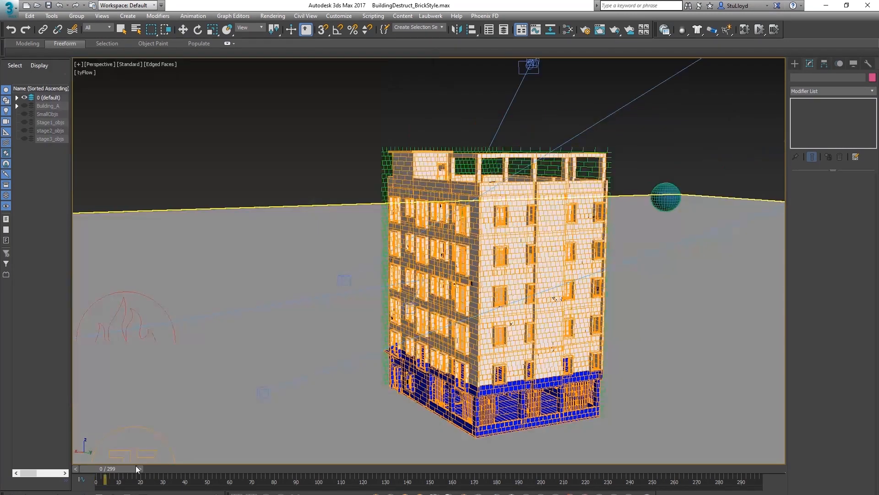
Scrub the timeline with edged faces shown to preview the brick-fractured building being hit
{"action": "left_click_drag", "start_coordinate": [135, 465], "coordinate": [223, 461]}
{"action": "key", "text": "w"}
{"action": "mouse_move", "coordinate": [378, 213]}
{"action": "middle_mouse_down"}
{"action": "mouse_move", "coordinate": [425, 248]}
{"action": "mouse_move", "coordinate": [371, 263]}
{"action": "mouse_move", "coordinate": [341, 231]}
{"action": "mouse_move", "coordinate": [470, 295]}
{"action": "middle_mouse_up"}
{"action": "key", "text": "F4"}
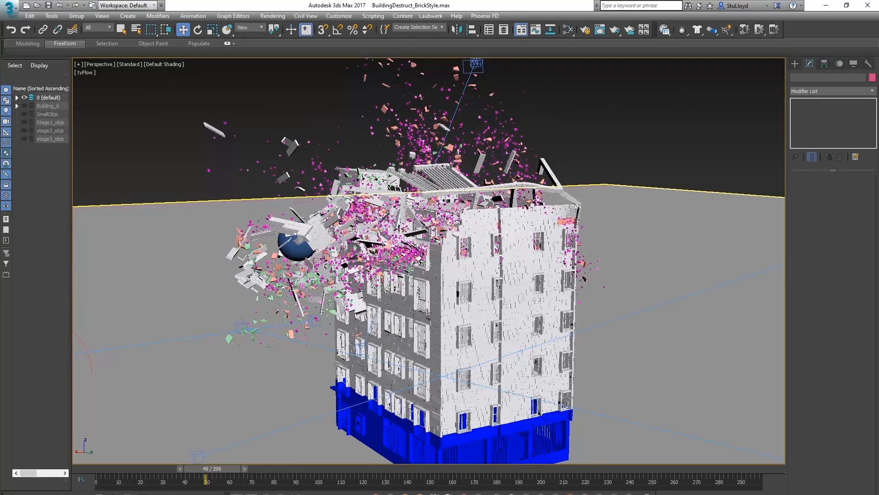
{"action": "middle_click_drag", "start_coordinate": [450, 254], "coordinate": [476, 259], "text": "alt"}
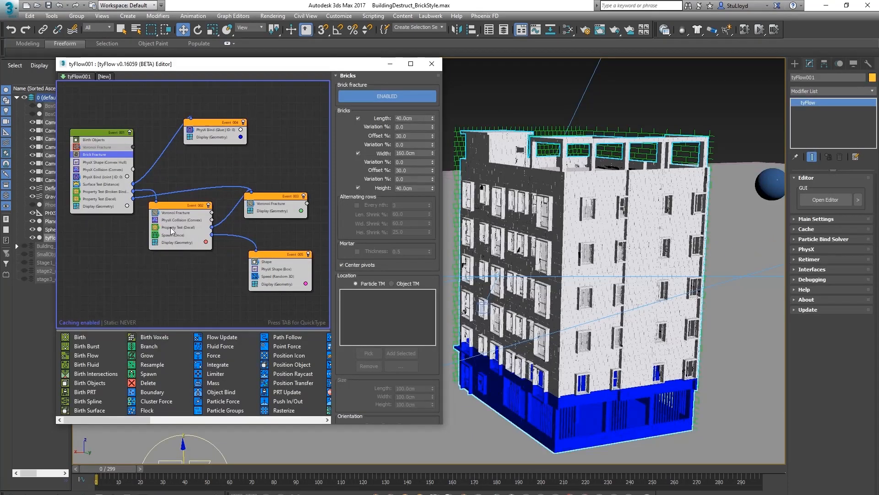
Disable the debris-spawning event and the Spawn operator in the refracture event
{"action": "left_click", "coordinate": [308, 254]}
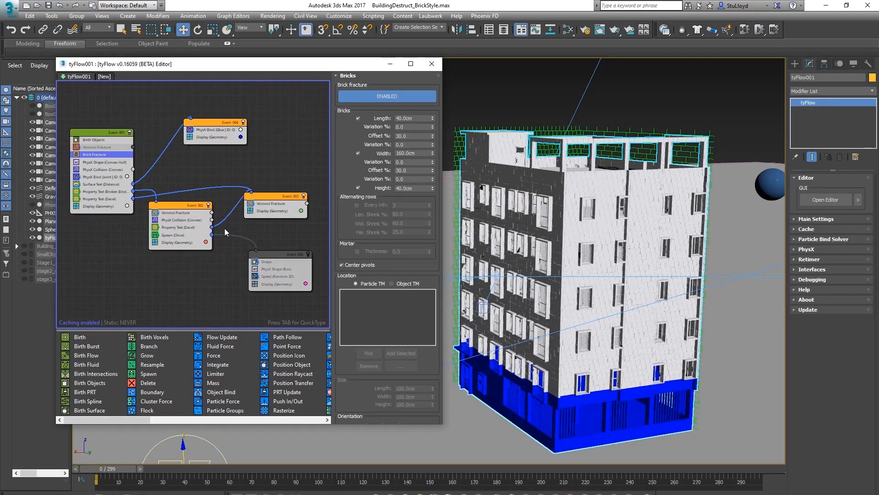
{"action": "left_click", "coordinate": [155, 235]}
{"action": "middle_click_drag", "start_coordinate": [230, 246], "coordinate": [242, 248]}
{"action": "middle_click_drag", "start_coordinate": [209, 186], "coordinate": [213, 189]}
{"action": "middle_click_drag", "start_coordinate": [590, 224], "coordinate": [603, 225]}
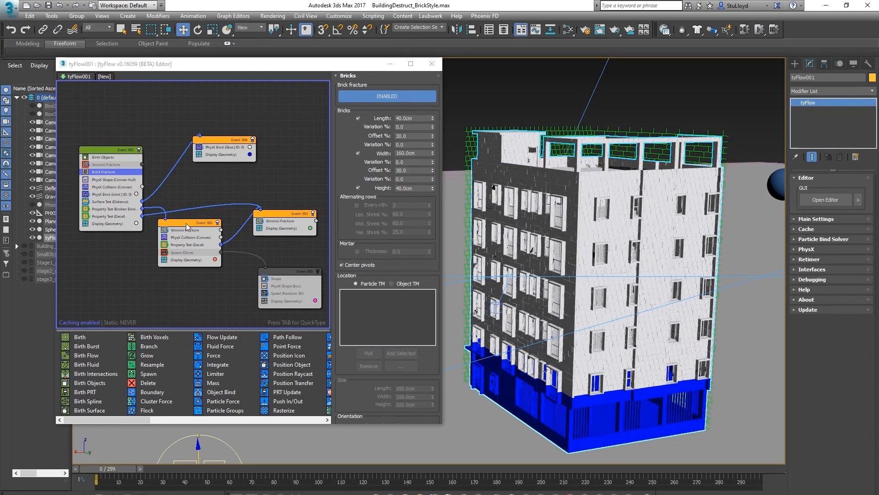
Disable the refracture event's Voronoi Fracture operator and the secondary Voronoi Fracture event
{"action": "left_click_drag", "start_coordinate": [187, 226], "coordinate": [188, 227]}
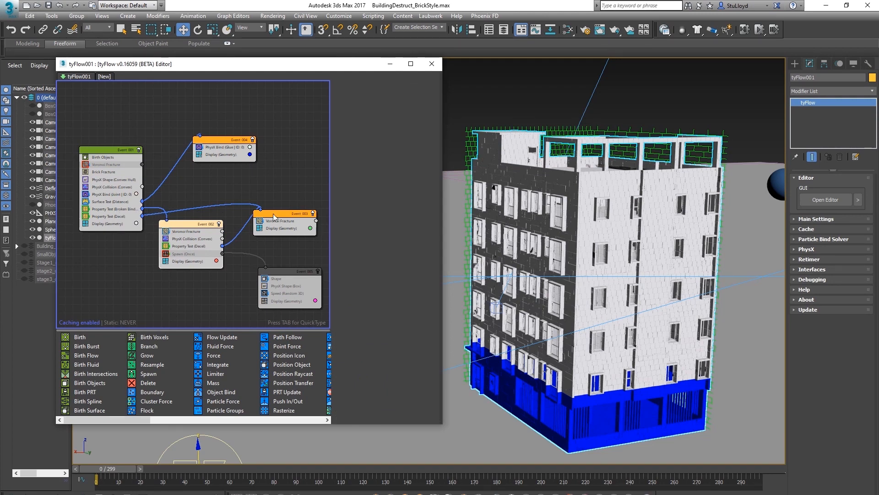
{"action": "left_click_drag", "start_coordinate": [192, 227], "coordinate": [192, 231]}
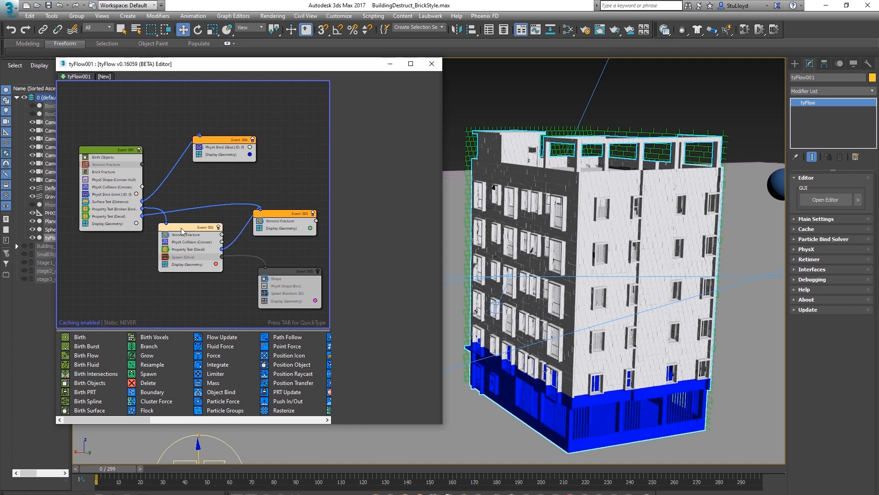
{"action": "left_click_drag", "start_coordinate": [189, 229], "coordinate": [191, 231]}
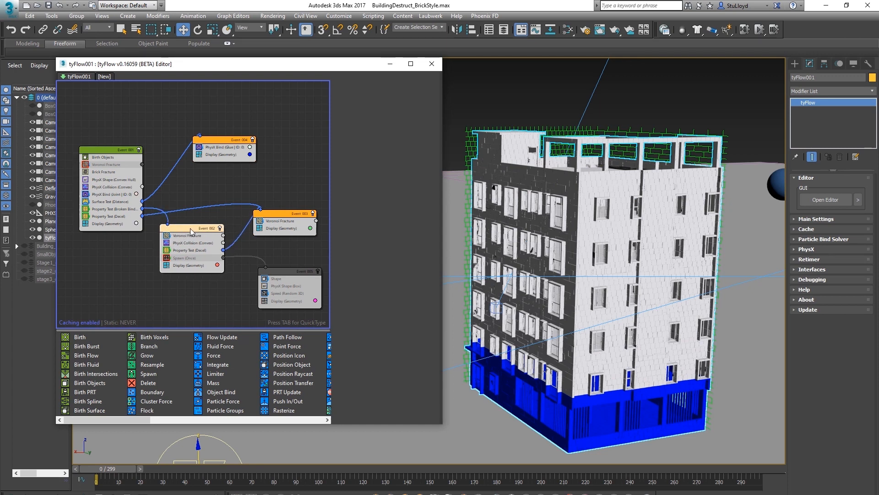
{"action": "left_click", "coordinate": [167, 235]}
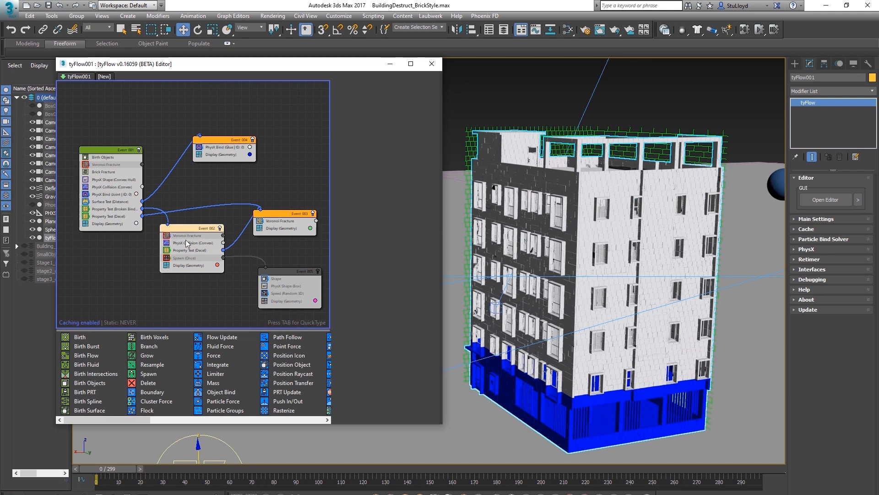
{"action": "left_click_drag", "start_coordinate": [187, 228], "coordinate": [188, 230]}
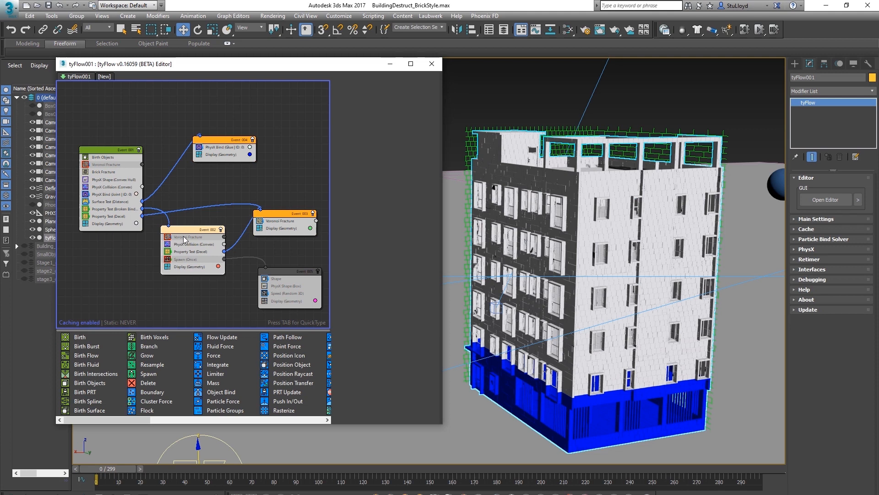
{"action": "middle_click_drag", "start_coordinate": [196, 238], "coordinate": [195, 232]}
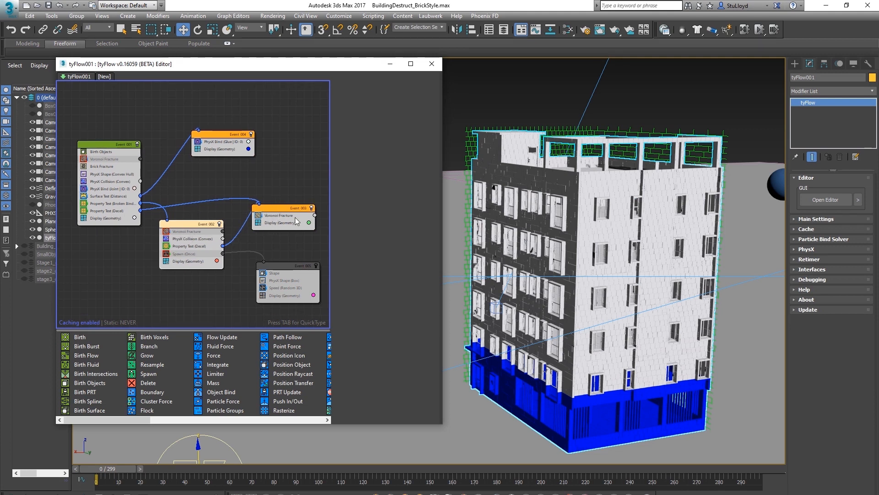
{"action": "left_click_drag", "start_coordinate": [282, 208], "coordinate": [279, 209]}
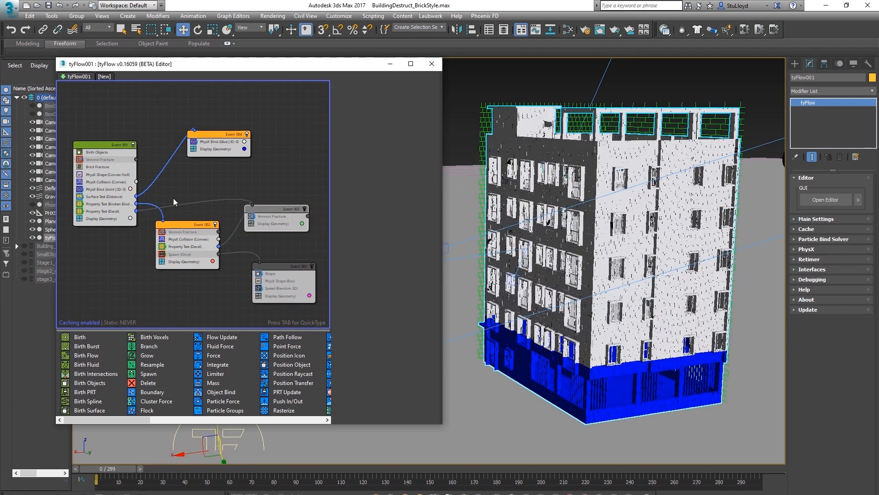
Close the editor and scrub the timeline to review the brick-style destruction from several angles
{"action": "left_click", "coordinate": [432, 64]}
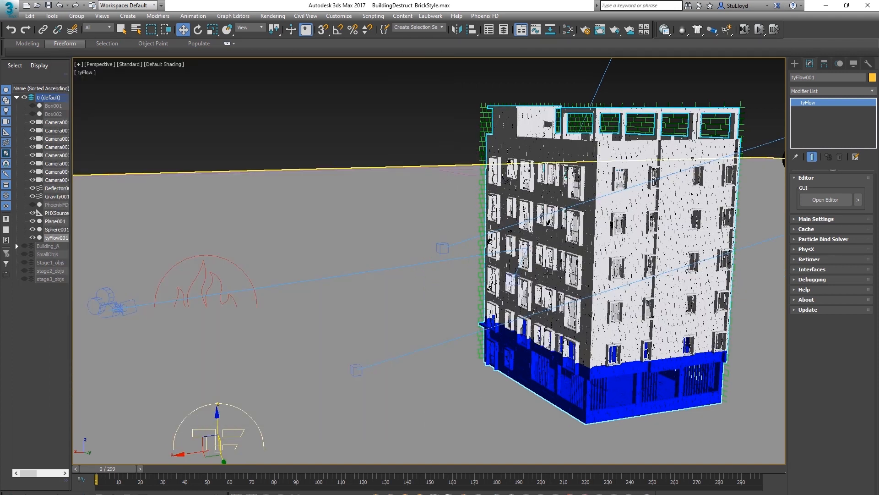
{"action": "left_click_drag", "start_coordinate": [108, 468], "coordinate": [208, 467]}
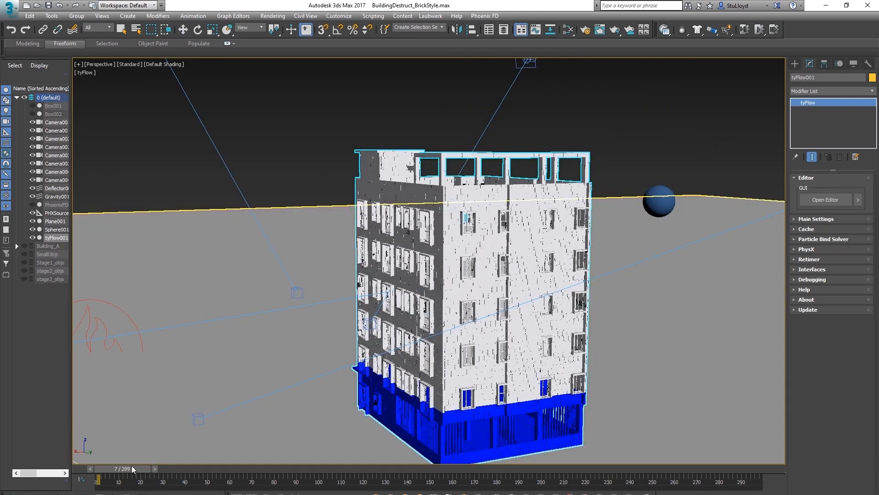
{"action": "middle_click_drag", "start_coordinate": [373, 300], "coordinate": [254, 305], "text": "alt"}
{"action": "middle_click_drag", "start_coordinate": [478, 317], "coordinate": [401, 311], "text": "alt"}
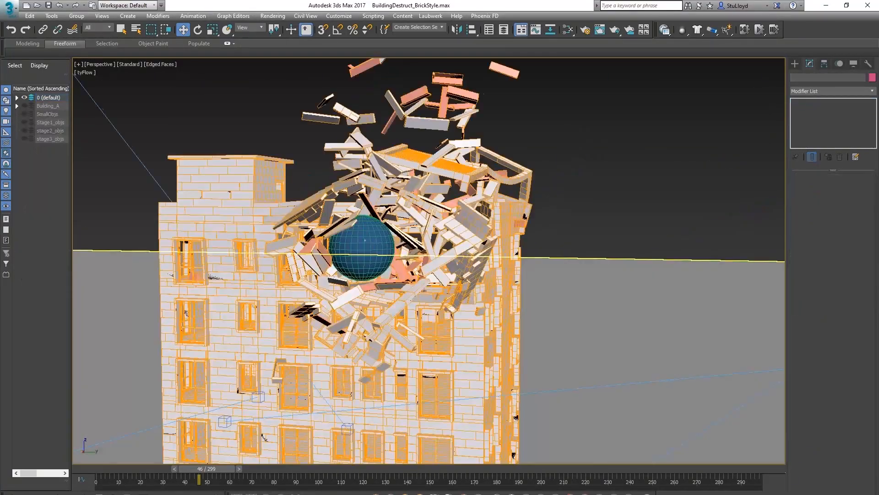
{"action": "middle_click_drag", "start_coordinate": [458, 257], "coordinate": [535, 311], "text": "alt"}
{"action": "scroll", "coordinate": [491, 272], "scroll_direction": "up", "scroll_amount": 5}
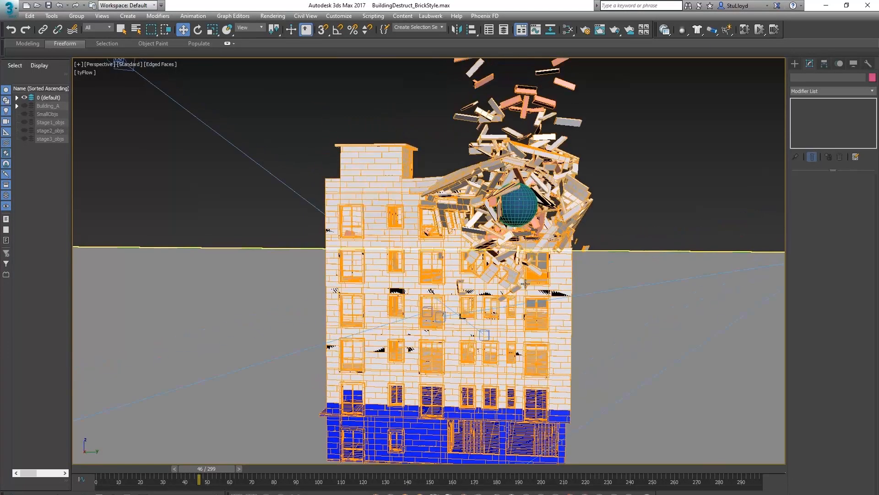
{"action": "key", "text": "Home"}
{"action": "middle_click_drag", "start_coordinate": [496, 195], "coordinate": [481, 157], "text": "alt"}
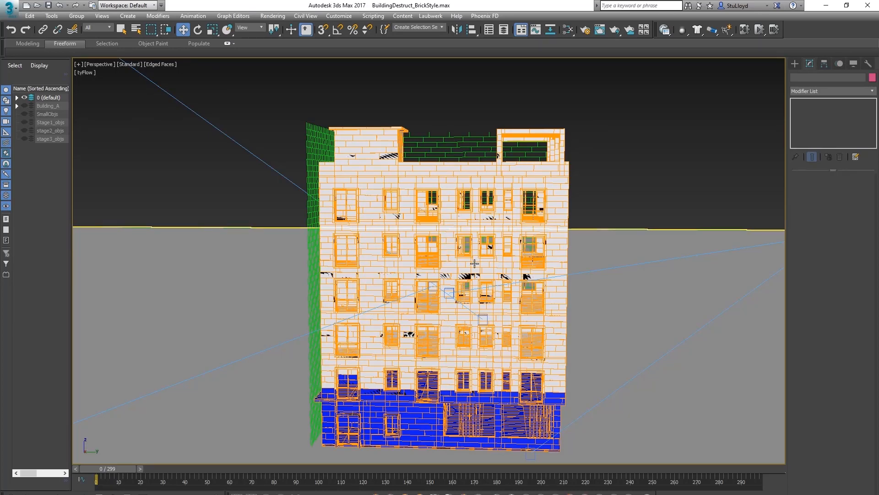
{"action": "middle_click_drag", "start_coordinate": [628, 229], "coordinate": [526, 255], "text": "alt"}
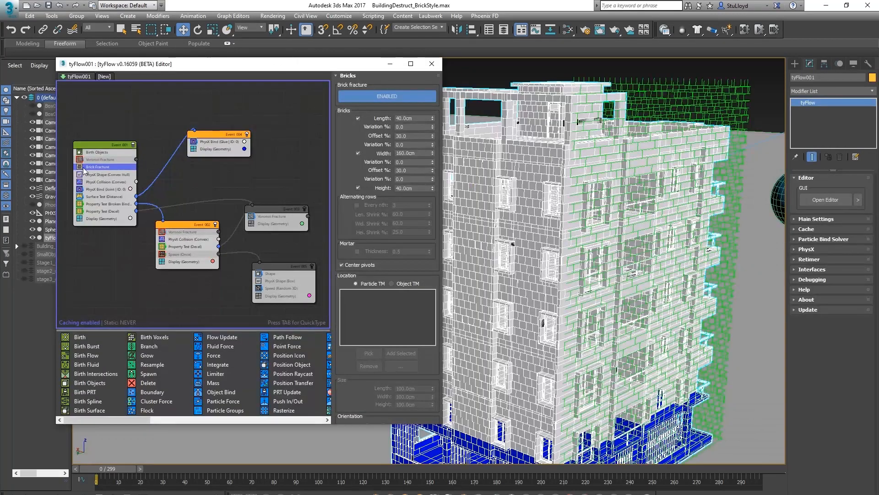
Create a Point helper beside the building with Box display enabled and a large size
{"action": "scroll", "coordinate": [589, 247], "scroll_direction": "up", "scroll_amount": 3}
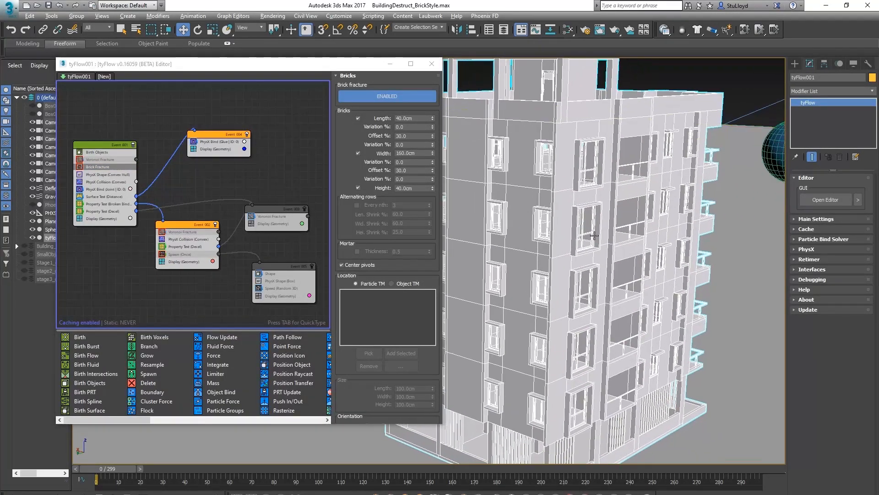
{"action": "middle_click_drag", "start_coordinate": [589, 257], "coordinate": [589, 235]}
{"action": "scroll", "coordinate": [590, 235], "scroll_direction": "down", "scroll_amount": 3}
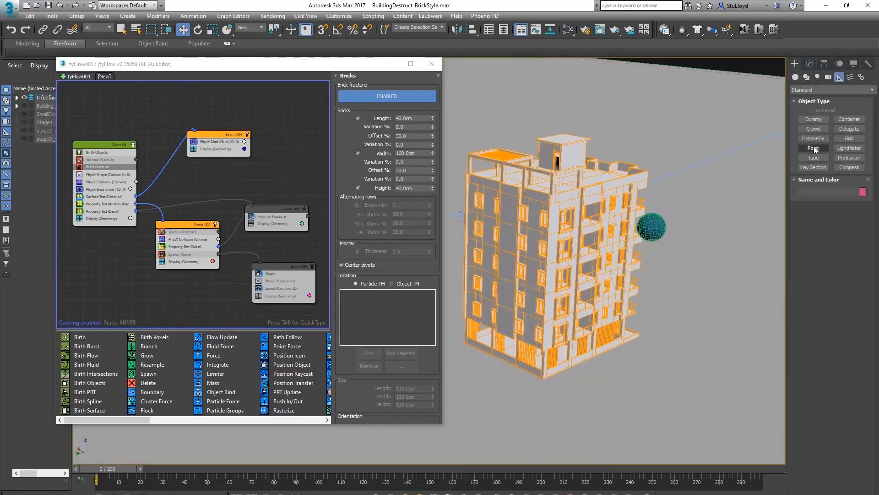
{"action": "left_click", "coordinate": [813, 148]}
{"action": "left_click", "coordinate": [644, 364]}
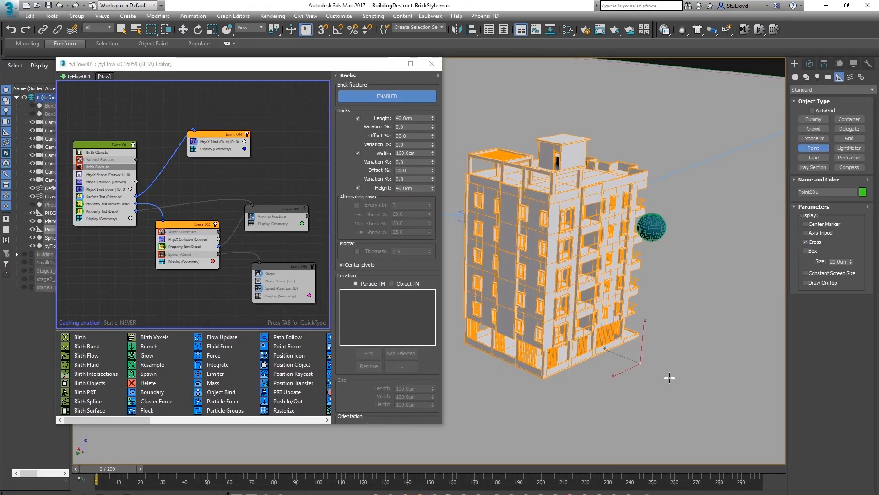
{"action": "left_click", "coordinate": [809, 251]}
{"action": "left_click_drag", "start_coordinate": [851, 261], "coordinate": [707, 463]}
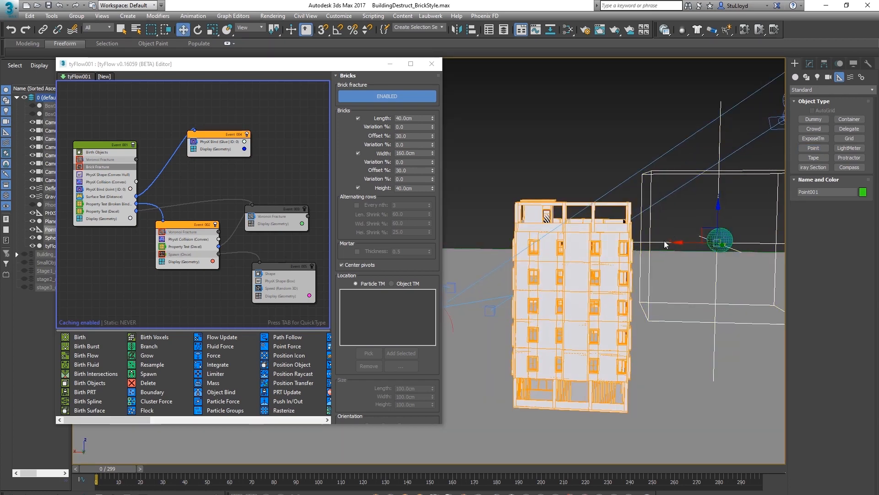
Move the Point helper so its box sits over the building's upper floors
{"action": "left_click_drag", "start_coordinate": [685, 242], "coordinate": [544, 243]}
{"action": "middle_click_drag", "start_coordinate": [578, 252], "coordinate": [595, 236], "text": "alt"}
{"action": "scroll", "coordinate": [583, 255], "scroll_direction": "up", "scroll_amount": 6}
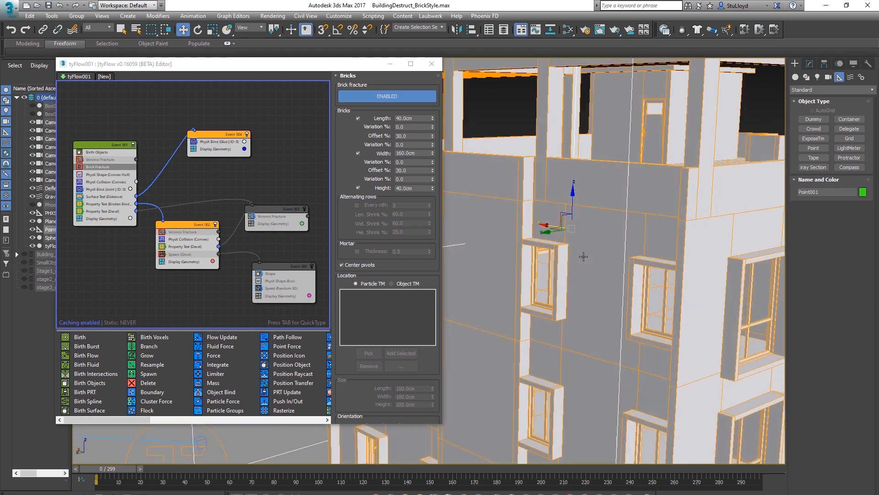
{"action": "scroll", "coordinate": [582, 255], "scroll_direction": "down", "scroll_amount": 7}
{"action": "scroll", "coordinate": [579, 239], "scroll_direction": "up", "scroll_amount": 2}
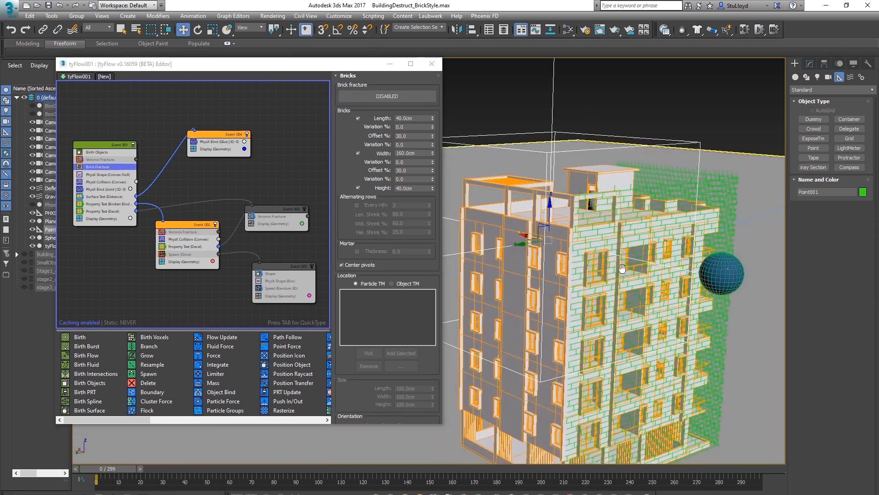
{"action": "middle_click_drag", "start_coordinate": [622, 268], "coordinate": [620, 246]}
{"action": "middle_click_drag", "start_coordinate": [619, 246], "coordinate": [696, 260], "text": "alt"}
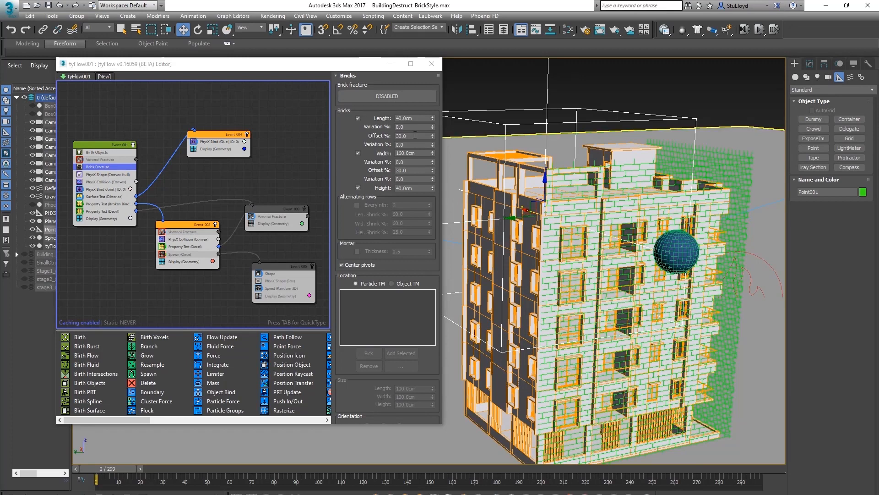
Set the Brick Fracture location to Object TM and pick the Point helper as its orientation object
{"action": "scroll", "coordinate": [366, 229], "scroll_direction": "down", "scroll_amount": 4}
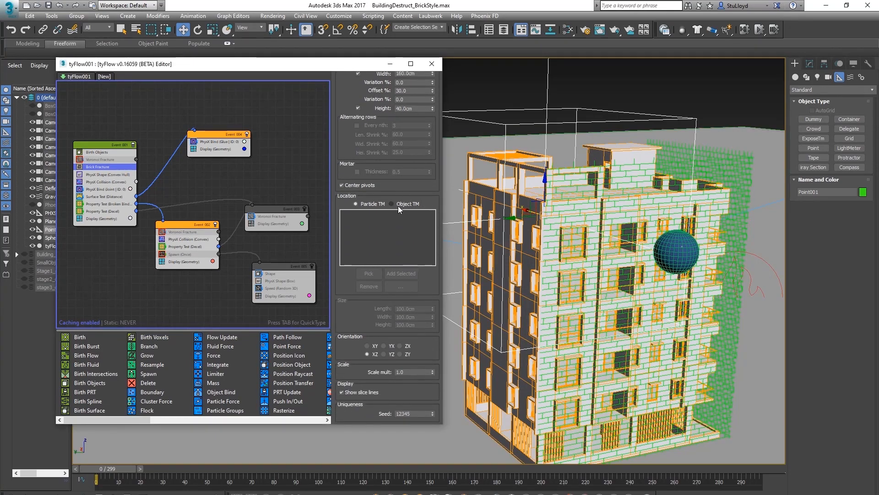
{"action": "left_click", "coordinate": [396, 204]}
{"action": "left_click", "coordinate": [364, 273]}
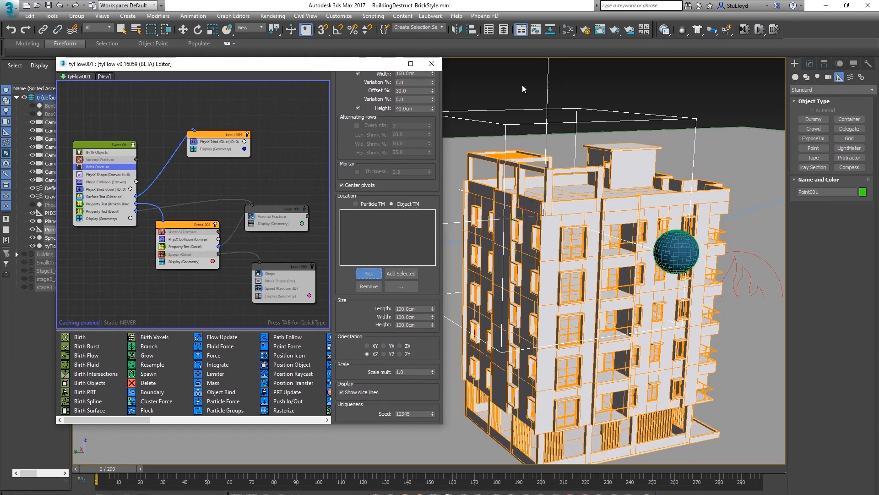
{"action": "left_click", "coordinate": [498, 123]}
Enable the Brick Fracture operator so the bricks follow the Point helper's box
{"action": "middle_click_drag", "start_coordinate": [589, 288], "coordinate": [567, 261], "text": "alt"}
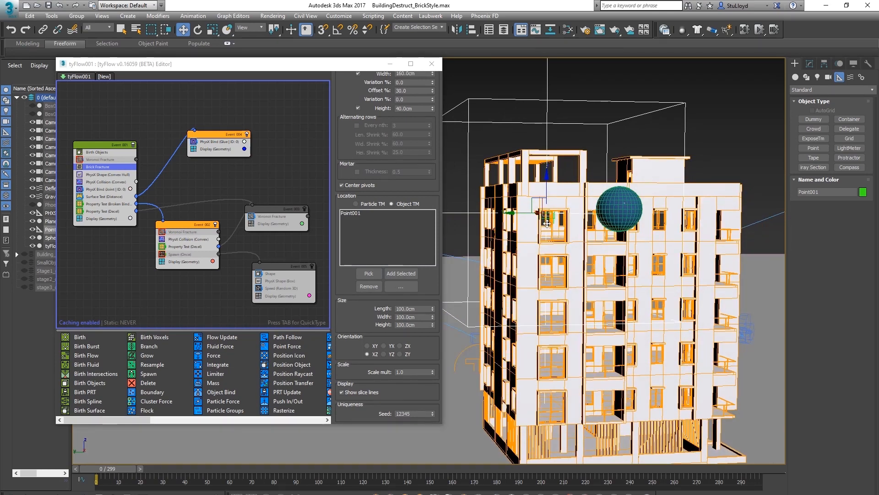
{"action": "middle_click_drag", "start_coordinate": [555, 242], "coordinate": [584, 259], "text": "alt"}
{"action": "left_click_drag", "start_coordinate": [359, 309], "coordinate": [355, 296]}
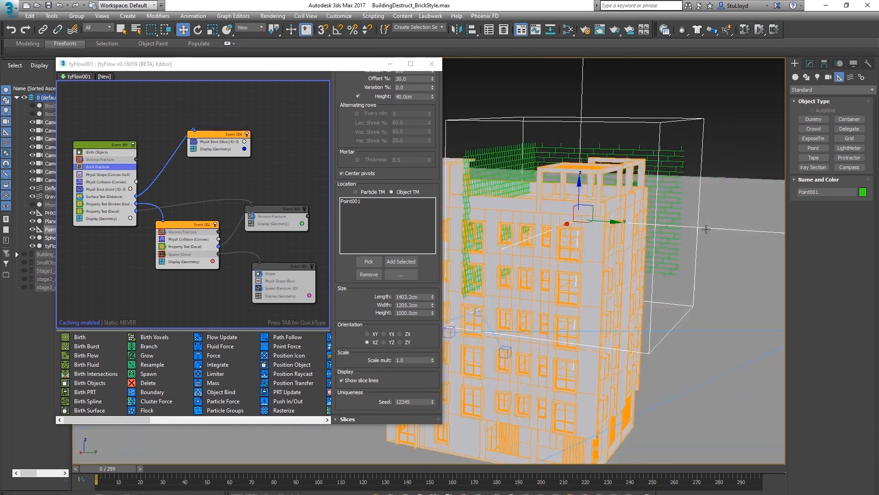
{"action": "left_click_drag", "start_coordinate": [339, 278], "coordinate": [324, 370]}
{"action": "left_click", "coordinate": [384, 98]}
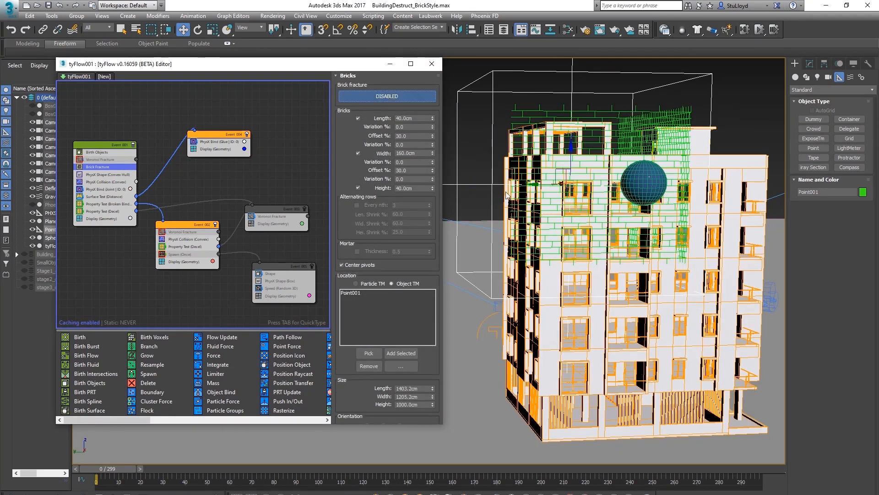
Scrub the timeline and orbit around the building to review the brick-style destruction
{"action": "middle_click_drag", "start_coordinate": [591, 217], "coordinate": [585, 284], "text": "alt"}
{"action": "middle_click_drag", "start_coordinate": [694, 255], "coordinate": [606, 341], "text": "alt"}
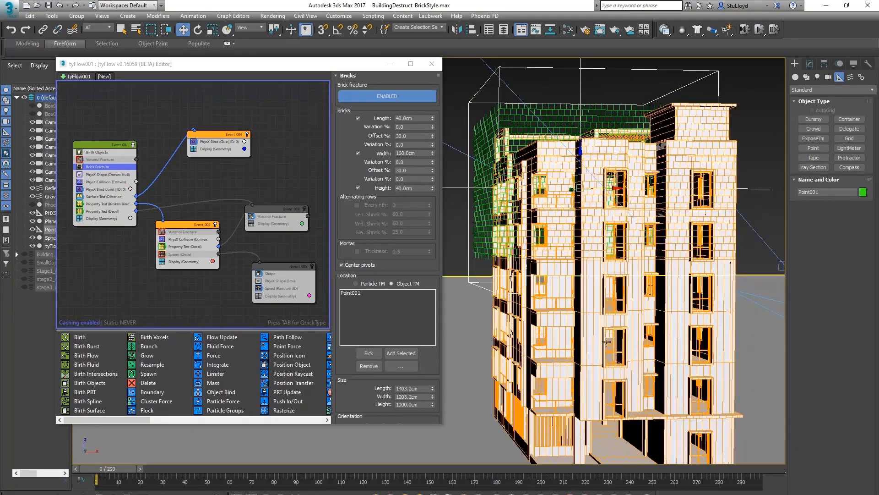
{"action": "middle_click_drag", "start_coordinate": [590, 301], "coordinate": [604, 267], "text": "alt"}
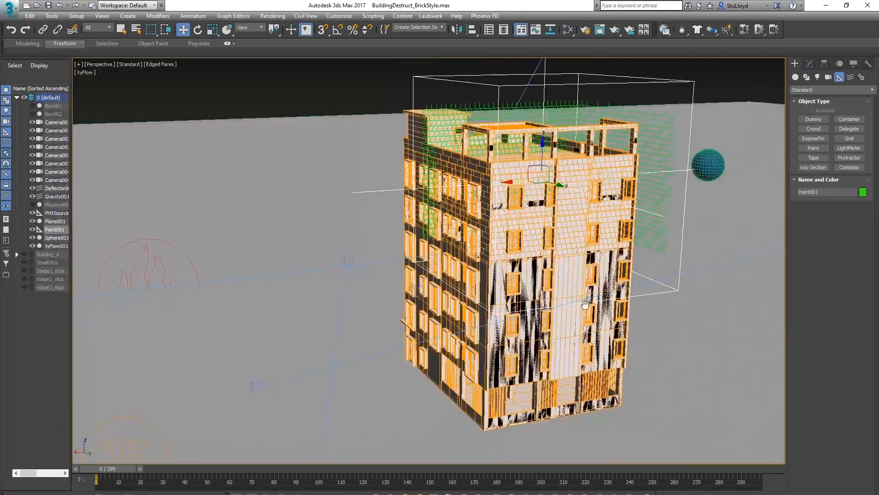
{"action": "middle_click_drag", "start_coordinate": [320, 399], "coordinate": [300, 412], "text": "alt"}
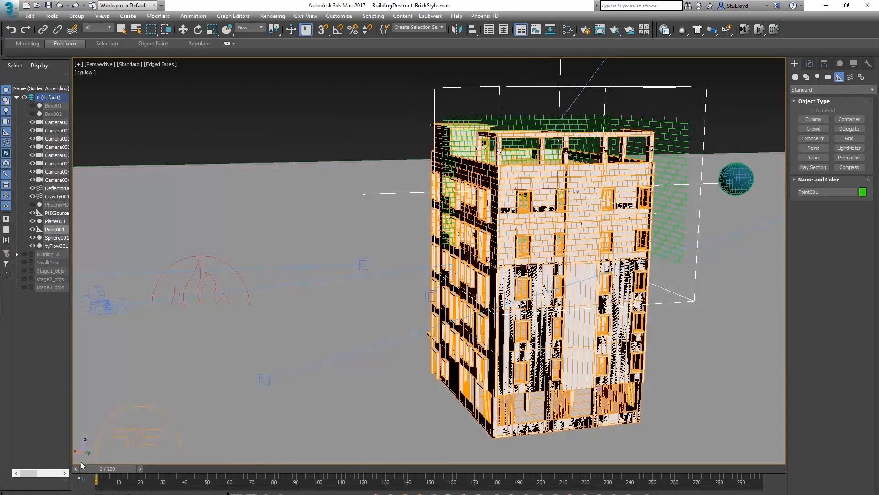
{"action": "left_click_drag", "start_coordinate": [81, 464], "coordinate": [207, 461]}
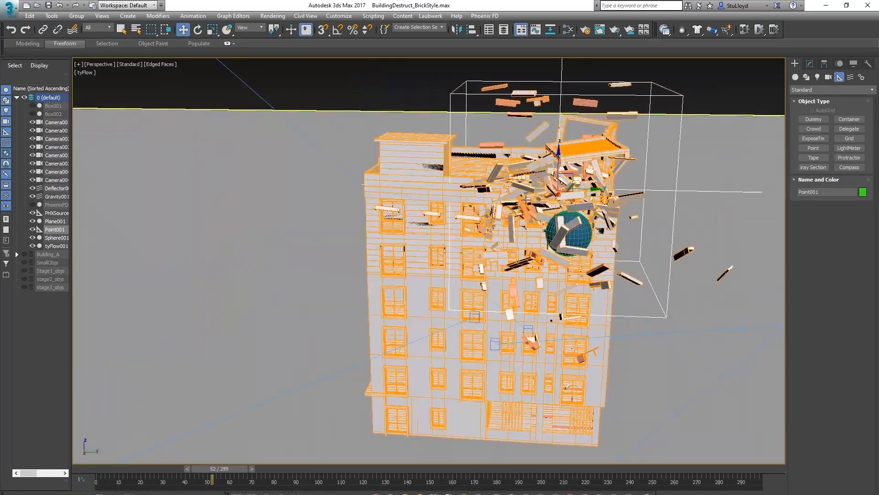
{"action": "middle_click_drag", "start_coordinate": [526, 198], "coordinate": [486, 204], "text": "alt"}
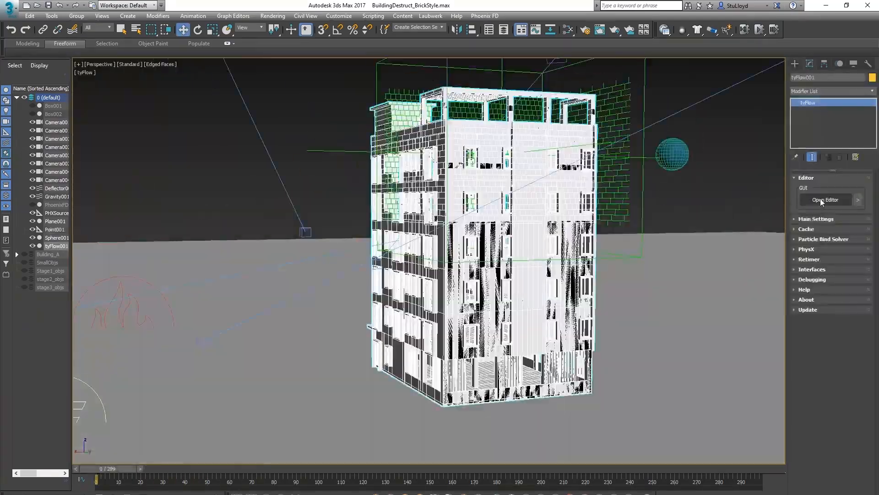
Open the tyFlow editor and set the Surface Test distance threshold to 400 cm
{"action": "left_click", "coordinate": [824, 199]}
{"action": "mouse_move", "coordinate": [551, 237]}
{"action": "middle_mouse_down", "text": "alt"}
{"action": "mouse_move", "coordinate": [608, 245]}
{"action": "mouse_move", "coordinate": [554, 252]}
{"action": "middle_mouse_up", "text": "alt"}
{"action": "left_click_drag", "start_coordinate": [217, 136], "coordinate": [215, 139]}
{"action": "middle_click_drag", "start_coordinate": [587, 336], "coordinate": [576, 328], "text": "alt"}
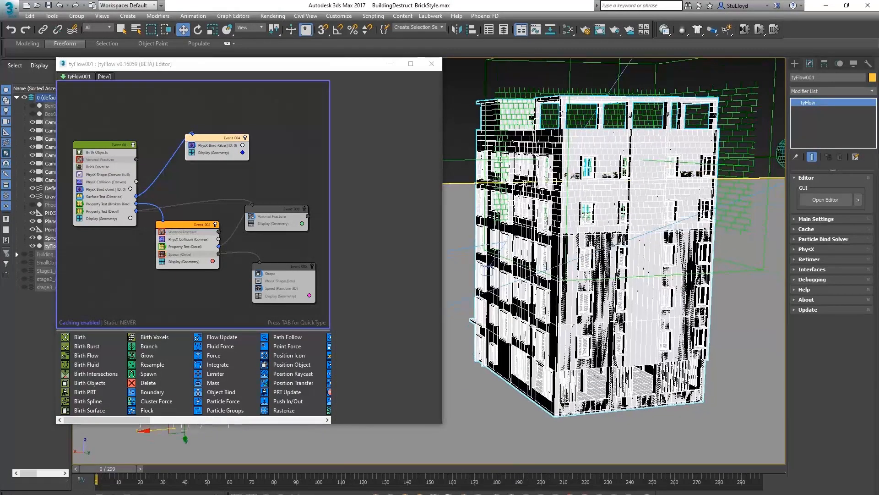
{"action": "middle_click_drag", "start_coordinate": [569, 365], "coordinate": [559, 368]}
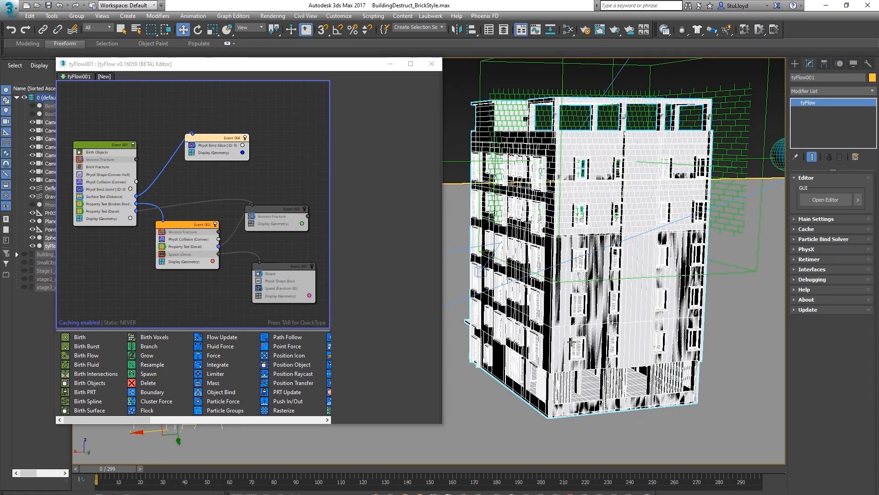
{"action": "middle_click_drag", "start_coordinate": [581, 319], "coordinate": [586, 313]}
{"action": "left_click", "coordinate": [98, 197]}
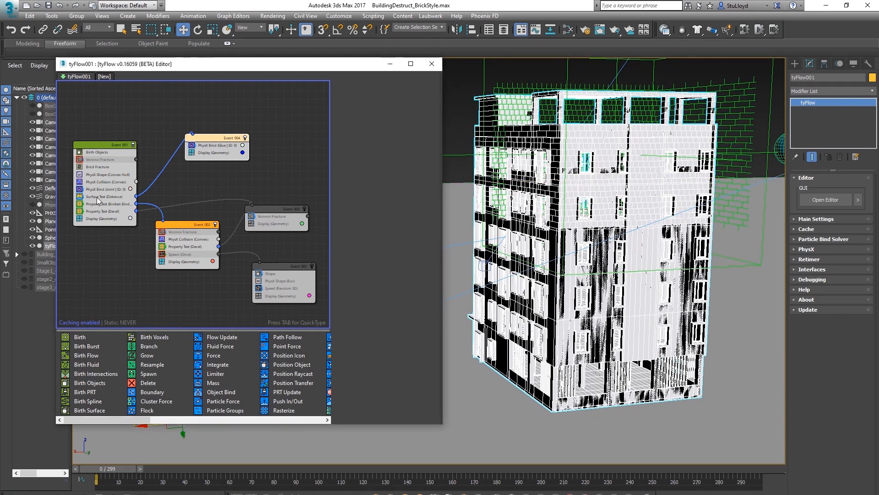
{"action": "type", "text": "1000.0cm"}
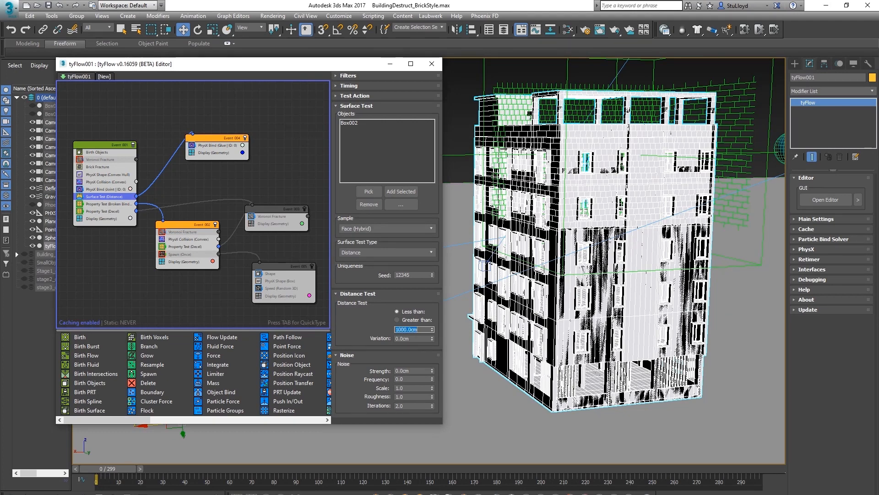
{"action": "middle_click_drag", "start_coordinate": [551, 300], "coordinate": [624, 213], "text": "alt"}
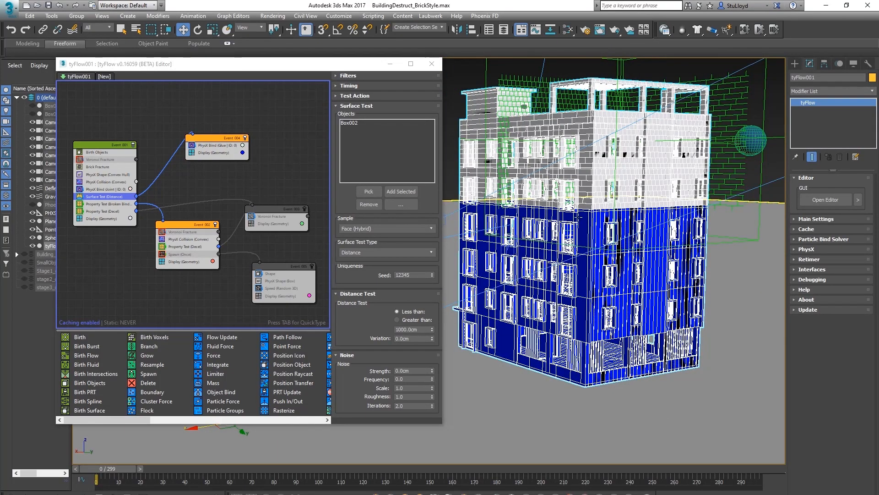
{"action": "middle_click_drag", "start_coordinate": [578, 316], "coordinate": [578, 294], "text": "alt"}
{"action": "left_click", "coordinate": [412, 329]}
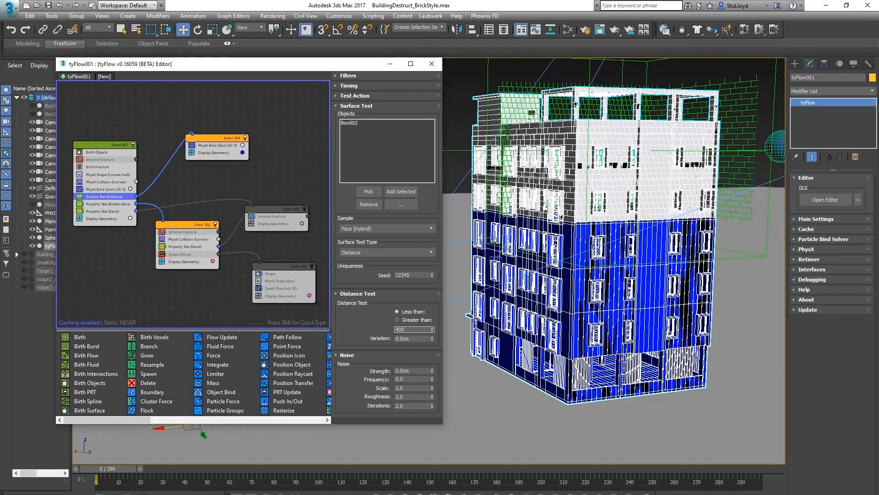
{"action": "middle_click_drag", "start_coordinate": [585, 208], "coordinate": [577, 236], "text": "alt"}
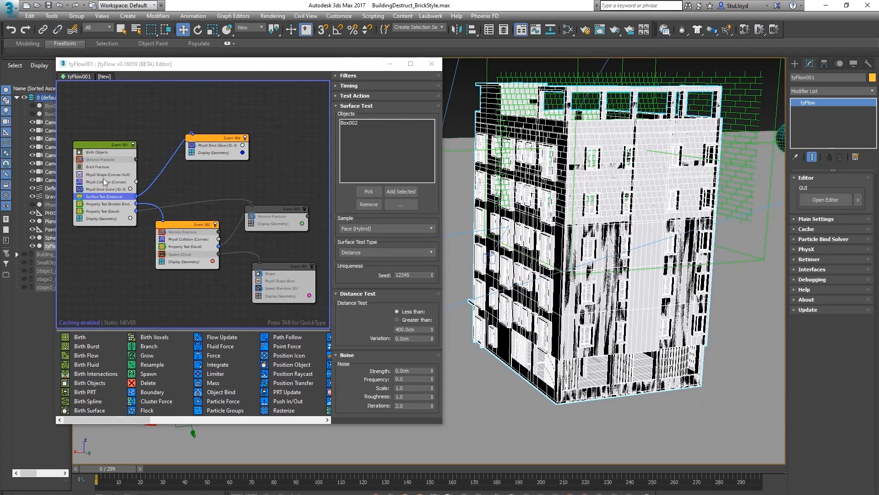
Disable the Brick Fracture operator and re-enable the Voronoi Fracture operator in the first event
{"action": "left_click", "coordinate": [79, 167]}
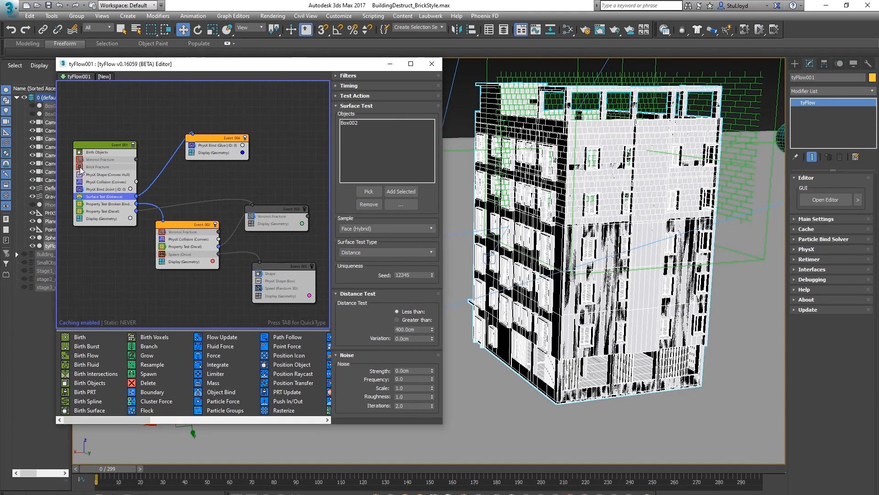
{"action": "middle_click_drag", "start_coordinate": [609, 293], "coordinate": [602, 313], "text": "alt"}
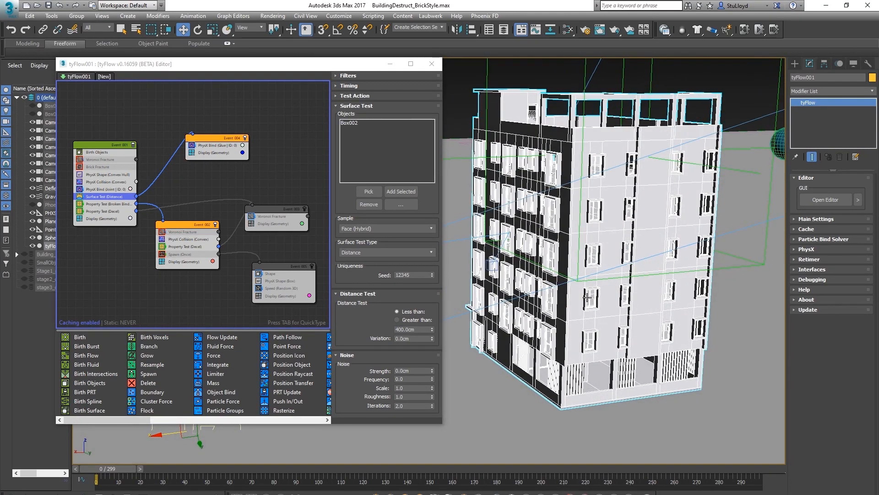
{"action": "left_click", "coordinate": [79, 159]}
{"action": "left_click", "coordinate": [79, 160]}
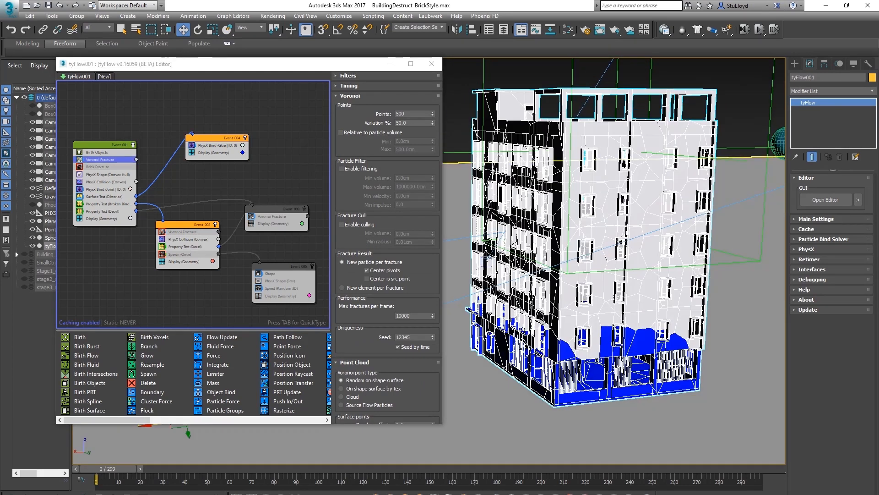
{"action": "middle_click_drag", "start_coordinate": [630, 324], "coordinate": [585, 254], "text": "alt"}
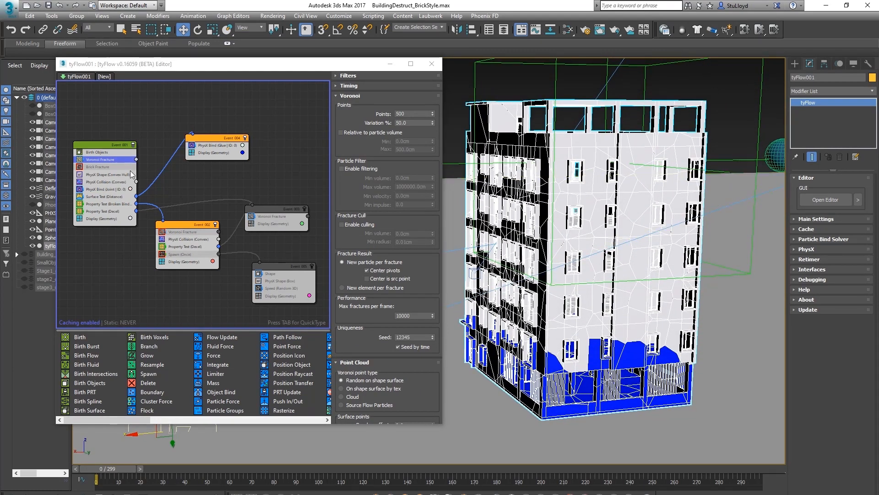
Set the Voronoi Fracture point count to 4
{"action": "left_click", "coordinate": [91, 158]}
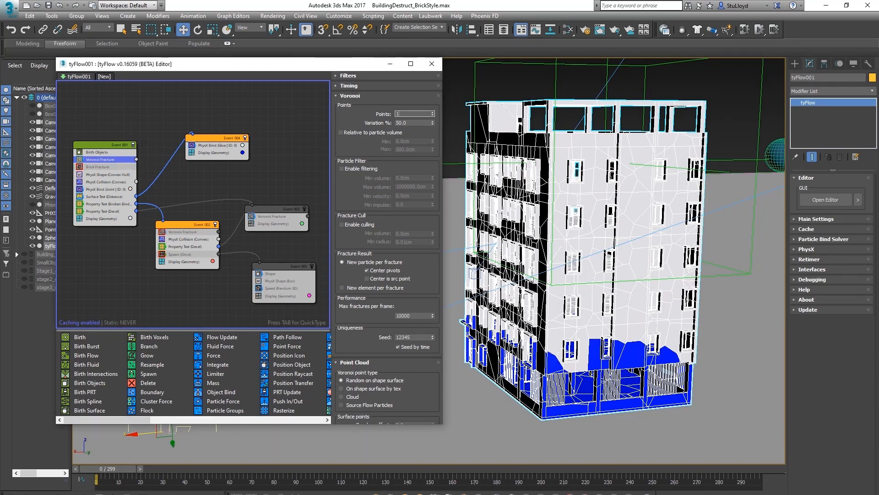
{"action": "middle_click_drag", "start_coordinate": [595, 315], "coordinate": [616, 301], "text": "alt"}
{"action": "left_click_drag", "start_coordinate": [411, 114], "coordinate": [357, 115]}
{"action": "type", "text": "40"}
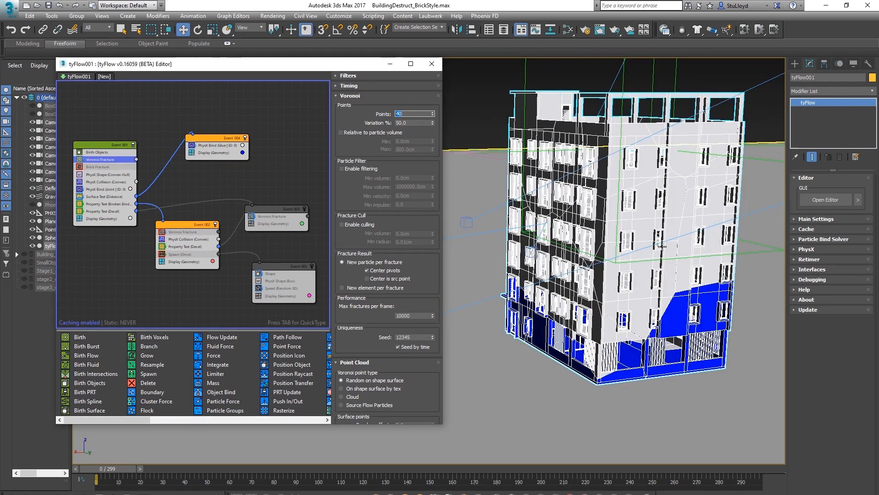
{"action": "middle_click_drag", "start_coordinate": [605, 266], "coordinate": [605, 298], "text": "alt"}
Switch the Voronoi point type to Cloud with box points scaled 0.1 in Y and 2.7 in Z
{"action": "left_click_drag", "start_coordinate": [340, 276], "coordinate": [329, 172]}
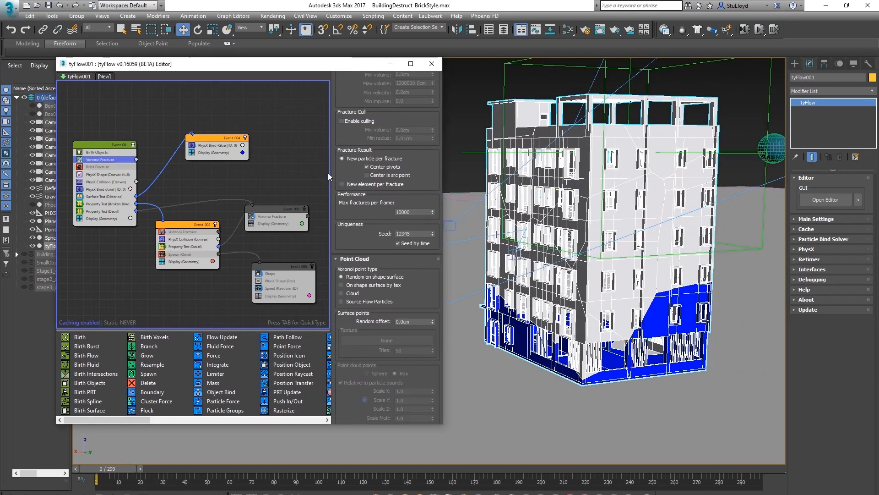
{"action": "mouse_move", "coordinate": [587, 349]}
{"action": "middle_mouse_down"}
{"action": "mouse_move", "coordinate": [590, 360]}
{"action": "mouse_move", "coordinate": [599, 355]}
{"action": "mouse_move", "coordinate": [590, 361]}
{"action": "mouse_move", "coordinate": [600, 352]}
{"action": "middle_mouse_up"}
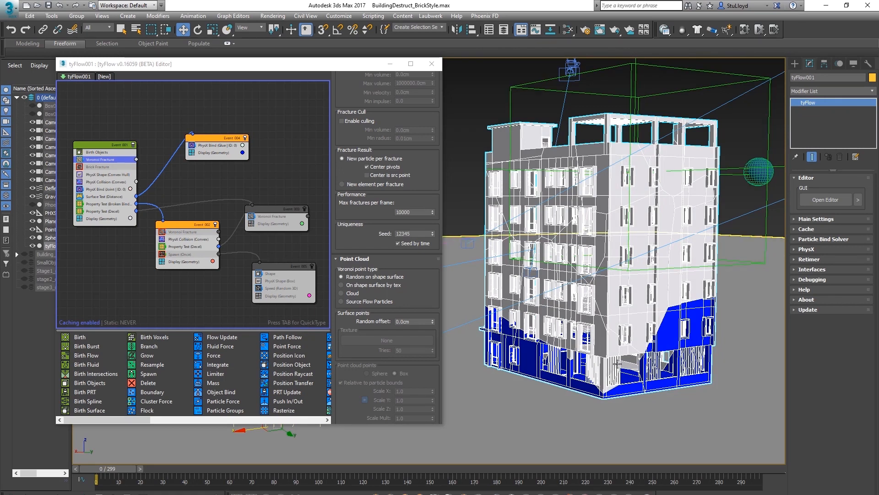
{"action": "middle_click_drag", "start_coordinate": [608, 361], "coordinate": [599, 342]}
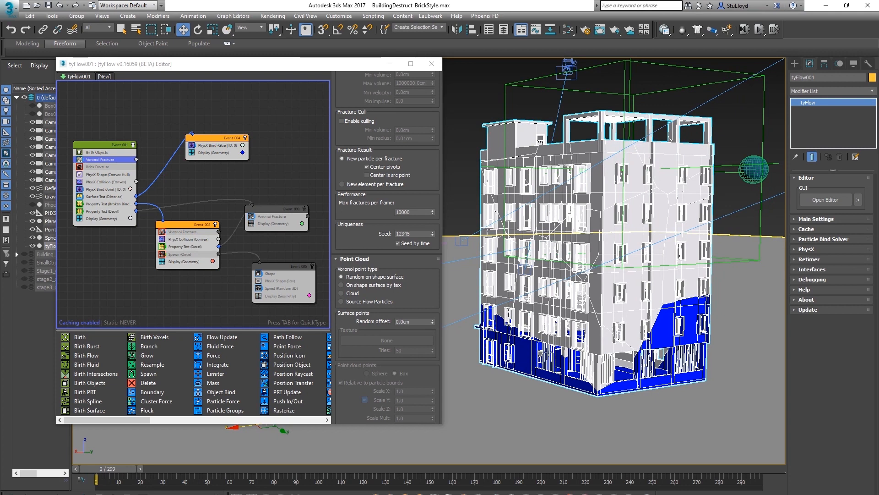
{"action": "scroll", "coordinate": [356, 252], "scroll_direction": "down", "scroll_amount": 5}
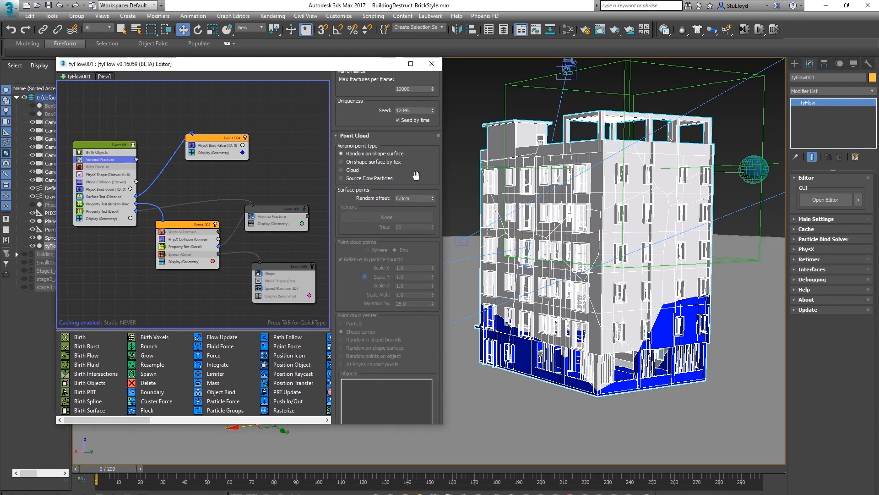
{"action": "scroll", "coordinate": [387, 177], "scroll_direction": "up", "scroll_amount": 1}
{"action": "left_click", "coordinate": [341, 185]}
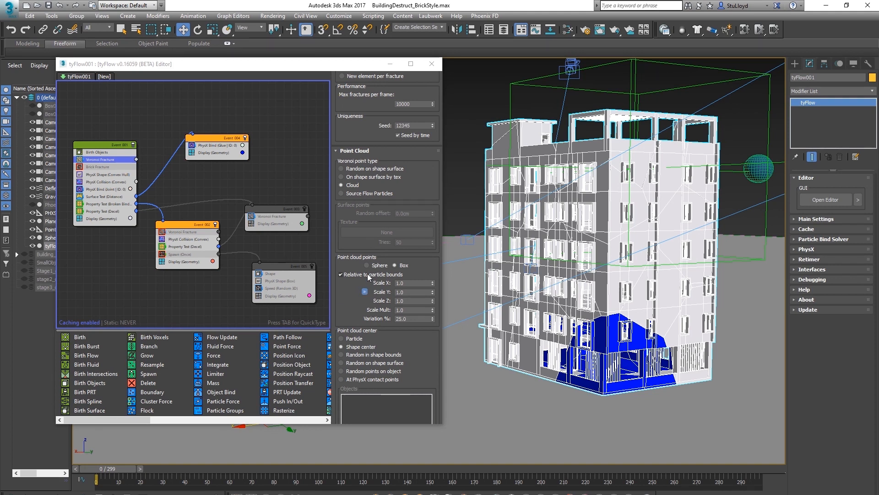
{"action": "left_click_drag", "start_coordinate": [431, 297], "coordinate": [432, 300]}
{"action": "left_click", "coordinate": [433, 292]}
{"action": "middle_click_drag", "start_coordinate": [629, 348], "coordinate": [562, 362], "text": "alt"}
{"action": "middle_click_drag", "start_coordinate": [662, 324], "coordinate": [624, 257], "text": "alt"}
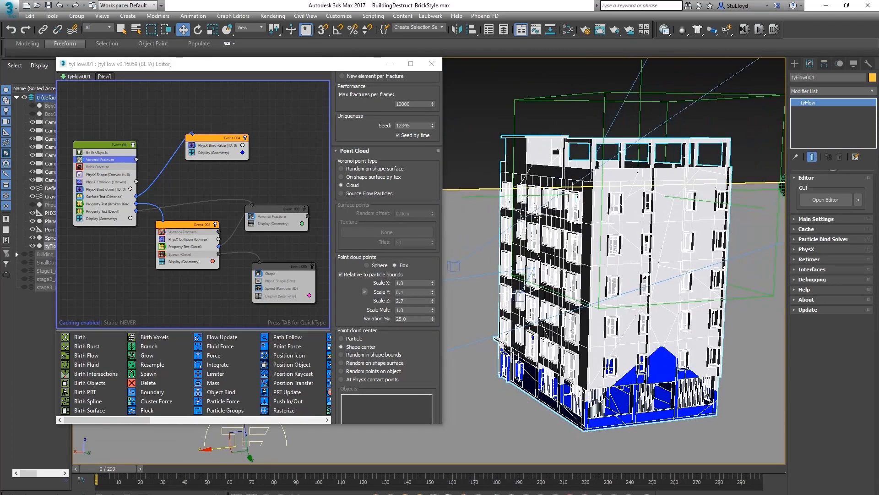
Re-enable the Brick Fracture operator alongside Voronoi Fracture and scrub the timeline in shaded view
{"action": "left_click", "coordinate": [80, 168]}
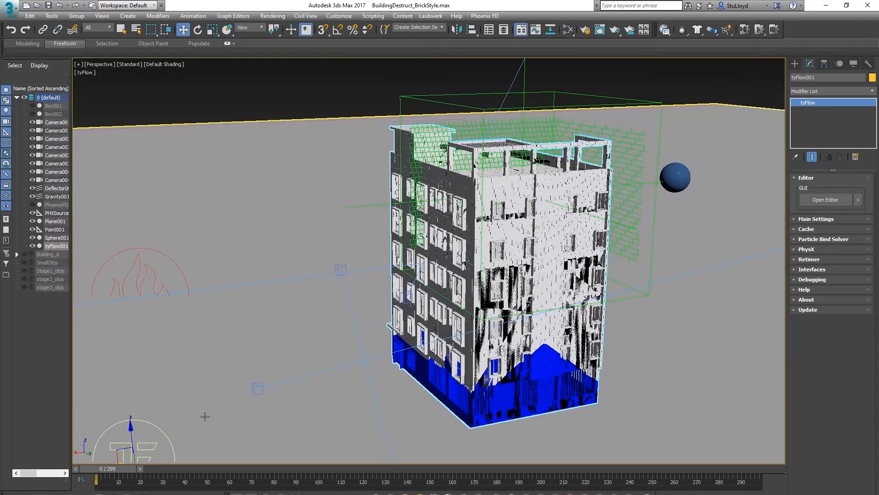
{"action": "left_click_drag", "start_coordinate": [112, 470], "coordinate": [235, 460]}
{"action": "key", "text": "w"}
{"action": "mouse_move", "coordinate": [559, 320]}
{"action": "middle_mouse_down", "text": "alt"}
{"action": "mouse_move", "coordinate": [451, 298]}
{"action": "mouse_move", "coordinate": [432, 283]}
{"action": "mouse_move", "coordinate": [450, 287]}
{"action": "mouse_move", "coordinate": [358, 247]}
{"action": "middle_mouse_up", "text": "alt"}
{"action": "key", "text": "F4"}
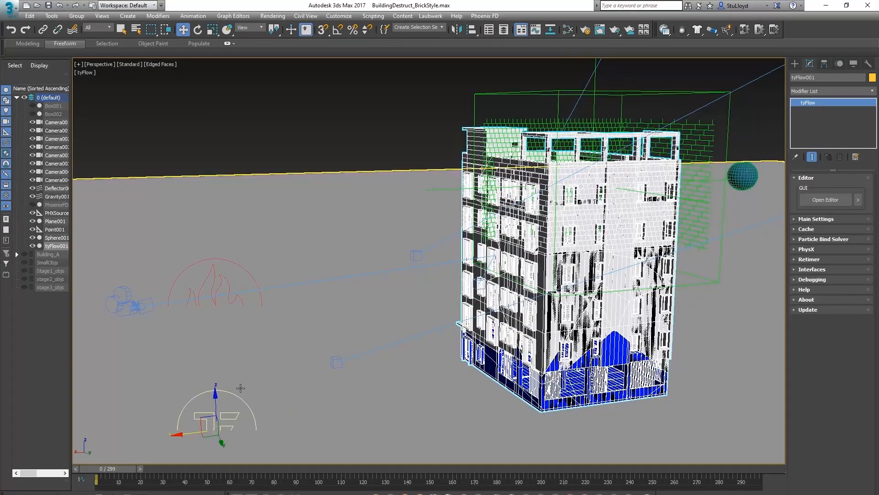
Play through the simulation to review the combined brick and Voronoi destruction
{"action": "left_click", "coordinate": [825, 200]}
{"action": "left_click", "coordinate": [162, 255]}
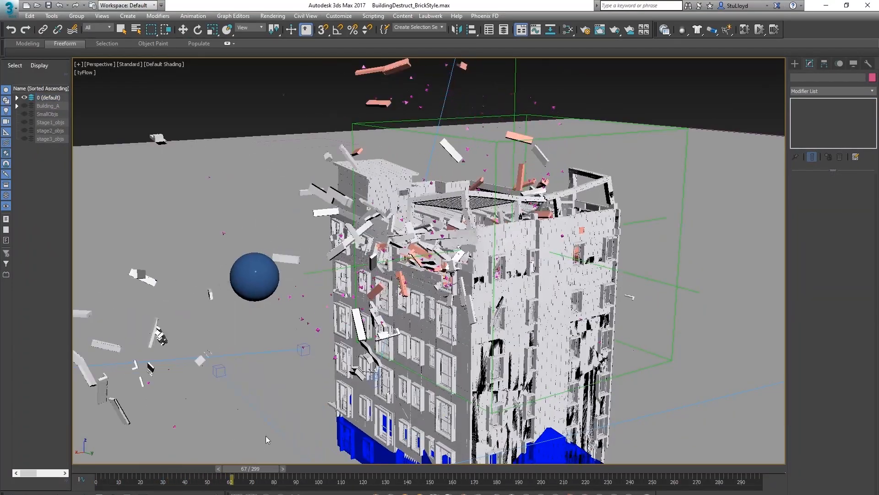
{"action": "middle_click_drag", "start_coordinate": [444, 282], "coordinate": [442, 324], "text": "alt"}
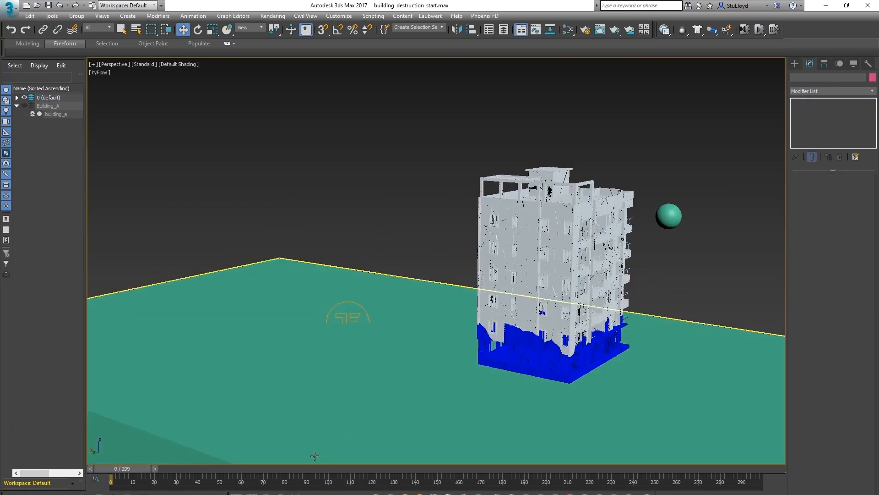
{"action": "mouse_move", "coordinate": [130, 466]}
{"action": "left_mouse_down"}
{"action": "mouse_move", "coordinate": [319, 472]}
{"action": "mouse_move", "coordinate": [128, 469]}
{"action": "left_mouse_up"}
Open the tyFlow editor and add an Export Particles operator as a new event
{"action": "key", "text": "w"}
{"action": "left_click", "coordinate": [357, 306]}
{"action": "left_click", "coordinate": [811, 199]}
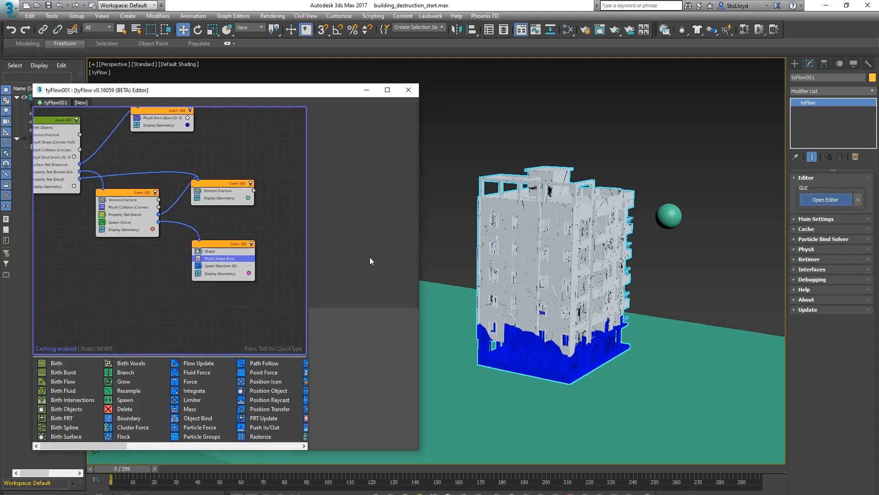
{"action": "left_click_drag", "start_coordinate": [263, 93], "coordinate": [272, 94]}
{"action": "middle_click_drag", "start_coordinate": [257, 198], "coordinate": [241, 224]}
{"action": "scroll", "coordinate": [229, 192], "scroll_direction": "down", "scroll_amount": 2}
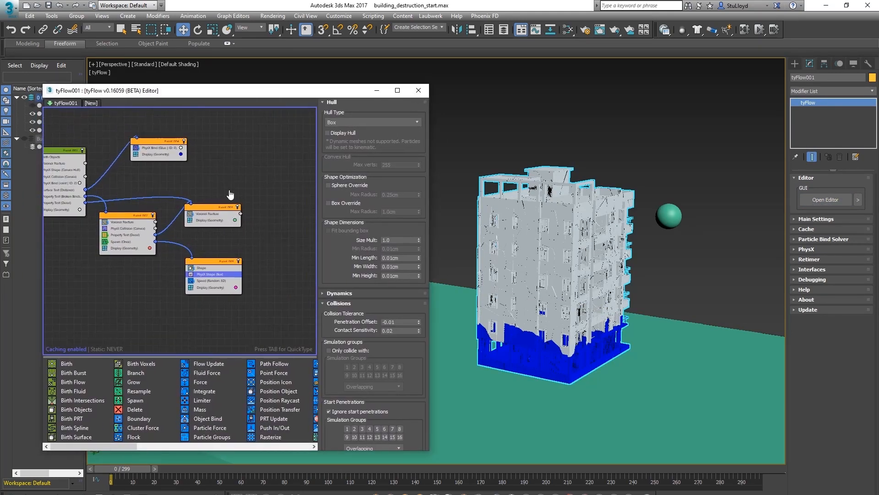
{"action": "left_click_drag", "start_coordinate": [119, 446], "coordinate": [285, 444]}
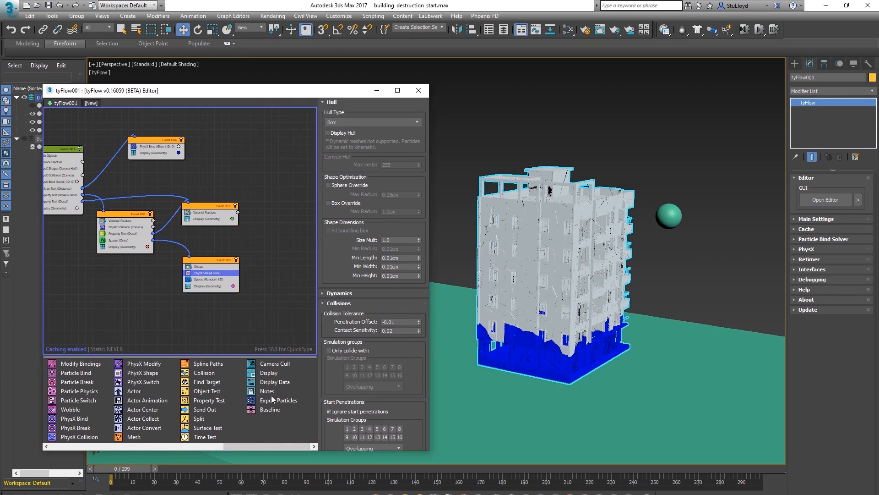
{"action": "left_click_drag", "start_coordinate": [272, 401], "coordinate": [229, 274]}
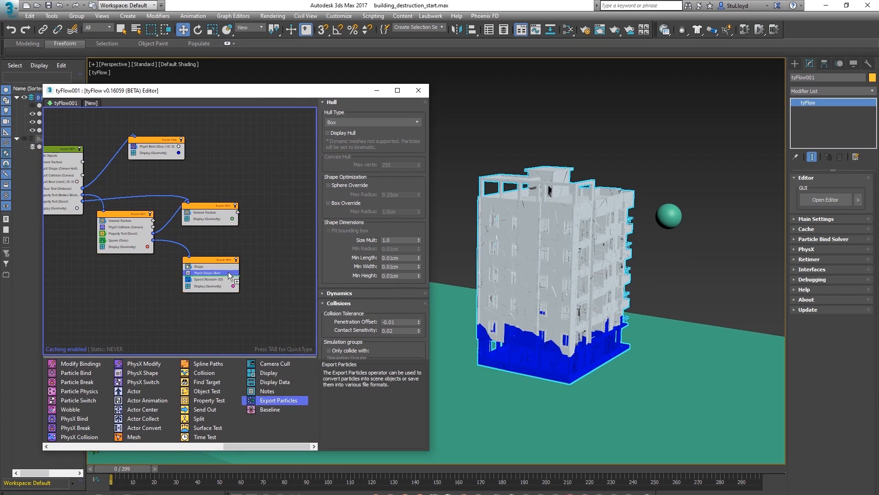
Set the Export Particles export type to Objects
{"action": "left_click_drag", "start_coordinate": [202, 222], "coordinate": [106, 162]}
{"action": "left_click_drag", "start_coordinate": [265, 164], "coordinate": [265, 165]}
{"action": "middle_click_drag", "start_coordinate": [262, 191], "coordinate": [234, 217]}
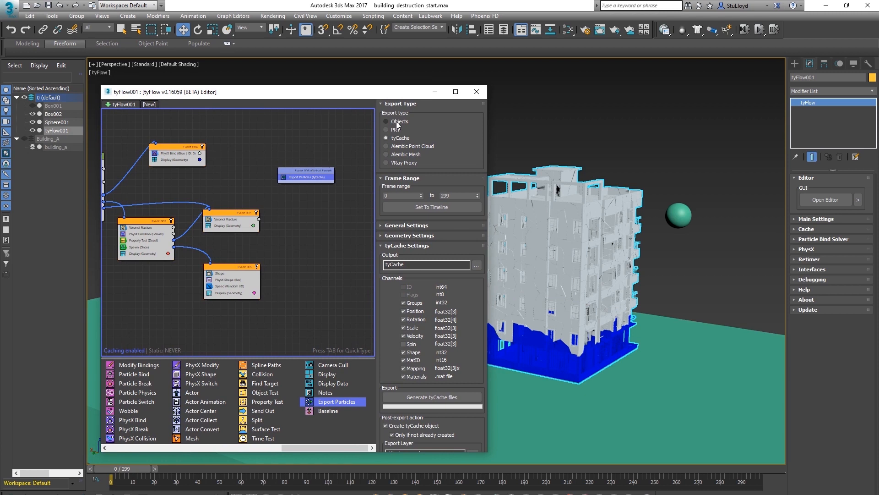
{"action": "left_click", "coordinate": [396, 120]}
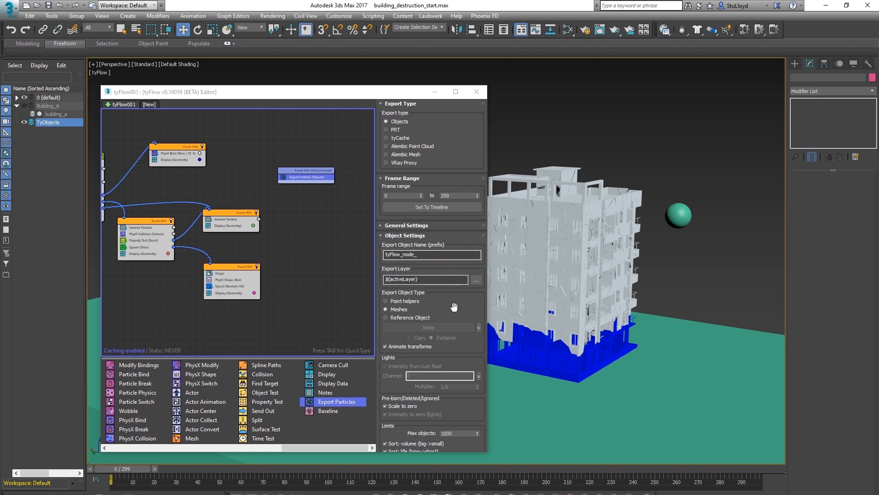
{"action": "scroll", "coordinate": [452, 306], "scroll_direction": "down", "scroll_amount": 3}
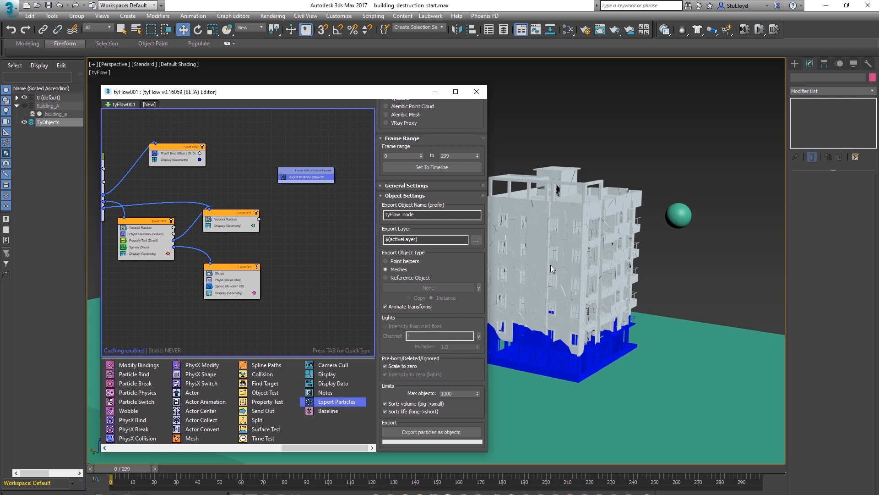
Set the maximum exported objects to 10000 and export the tyFlow particles as scene objects
{"action": "left_click", "coordinate": [460, 396]}
{"action": "left_click", "coordinate": [429, 432]}
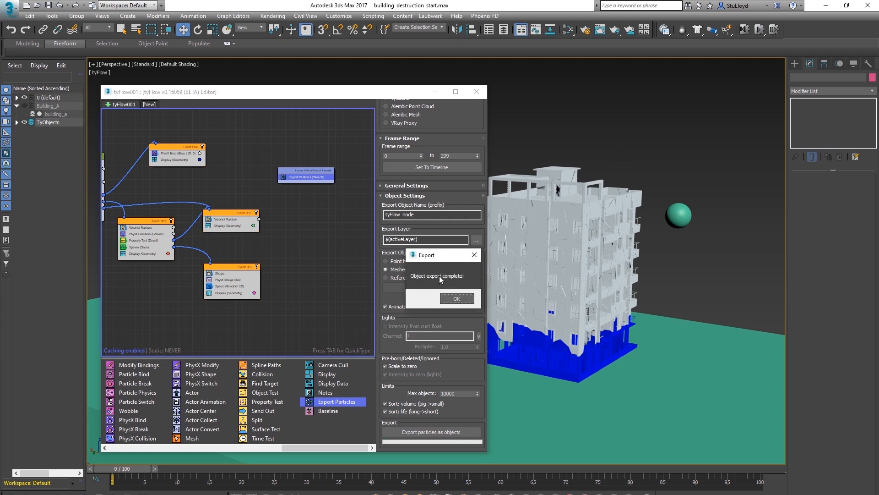
{"action": "left_click", "coordinate": [457, 298]}
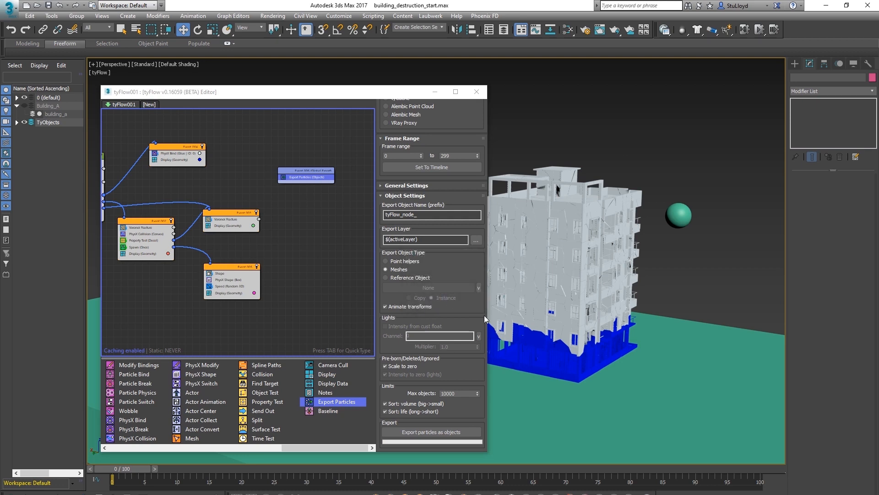
Disable the tyFlow flow and close the tyFlow editor
{"action": "right_click", "coordinate": [284, 238]}
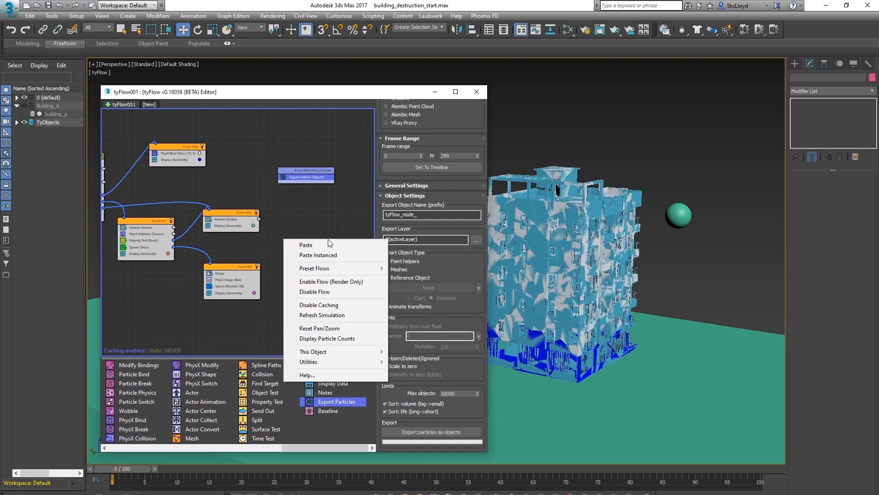
{"action": "left_click", "coordinate": [320, 291]}
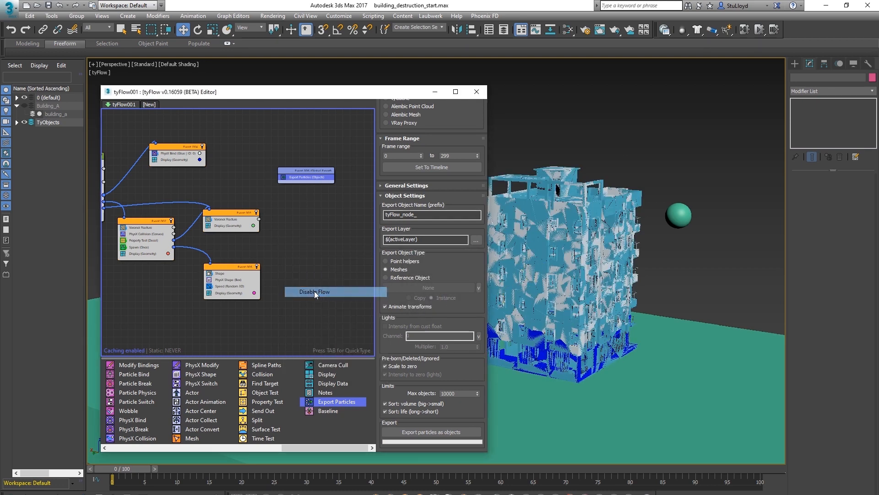
{"action": "left_click", "coordinate": [476, 94]}
Select all exported tyFlow node objects inside the TyObjects layer
{"action": "middle_click_drag", "start_coordinate": [496, 290], "coordinate": [451, 294]}
{"action": "scroll", "coordinate": [432, 293], "scroll_direction": "up", "scroll_amount": 3}
{"action": "left_click", "coordinate": [17, 122]}
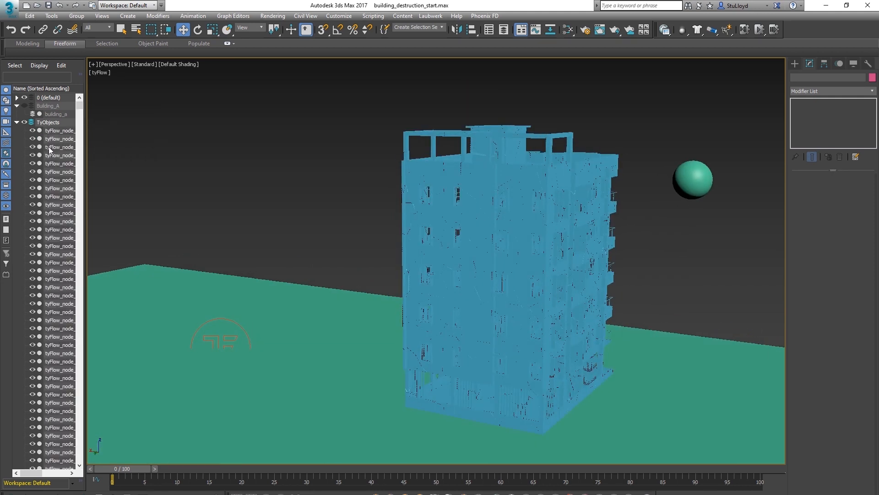
{"action": "left_click", "coordinate": [17, 122]}
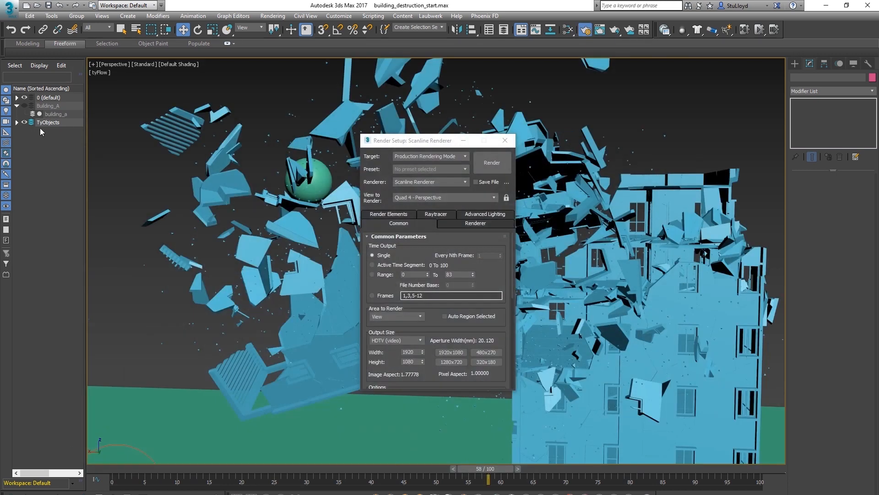
{"action": "right_click", "coordinate": [98, 122]}
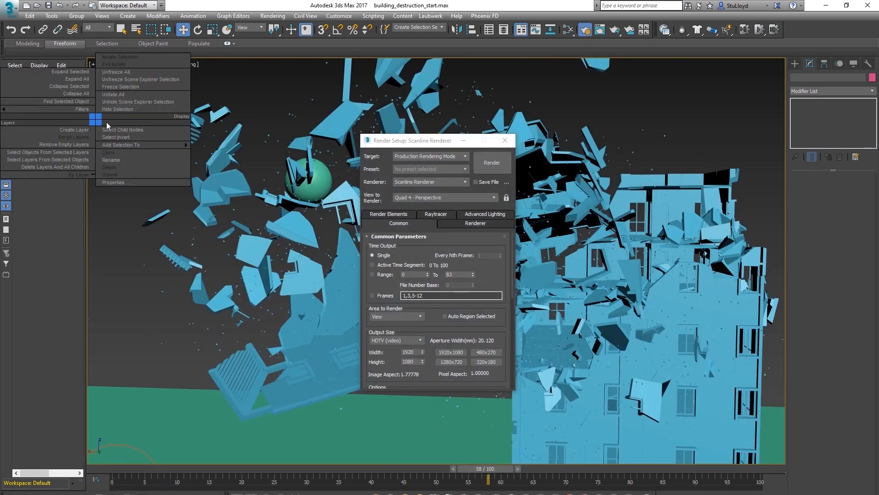
{"action": "left_click", "coordinate": [126, 127]}
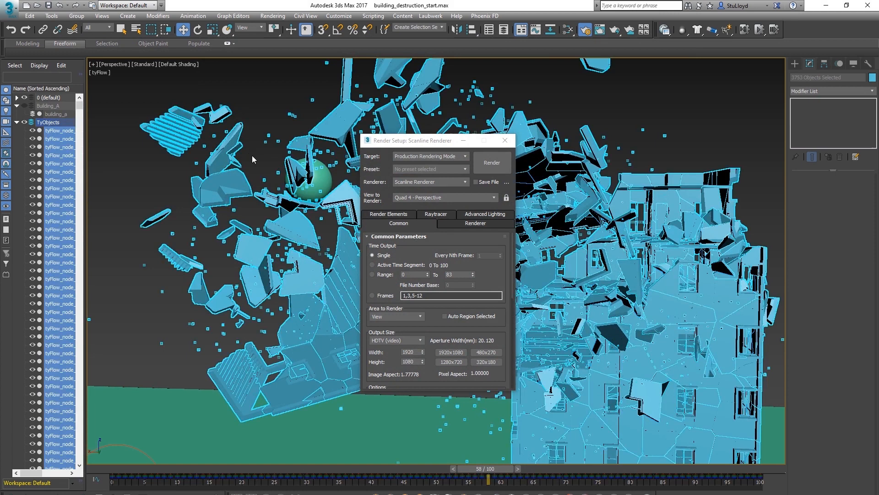
Set the selected objects' motion blur to Image in Object Properties
{"action": "right_click", "coordinate": [335, 118]}
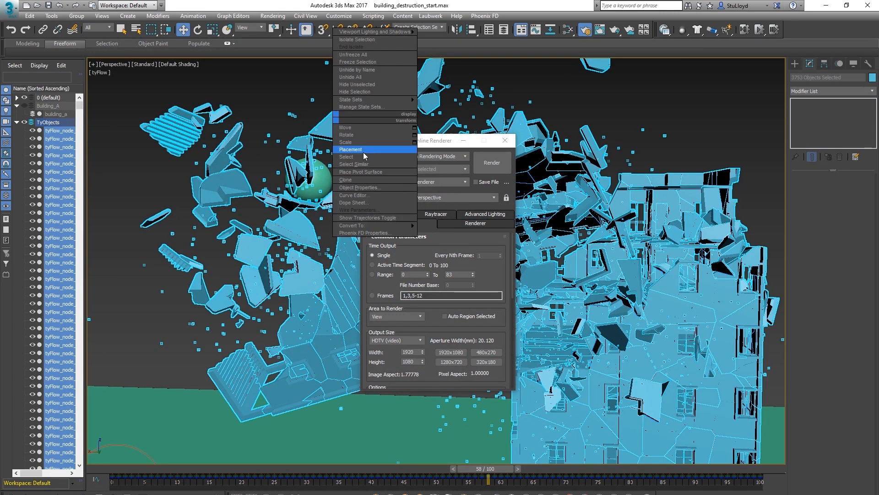
{"action": "left_click", "coordinate": [360, 187]}
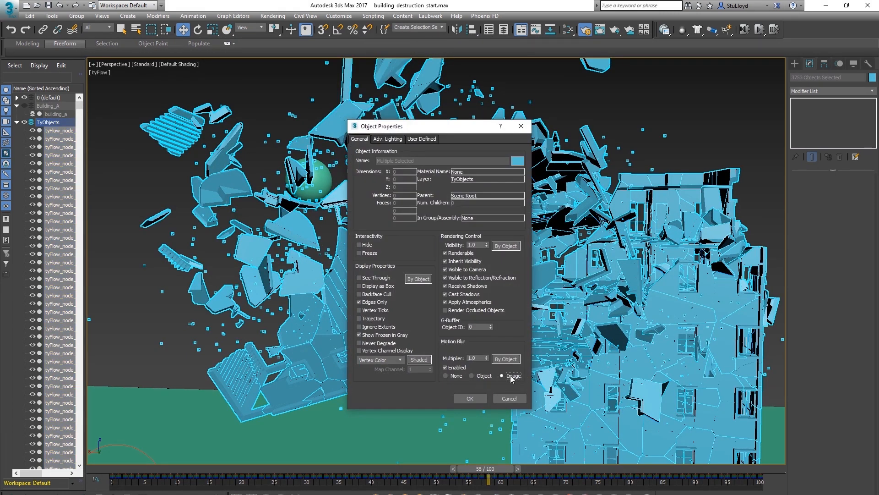
{"action": "left_click", "coordinate": [471, 397]}
Scrub the timeline of the prepared building destruction scene to review the collapse
{"action": "key", "text": "shift+q"}
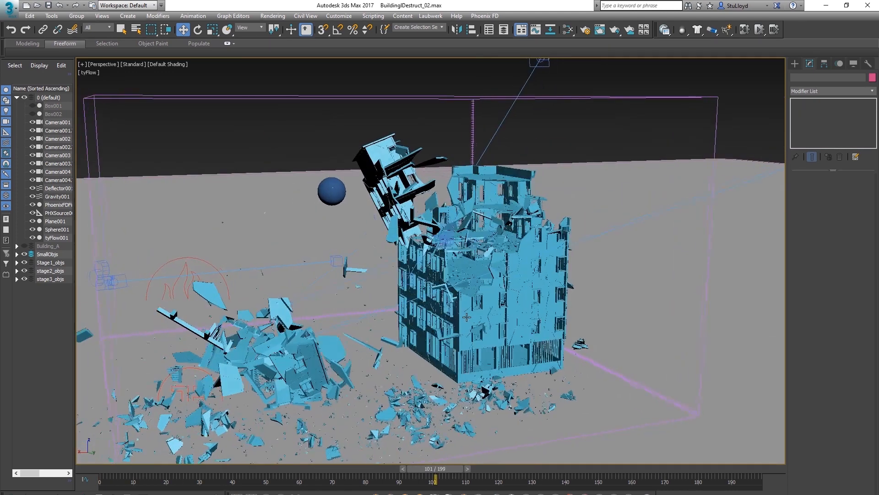
{"action": "middle_click_drag", "start_coordinate": [467, 317], "coordinate": [468, 317], "text": "alt"}
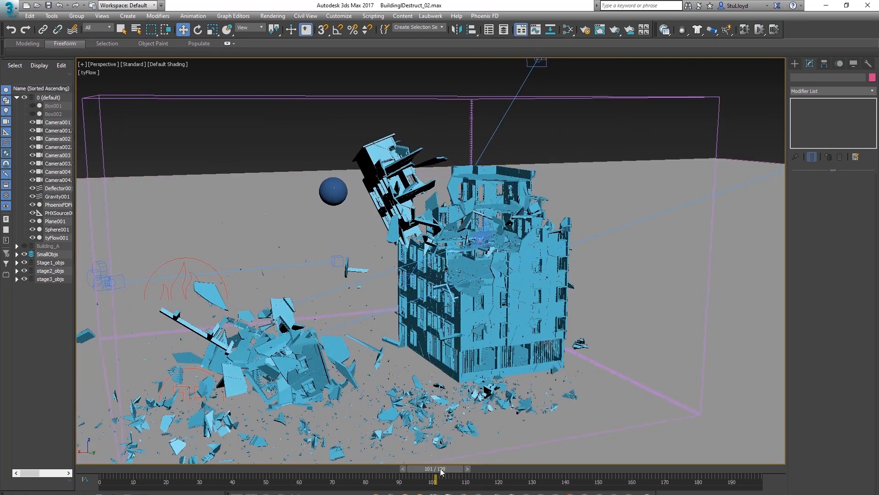
{"action": "left_click_drag", "start_coordinate": [434, 468], "coordinate": [304, 468]}
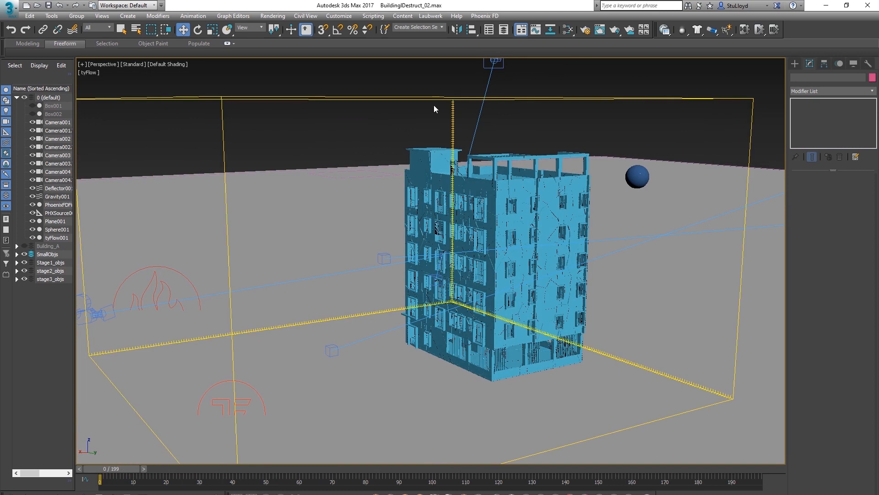
{"action": "scroll", "coordinate": [463, 110], "scroll_direction": "down", "scroll_amount": 6}
{"action": "middle_click_drag", "start_coordinate": [494, 158], "coordinate": [499, 220], "text": "alt"}
{"action": "scroll", "coordinate": [472, 172], "scroll_direction": "up", "scroll_amount": 3}
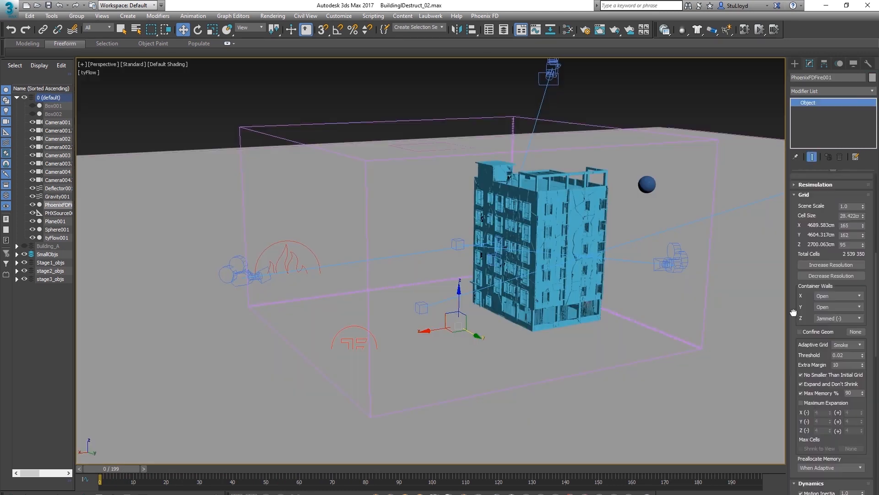
Inspect the building and the Phoenix FD simulator grid from several views and display modes
{"action": "scroll", "coordinate": [793, 300], "scroll_direction": "down", "scroll_amount": 2}
{"action": "scroll", "coordinate": [474, 262], "scroll_direction": "up", "scroll_amount": 3}
{"action": "middle_click_drag", "start_coordinate": [474, 261], "coordinate": [433, 280], "text": "alt"}
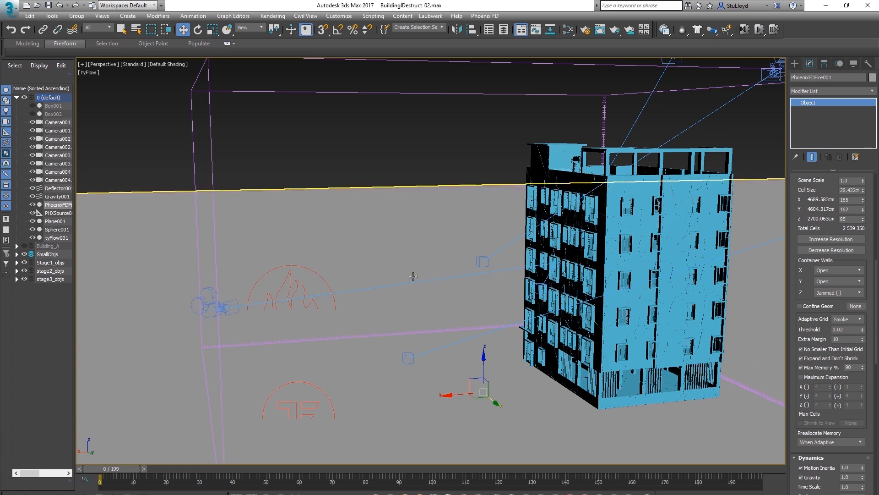
{"action": "middle_click_drag", "start_coordinate": [412, 275], "coordinate": [373, 249], "text": "alt"}
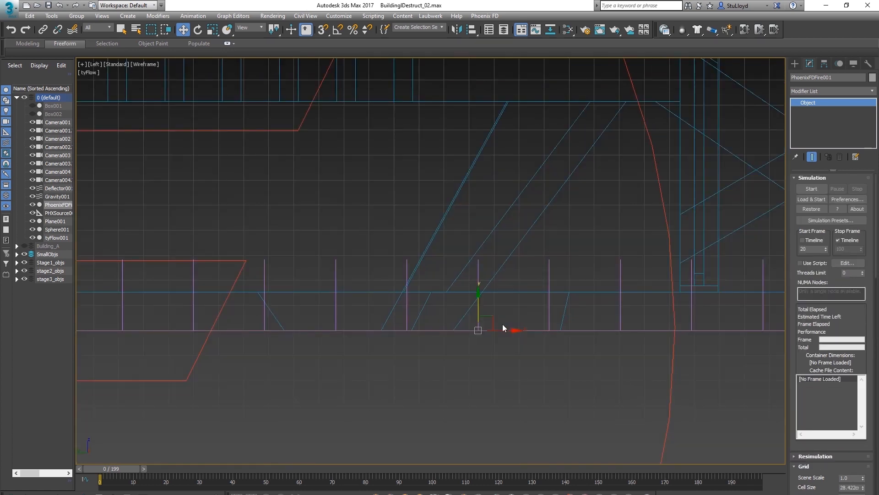
{"action": "scroll", "coordinate": [503, 326], "scroll_direction": "down", "scroll_amount": 3}
{"action": "scroll", "coordinate": [514, 310], "scroll_direction": "down", "scroll_amount": 2}
{"action": "middle_click_drag", "start_coordinate": [514, 309], "coordinate": [552, 340]}
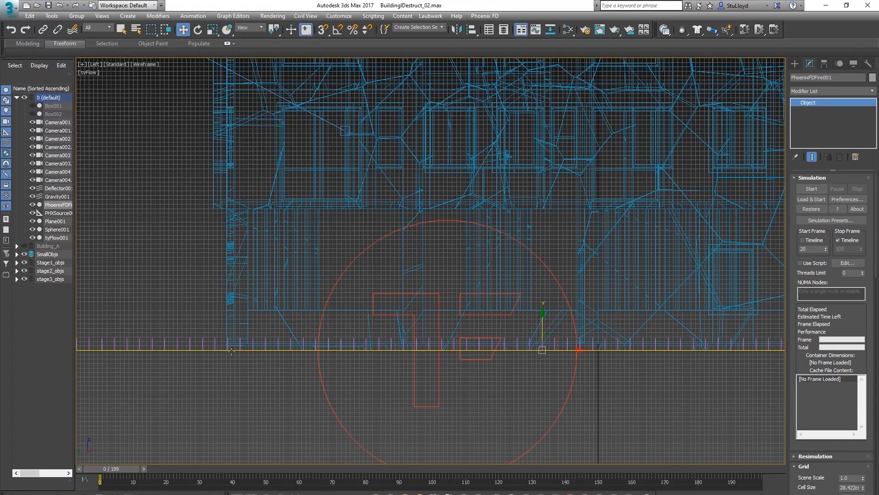
{"action": "scroll", "coordinate": [548, 349], "scroll_direction": "up", "scroll_amount": 4}
{"action": "left_click_drag", "start_coordinate": [520, 331], "coordinate": [516, 326]}
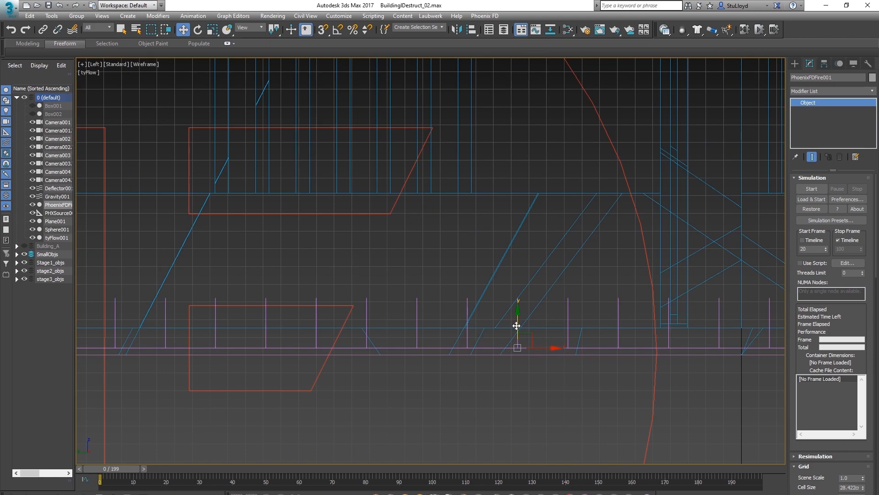
{"action": "scroll", "coordinate": [516, 325], "scroll_direction": "down", "scroll_amount": 5}
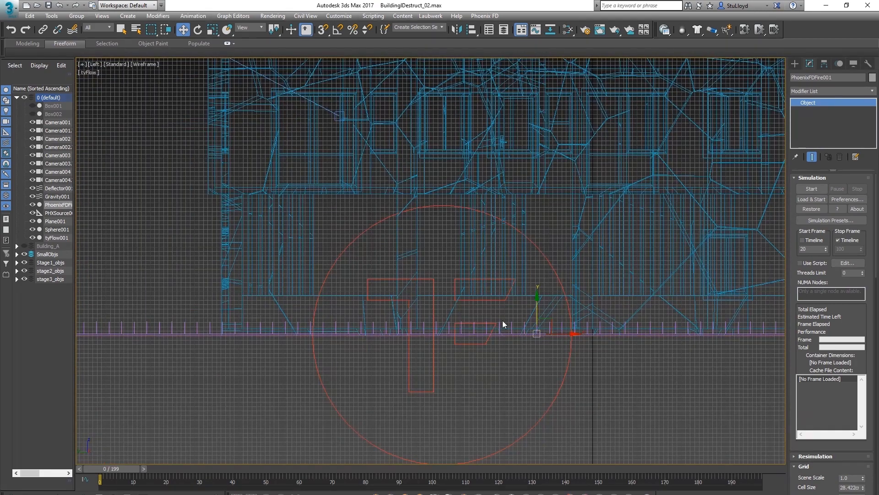
{"action": "key", "text": "p"}
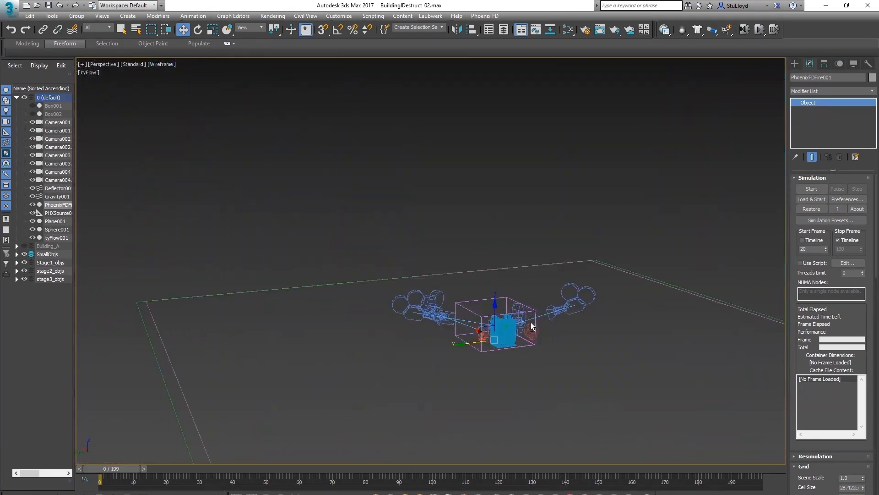
{"action": "middle_click_drag", "start_coordinate": [531, 322], "coordinate": [601, 340], "text": "alt"}
{"action": "key", "text": "F3"}
{"action": "scroll", "coordinate": [513, 330], "scroll_direction": "up", "scroll_amount": 8}
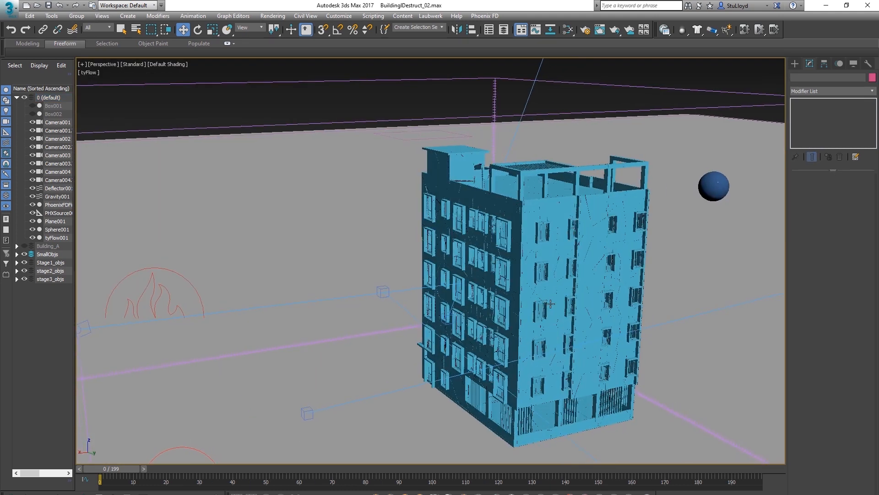
{"action": "middle_click_drag", "start_coordinate": [550, 304], "coordinate": [560, 285], "text": "alt"}
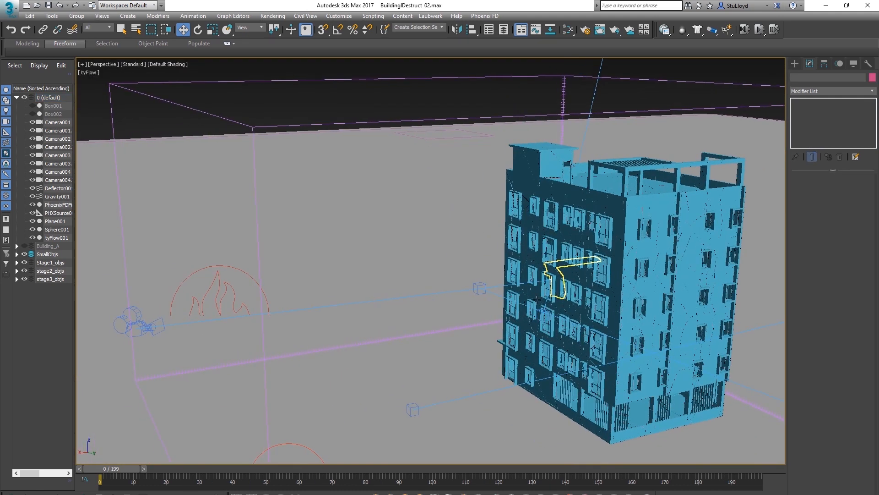
Select the Phoenix source and isolate the stage2_objs layer by hiding the other stage layers
{"action": "left_click", "coordinate": [238, 265]}
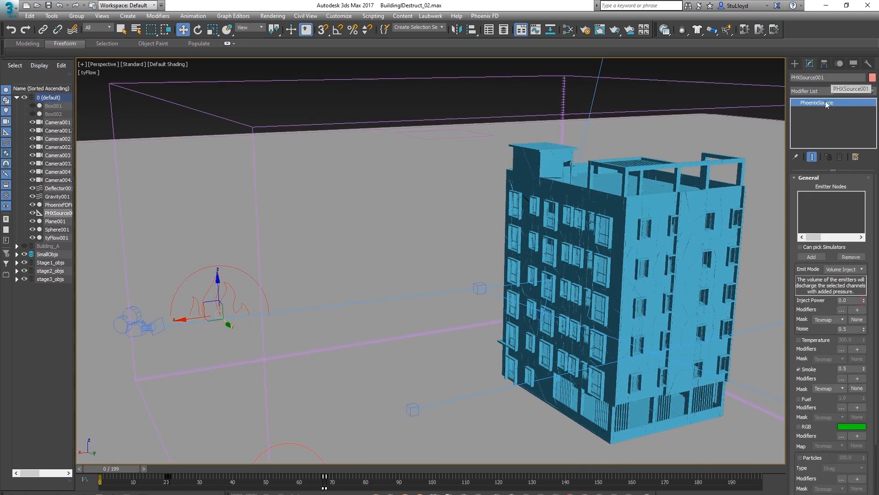
{"action": "middle_click_drag", "start_coordinate": [577, 306], "coordinate": [561, 282], "text": "alt"}
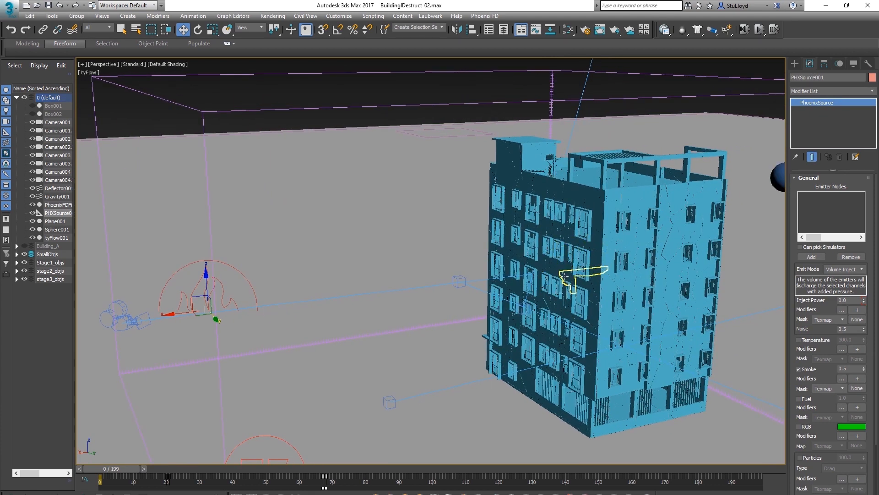
{"action": "middle_click_drag", "start_coordinate": [560, 285], "coordinate": [2, 248], "text": "alt"}
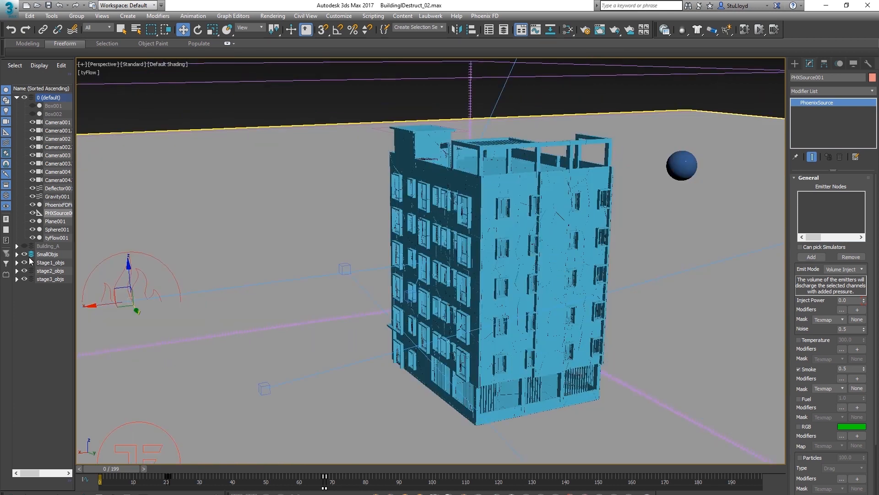
{"action": "left_click", "coordinate": [25, 271]}
{"action": "left_click", "coordinate": [25, 278]}
{"action": "middle_click_drag", "start_coordinate": [524, 270], "coordinate": [503, 269]}
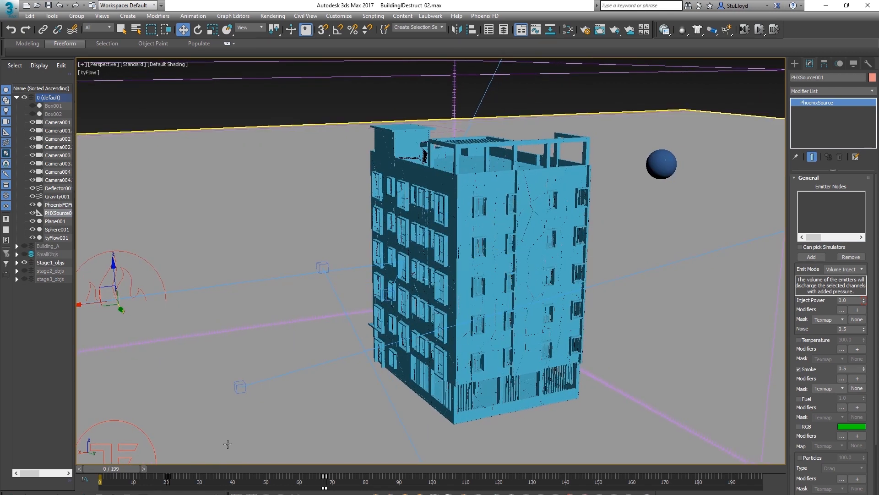
{"action": "left_click", "coordinate": [25, 262]}
{"action": "left_click", "coordinate": [25, 271]}
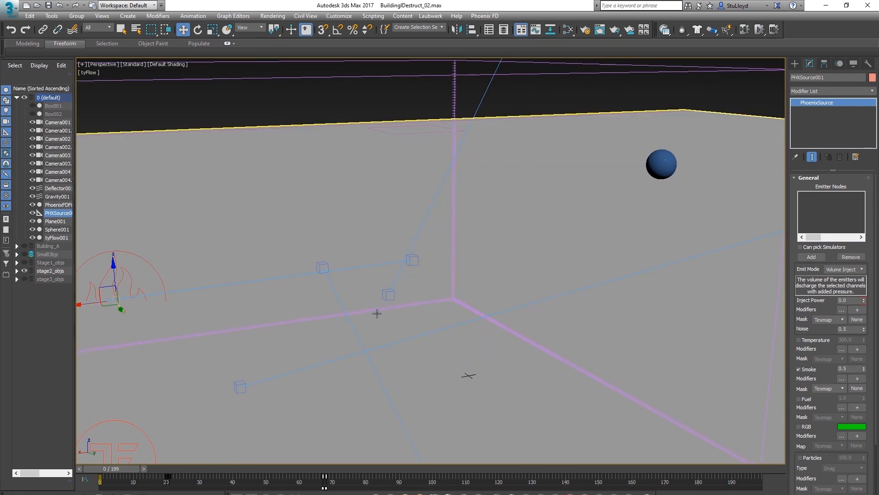
Play and scrub the animation to review the stage2 fragments while toggling layer visibility
{"action": "key", "text": "/"}
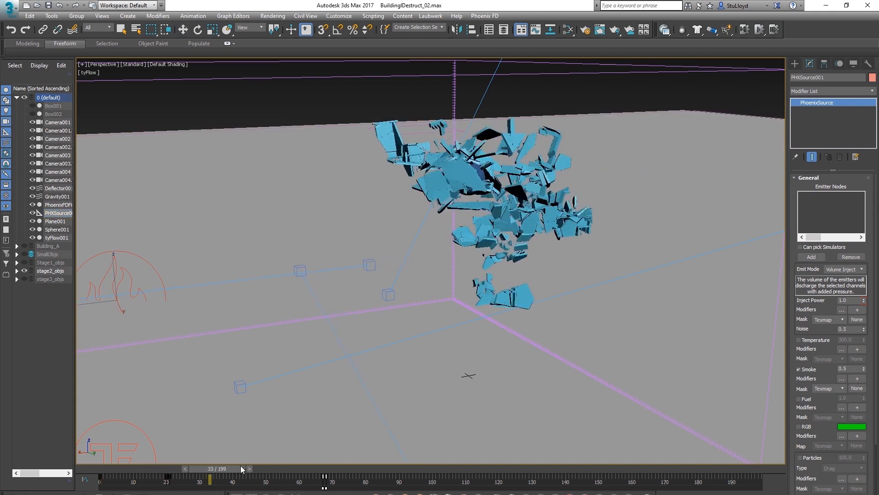
{"action": "key", "text": "/"}
{"action": "middle_click_drag", "start_coordinate": [228, 335], "coordinate": [390, 285], "text": "alt"}
{"action": "left_click_drag", "start_coordinate": [395, 470], "coordinate": [293, 457]}
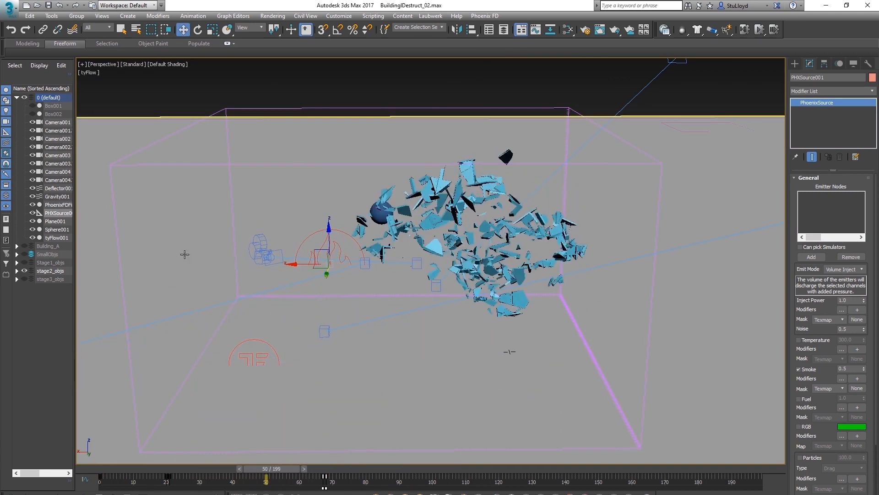
{"action": "left_click", "coordinate": [25, 270]}
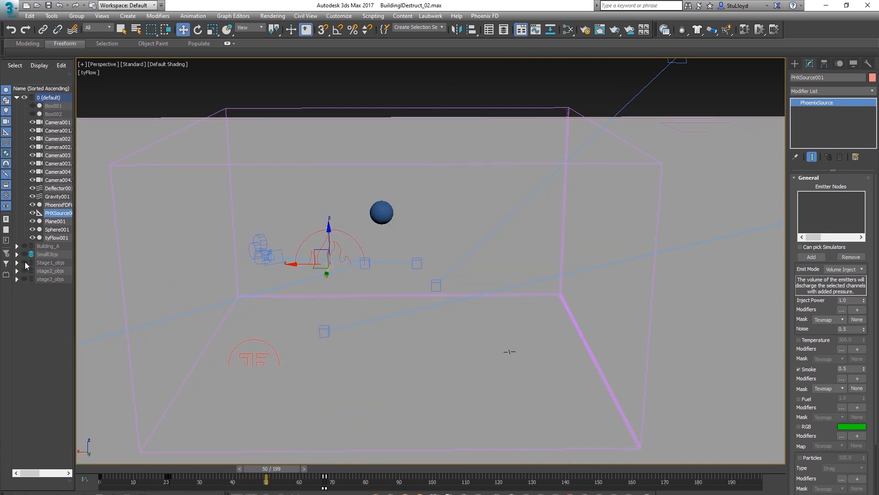
{"action": "left_click", "coordinate": [25, 262]}
{"action": "middle_click_drag", "start_coordinate": [514, 275], "coordinate": [559, 281], "text": "alt"}
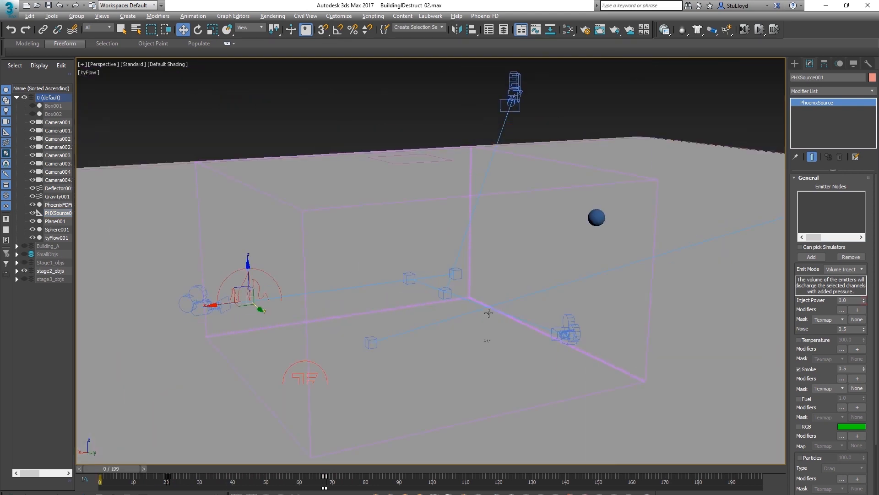
{"action": "middle_click_drag", "start_coordinate": [488, 313], "coordinate": [476, 317], "text": "alt"}
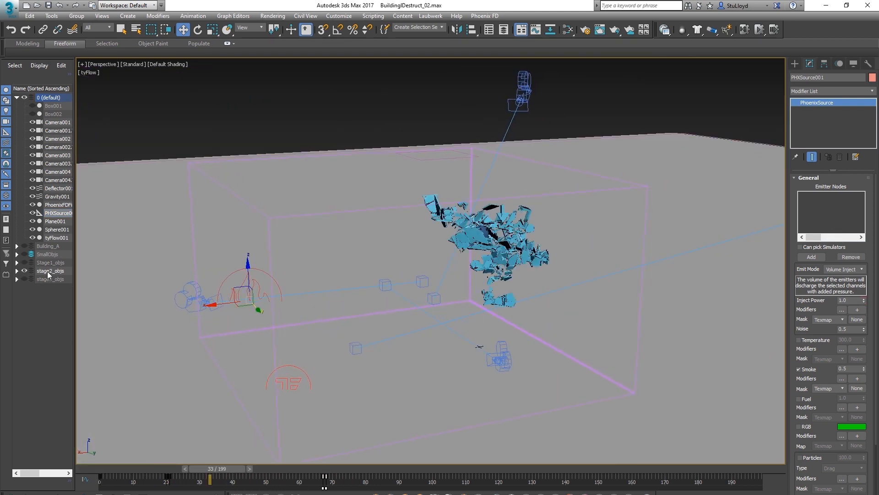
{"action": "right_click", "coordinate": [49, 274]}
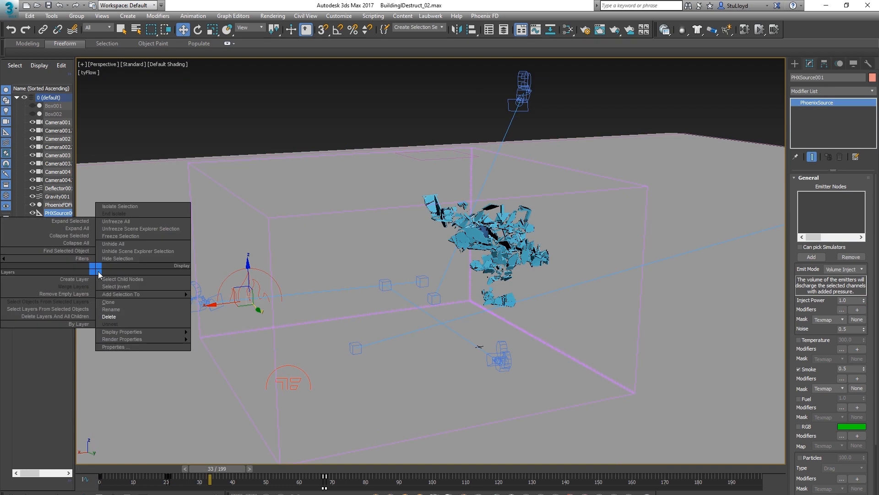
{"action": "left_click", "coordinate": [120, 278]}
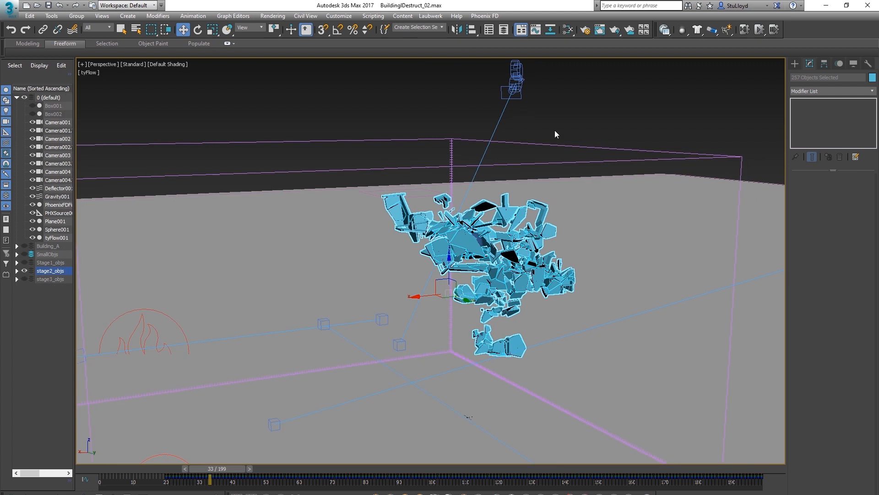
{"action": "left_click", "coordinate": [555, 131]}
Select the Phoenix source and add the stage2 fragments from the emitObjs selection set as its emitter nodes
{"action": "left_click", "coordinate": [160, 310]}
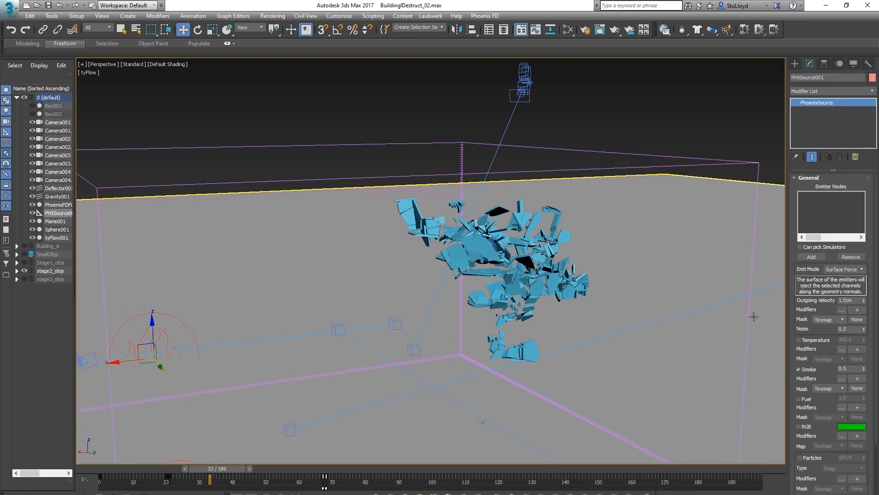
{"action": "left_click", "coordinate": [810, 257]}
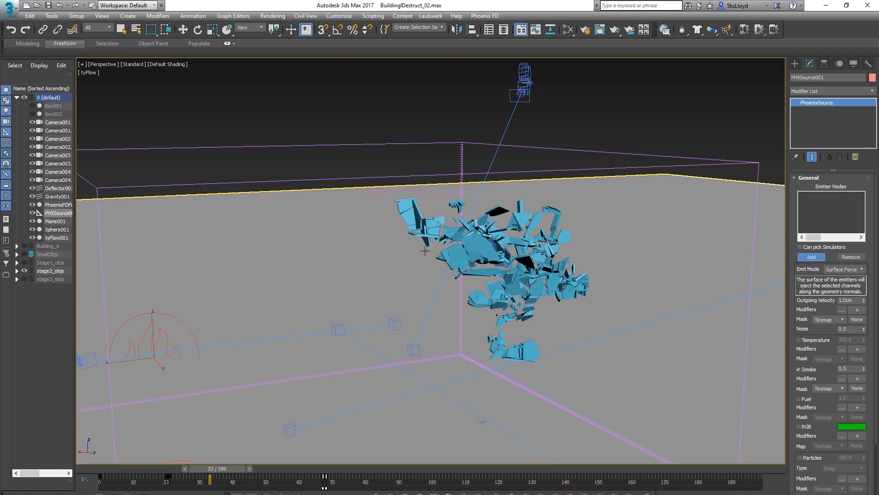
{"action": "key", "text": "h"}
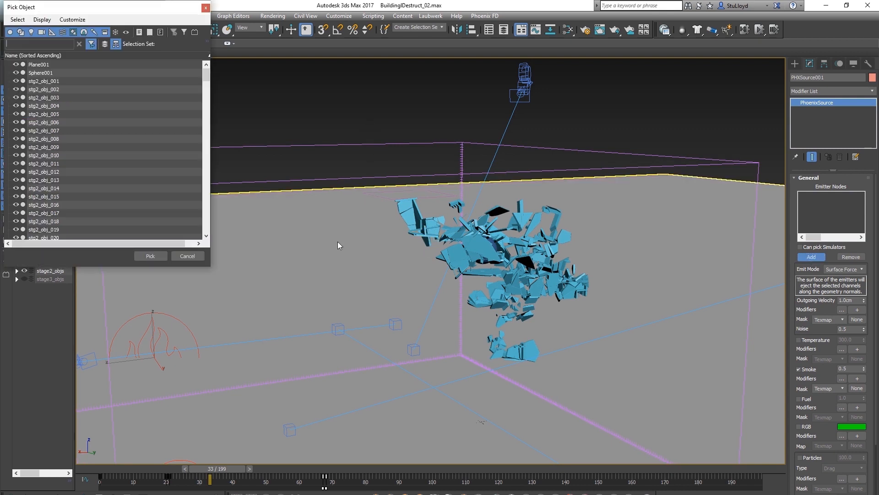
{"action": "left_click", "coordinate": [207, 42]}
{"action": "left_click", "coordinate": [172, 57]}
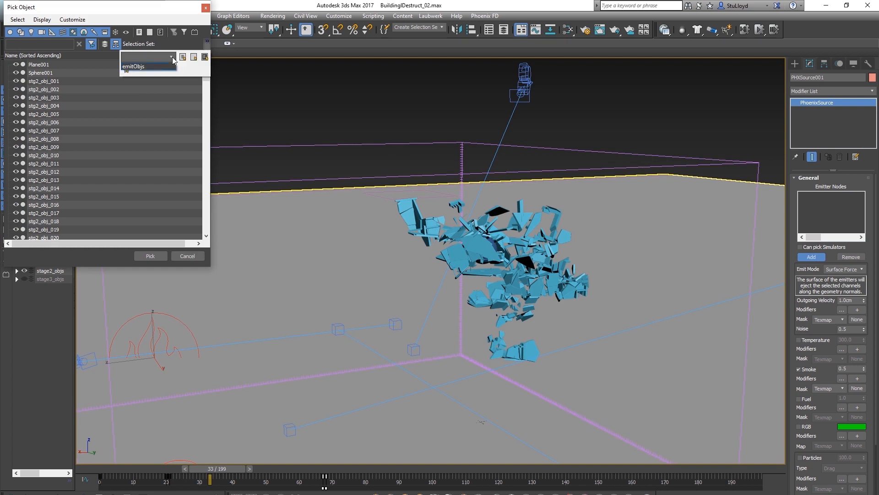
{"action": "left_click", "coordinate": [137, 67]}
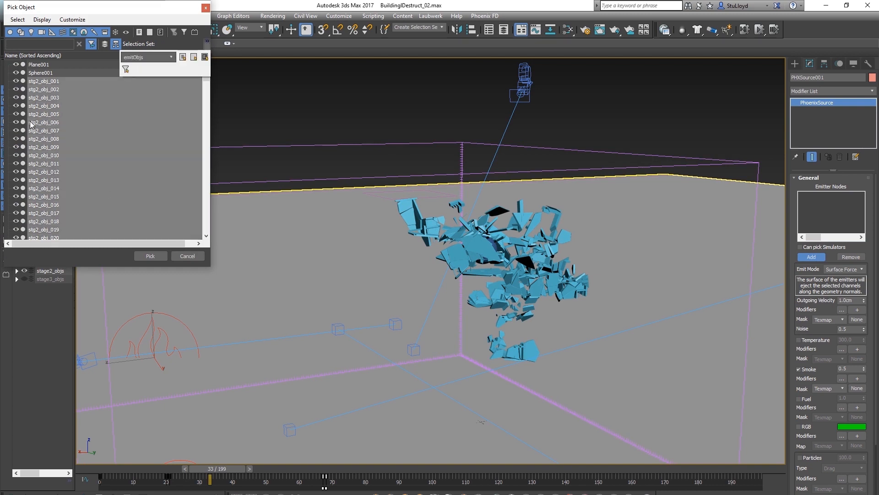
{"action": "left_click", "coordinate": [150, 256]}
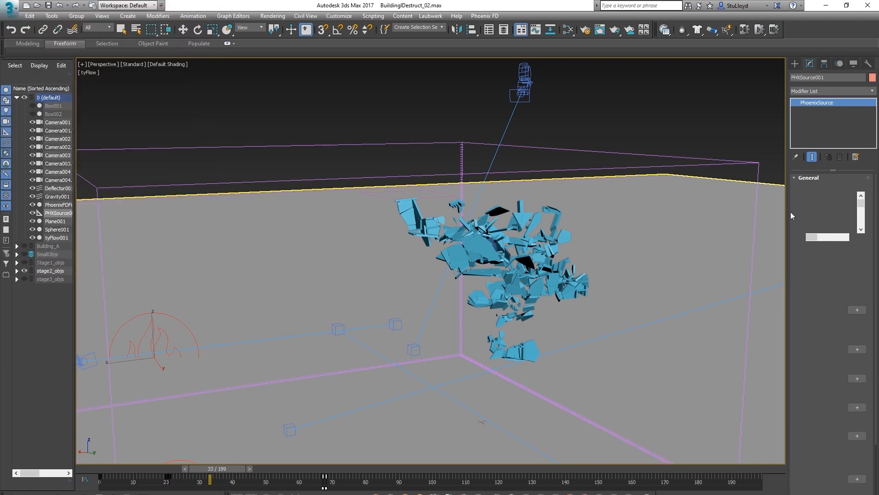
Scrub the timeline and navigate the viewport to inspect the fragments assigned as emitters
{"action": "left_click_drag", "start_coordinate": [227, 469], "coordinate": [202, 466]}
{"action": "key", "text": "w"}
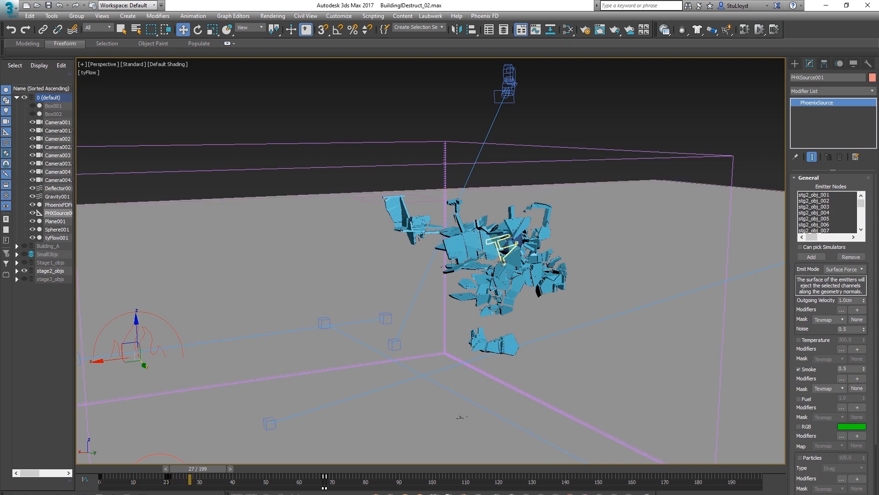
{"action": "scroll", "coordinate": [487, 293], "scroll_direction": "up", "scroll_amount": 1}
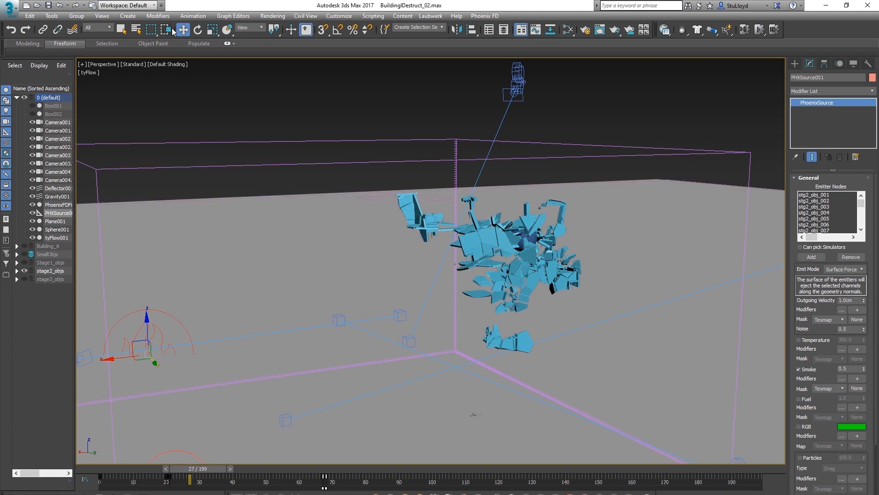
{"action": "scroll", "coordinate": [549, 277], "scroll_direction": "down", "scroll_amount": 5}
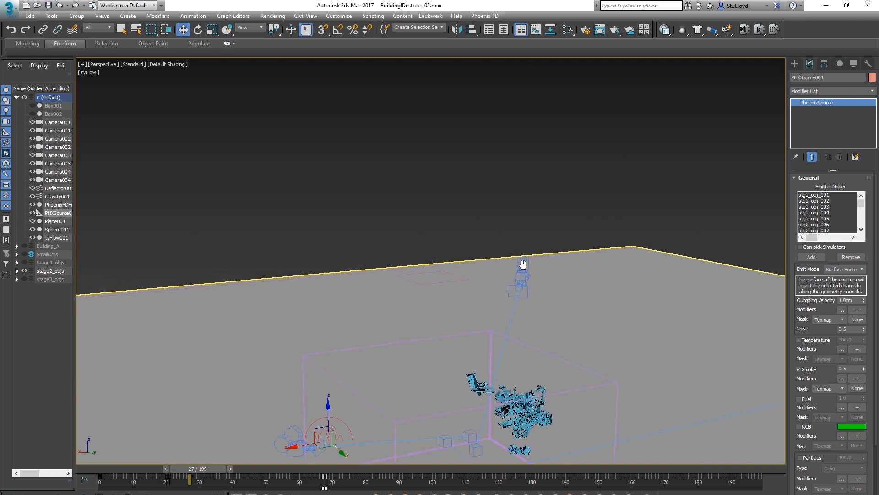
{"action": "scroll", "coordinate": [475, 304], "scroll_direction": "up", "scroll_amount": 6}
{"action": "middle_click_drag", "start_coordinate": [545, 307], "coordinate": [520, 270]}
{"action": "scroll", "coordinate": [533, 306], "scroll_direction": "up", "scroll_amount": 2}
{"action": "scroll", "coordinate": [499, 311], "scroll_direction": "down", "scroll_amount": 2}
{"action": "scroll", "coordinate": [519, 270], "scroll_direction": "down", "scroll_amount": 3}
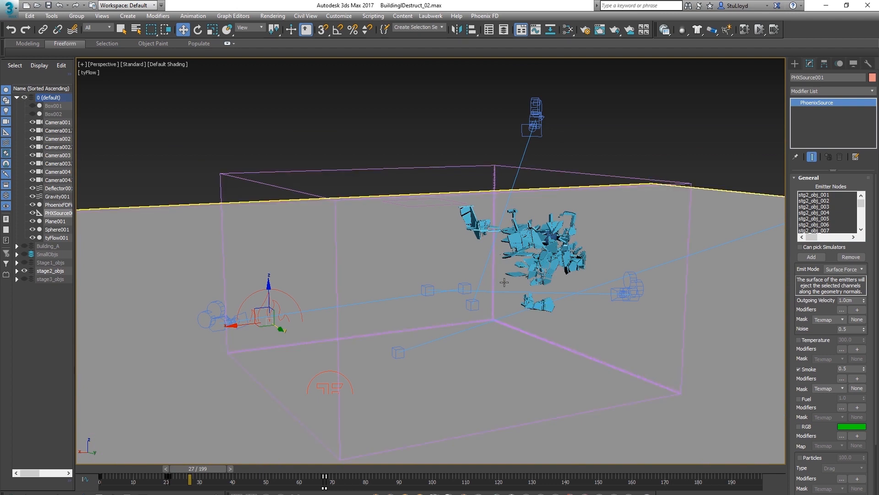
{"action": "scroll", "coordinate": [504, 282], "scroll_direction": "up", "scroll_amount": 4}
{"action": "scroll", "coordinate": [508, 300], "scroll_direction": "up", "scroll_amount": 2}
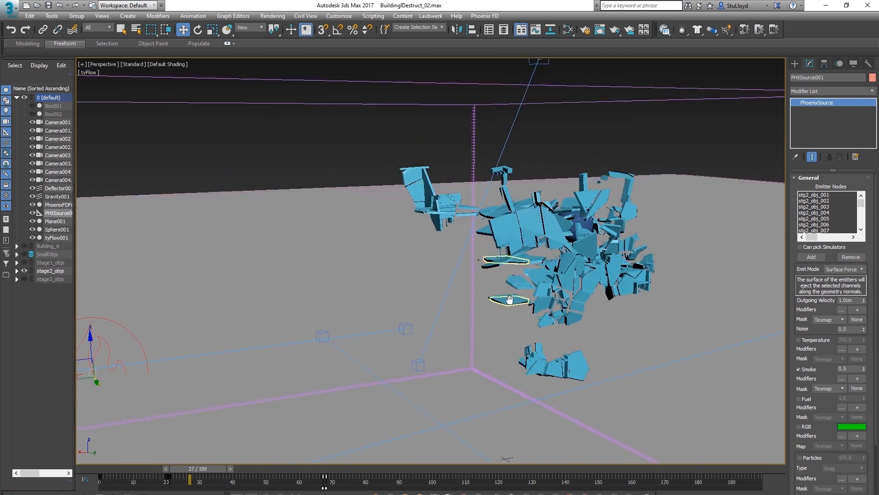
{"action": "middle_click_drag", "start_coordinate": [510, 300], "coordinate": [504, 309]}
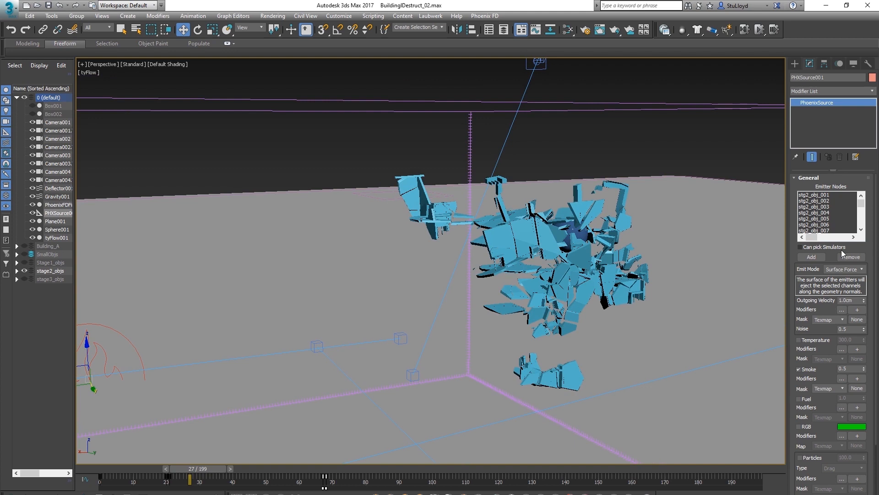
Set the source's emit mode to Volume Inject and convert the selected emitters into non-solids
{"action": "left_click", "coordinate": [859, 272]}
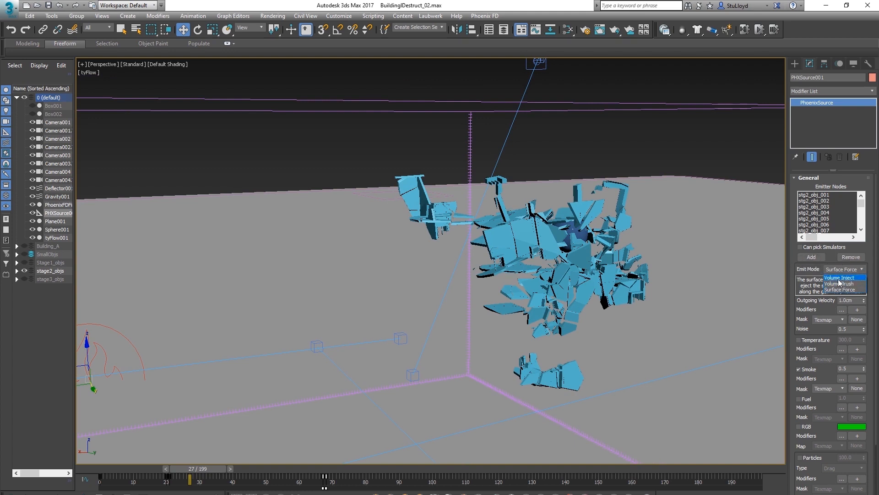
{"action": "left_click", "coordinate": [842, 278]}
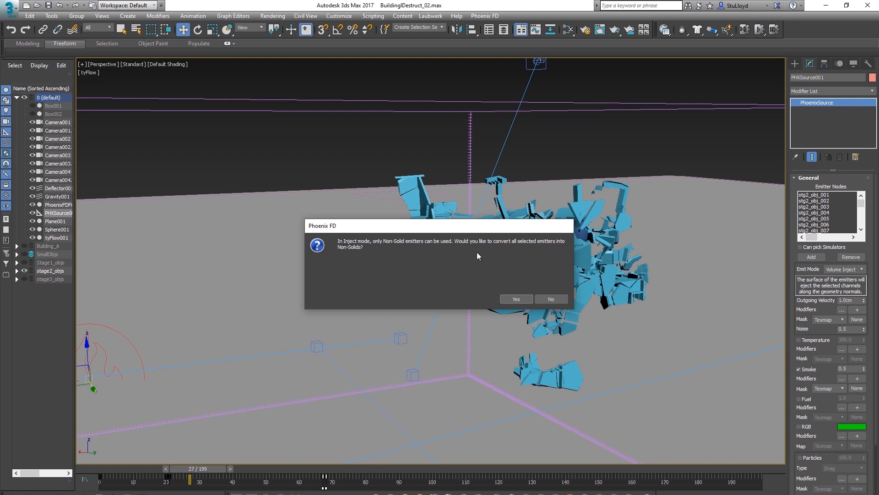
{"action": "left_click", "coordinate": [515, 299]}
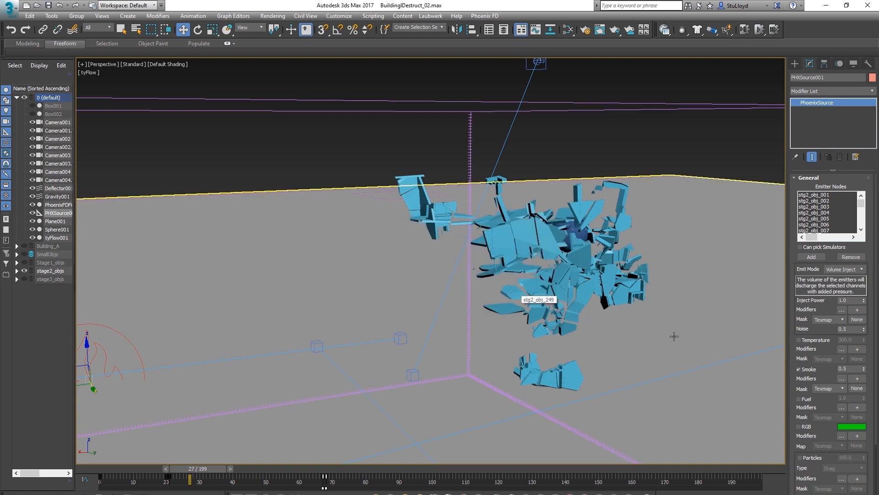
Scrub the animation and orbit around the scene to review the flying stage2 fragments
{"action": "middle_click_drag", "start_coordinate": [543, 285], "coordinate": [556, 284], "text": "alt"}
{"action": "scroll", "coordinate": [556, 285], "scroll_direction": "down", "scroll_amount": 3}
{"action": "middle_click_drag", "start_coordinate": [502, 280], "coordinate": [521, 262], "text": "alt"}
{"action": "scroll", "coordinate": [553, 274], "scroll_direction": "up", "scroll_amount": 5}
{"action": "scroll", "coordinate": [565, 270], "scroll_direction": "down", "scroll_amount": 2}
{"action": "middle_click_drag", "start_coordinate": [472, 325], "coordinate": [488, 335]}
{"action": "scroll", "coordinate": [484, 323], "scroll_direction": "down", "scroll_amount": 3}
{"action": "left_click_drag", "start_coordinate": [209, 476], "coordinate": [183, 473]}
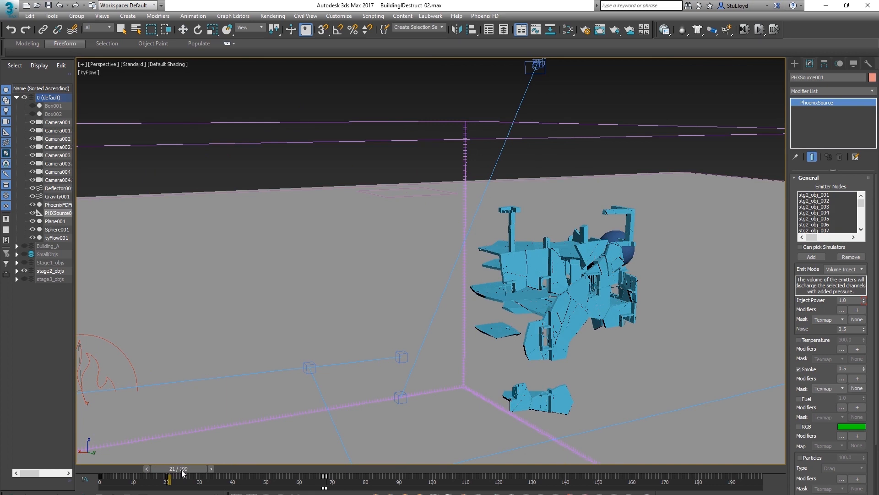
{"action": "key", "text": "w"}
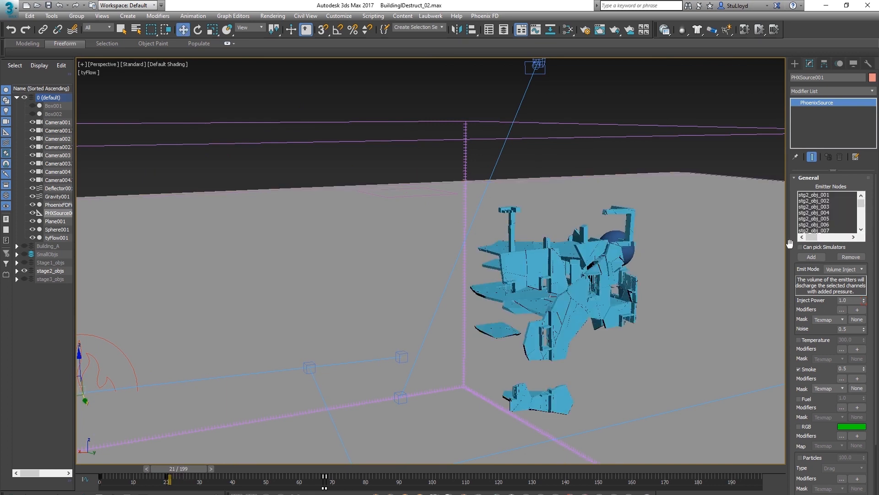
{"action": "middle_click_drag", "start_coordinate": [436, 288], "coordinate": [518, 296]}
{"action": "left_click_drag", "start_coordinate": [180, 469], "coordinate": [180, 469]}
{"action": "key", "text": "w"}
{"action": "middle_click_drag", "start_coordinate": [692, 283], "coordinate": [663, 276]}
{"action": "middle_click_drag", "start_coordinate": [446, 367], "coordinate": [414, 355]}
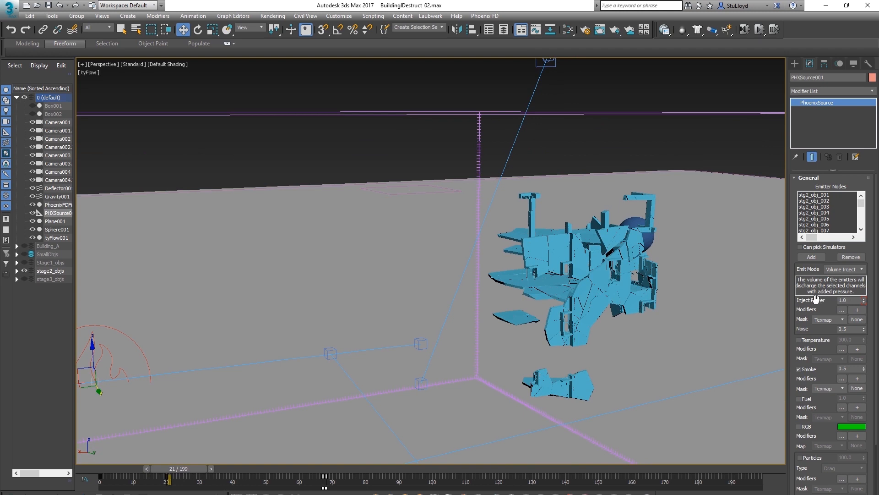
{"action": "left_click_drag", "start_coordinate": [184, 468], "coordinate": [257, 469]}
{"action": "middle_click_drag", "start_coordinate": [526, 346], "coordinate": [404, 316]}
{"action": "scroll", "coordinate": [407, 355], "scroll_direction": "down", "scroll_amount": 3}
{"action": "left_click_drag", "start_coordinate": [251, 469], "coordinate": [323, 471]}
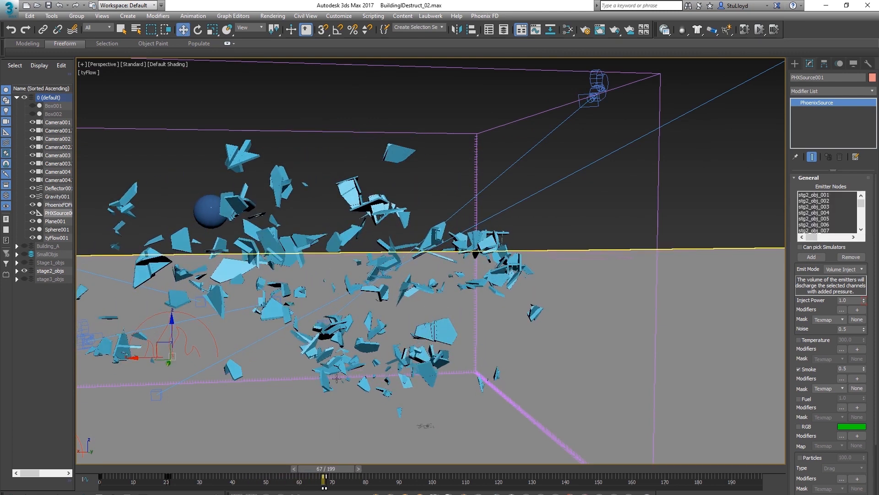
{"action": "middle_click_drag", "start_coordinate": [341, 348], "coordinate": [406, 351]}
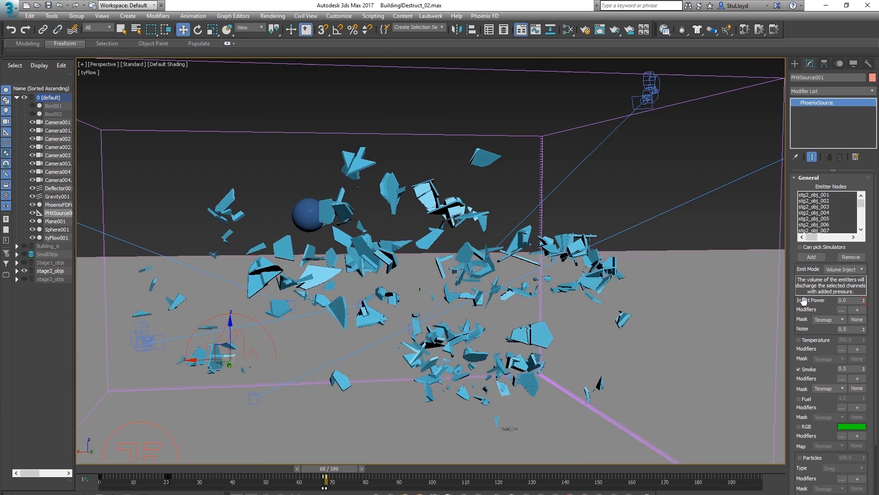
{"action": "middle_click_drag", "start_coordinate": [423, 366], "coordinate": [420, 355]}
{"action": "left_click_drag", "start_coordinate": [340, 471], "coordinate": [432, 475]}
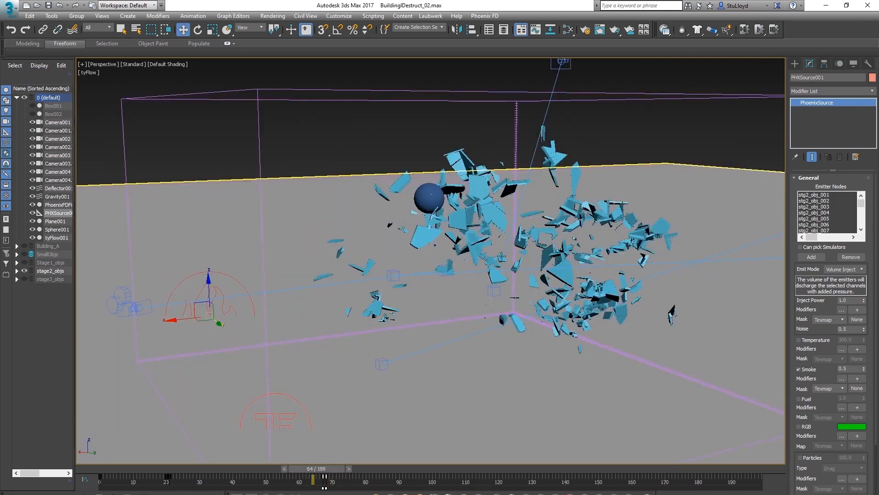
{"action": "middle_click_drag", "start_coordinate": [502, 256], "coordinate": [513, 272]}
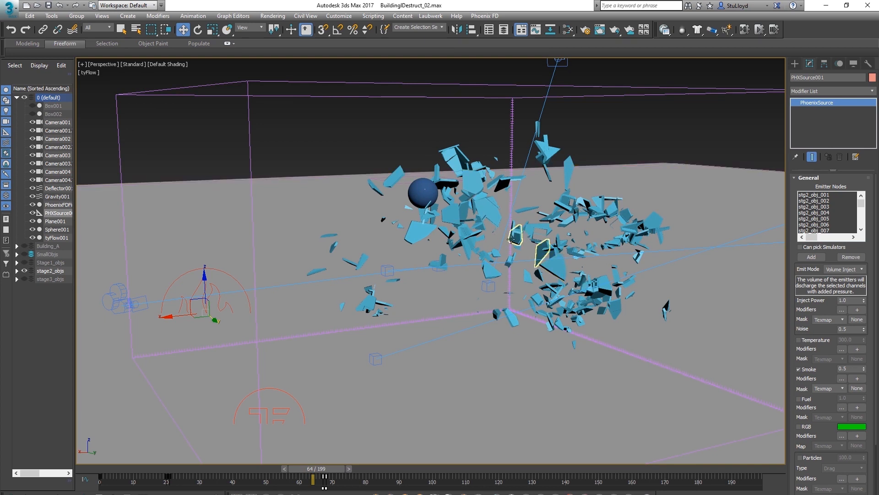
Unhide the Stage1_objs and stage3_objs layers, toggling the SmallObjs layer on and off again
{"action": "left_click", "coordinate": [25, 262]}
{"action": "middle_click_drag", "start_coordinate": [512, 261], "coordinate": [423, 302], "text": "alt"}
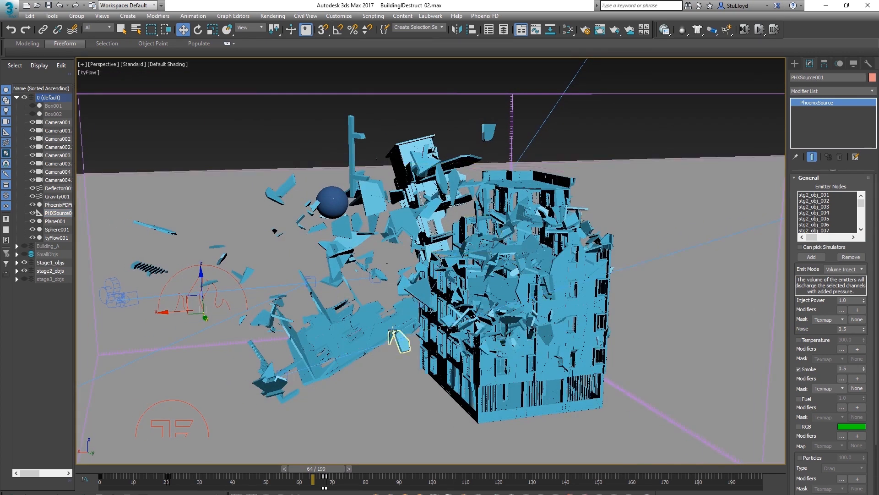
{"action": "left_click", "coordinate": [25, 279]}
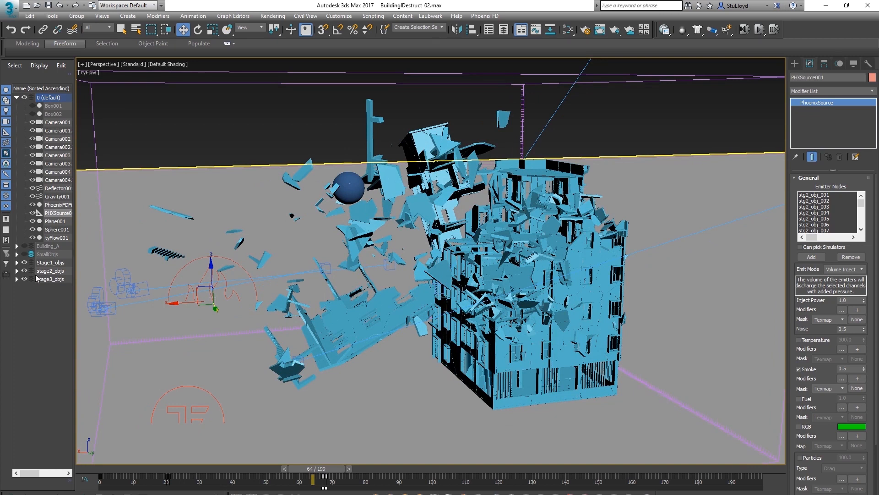
{"action": "left_click", "coordinate": [25, 255]}
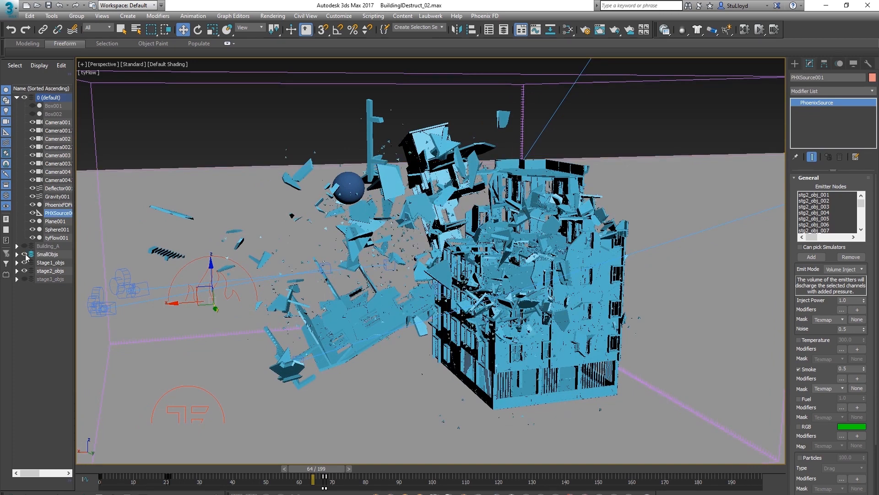
{"action": "left_click", "coordinate": [25, 255]}
Scrub back to around frame 28 and orbit to review the whole collapsing building
{"action": "middle_click_drag", "start_coordinate": [435, 322], "coordinate": [479, 327], "text": "alt"}
{"action": "scroll", "coordinate": [488, 309], "scroll_direction": "down", "scroll_amount": 4}
{"action": "scroll", "coordinate": [488, 309], "scroll_direction": "up", "scroll_amount": 3}
{"action": "left_click_drag", "start_coordinate": [320, 468], "coordinate": [50, 471]}
{"action": "middle_click_drag", "start_coordinate": [407, 322], "coordinate": [432, 316]}
{"action": "middle_click_drag", "start_coordinate": [459, 269], "coordinate": [468, 281], "text": "alt"}
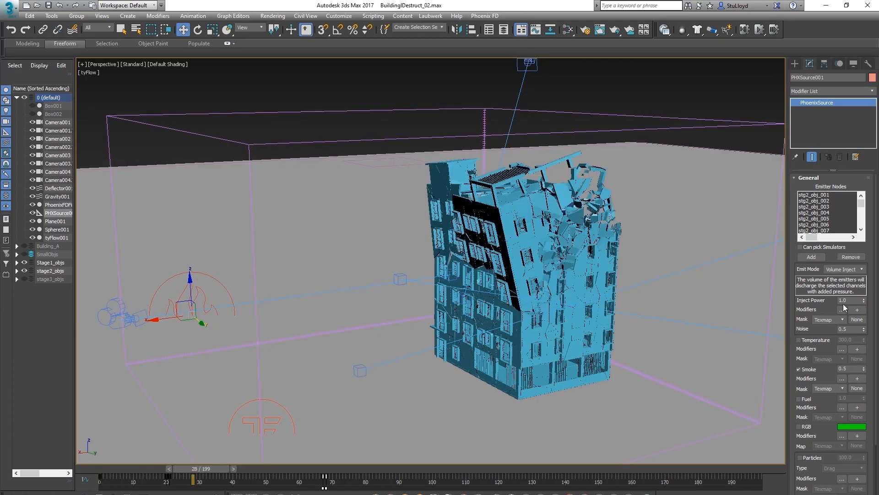
{"action": "scroll", "coordinate": [792, 235], "scroll_direction": "down", "scroll_amount": 3}
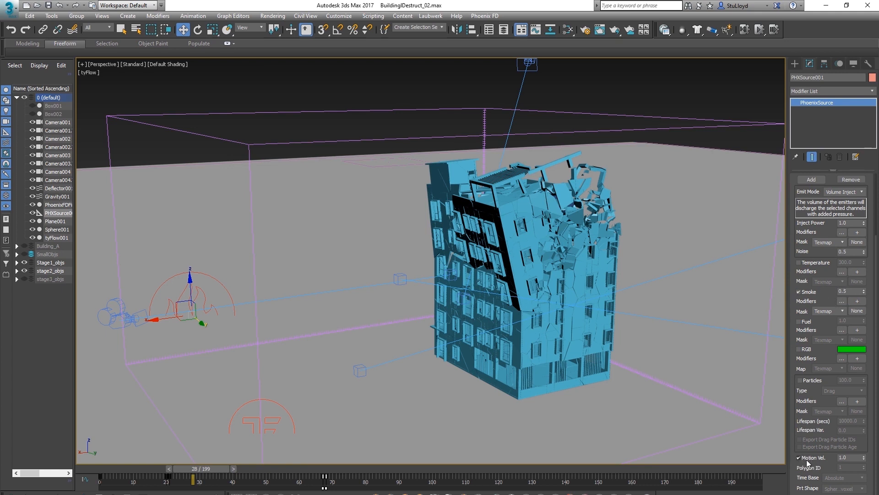
Select the Phoenix simulator and examine its Output, Rendering and volumetric render settings
{"action": "left_click", "coordinate": [716, 175]}
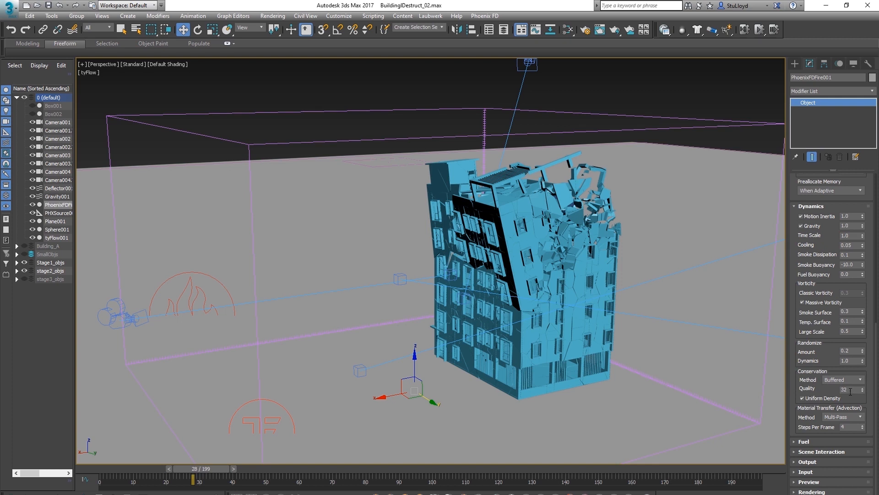
{"action": "left_click", "coordinate": [805, 461]}
{"action": "left_click_drag", "start_coordinate": [792, 387], "coordinate": [790, 360]}
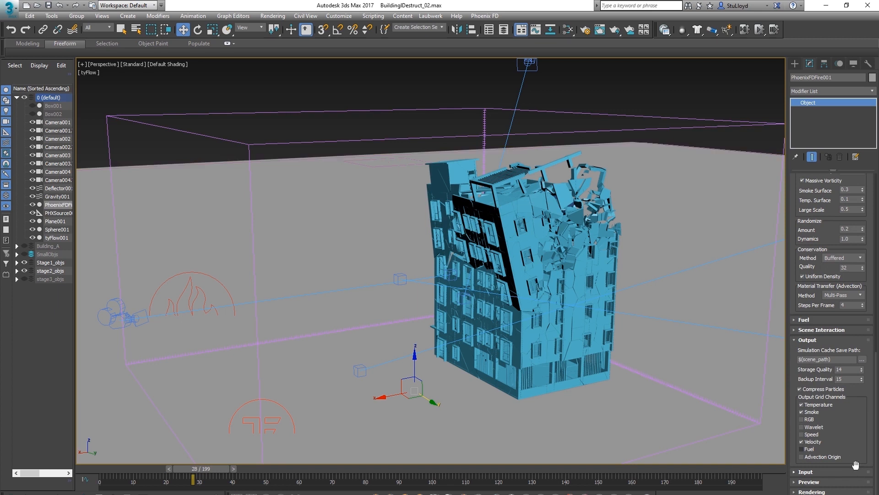
{"action": "left_click", "coordinate": [797, 492]}
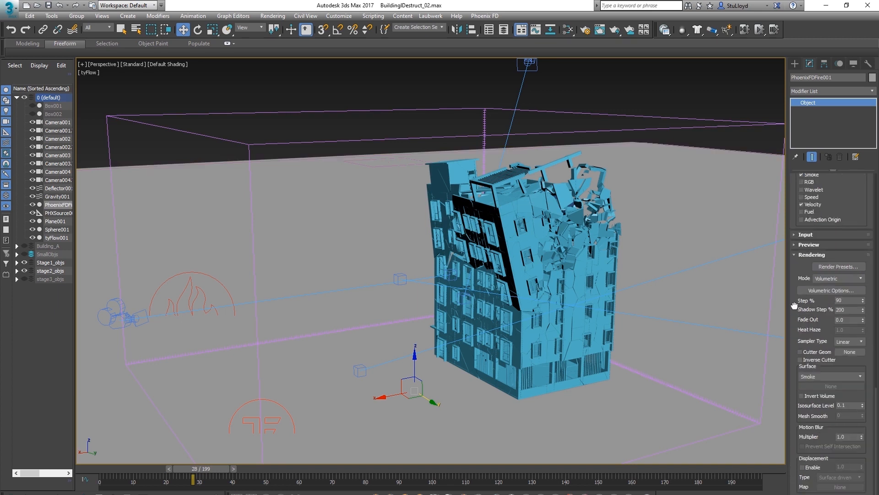
{"action": "left_click", "coordinate": [828, 290]}
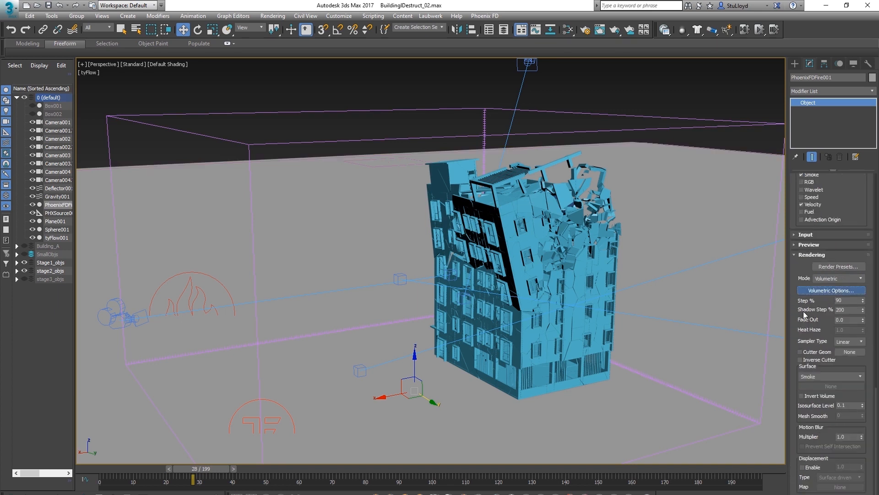
{"action": "left_click_drag", "start_coordinate": [212, 103], "coordinate": [260, 86]}
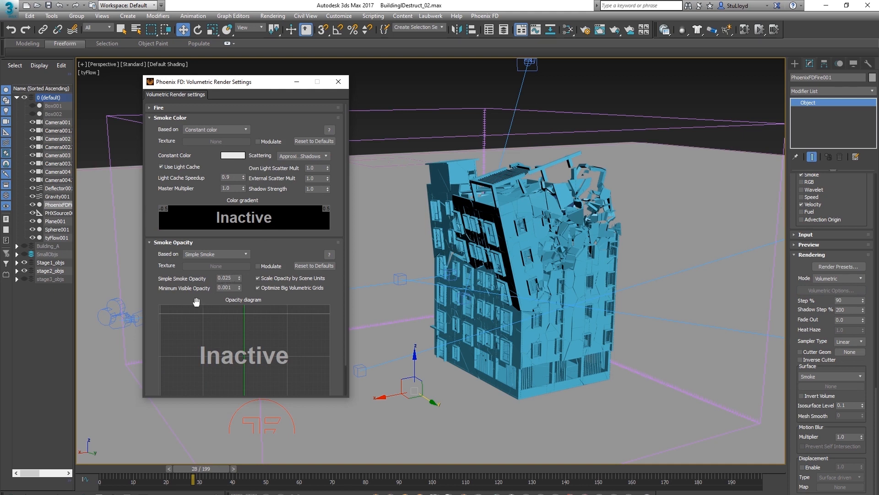
{"action": "left_click_drag", "start_coordinate": [261, 87], "coordinate": [253, 92]}
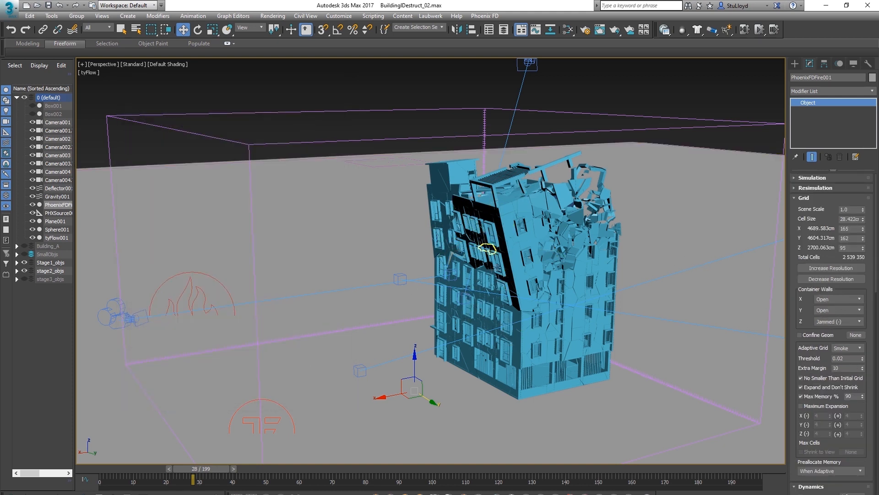
{"action": "scroll", "coordinate": [790, 249], "scroll_direction": "down", "scroll_amount": 1}
{"action": "scroll", "coordinate": [790, 250], "scroll_direction": "up", "scroll_amount": 1}
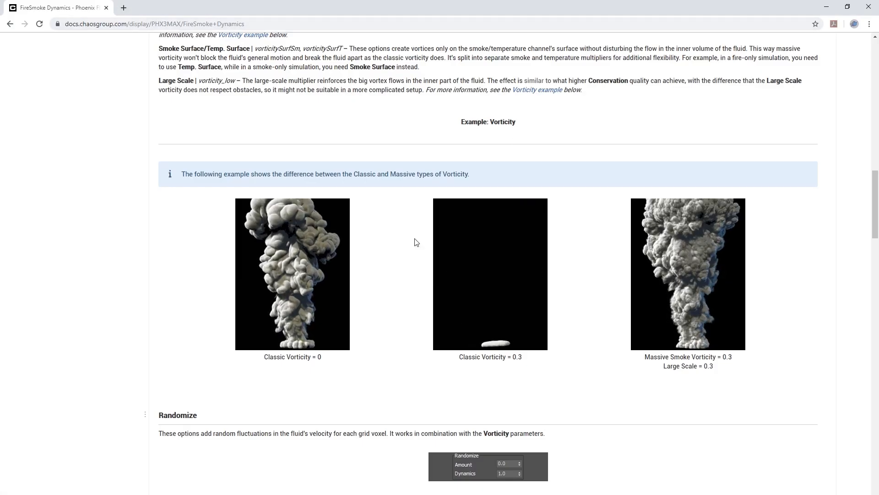
Switch to the browser and read the Phoenix FD Fire/Smoke Dynamics documentation on vorticity and conservation
{"action": "scroll", "coordinate": [570, 245], "scroll_direction": "up", "scroll_amount": 1}
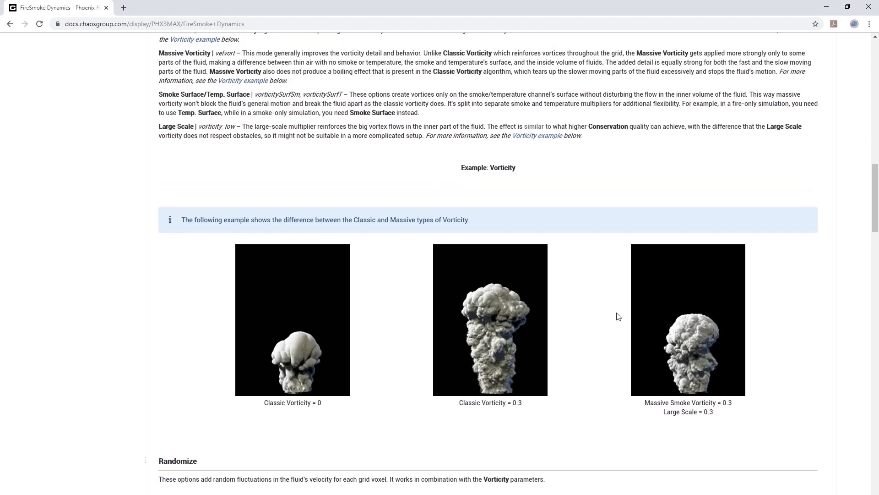
{"action": "scroll", "coordinate": [595, 279], "scroll_direction": "down", "scroll_amount": 1}
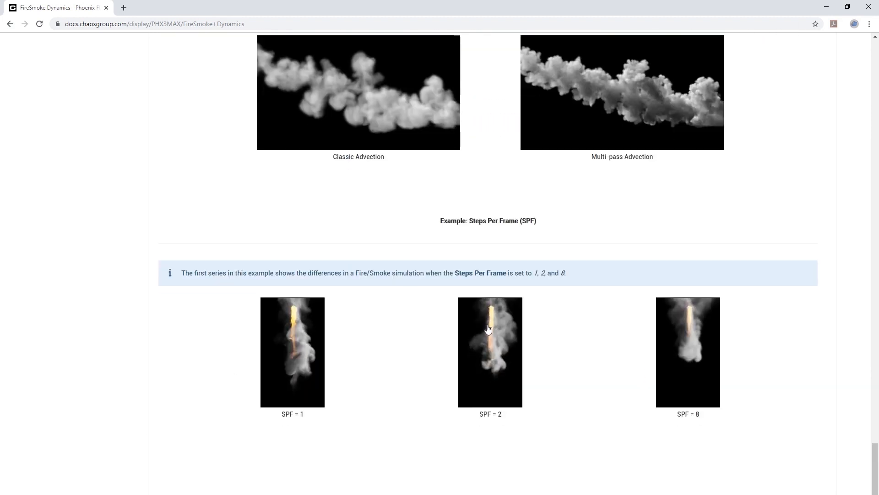
{"action": "scroll", "coordinate": [489, 274], "scroll_direction": "up", "scroll_amount": 1}
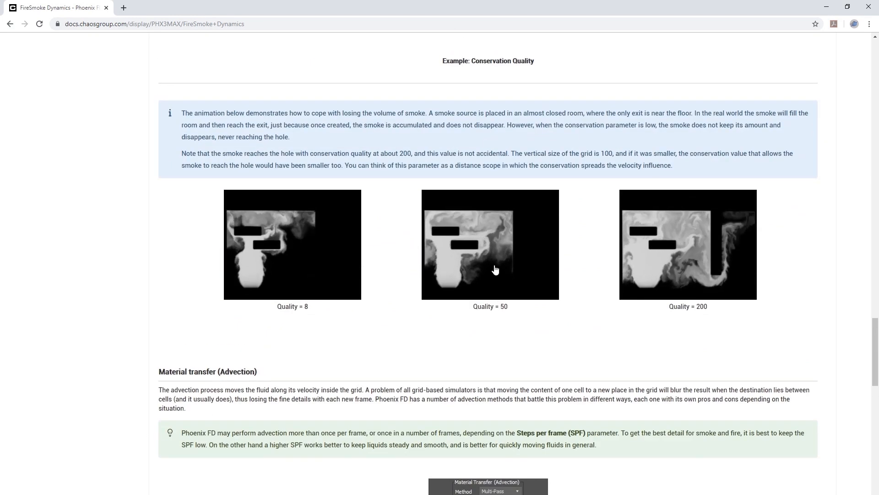
{"action": "scroll", "coordinate": [495, 269], "scroll_direction": "up", "scroll_amount": 12}
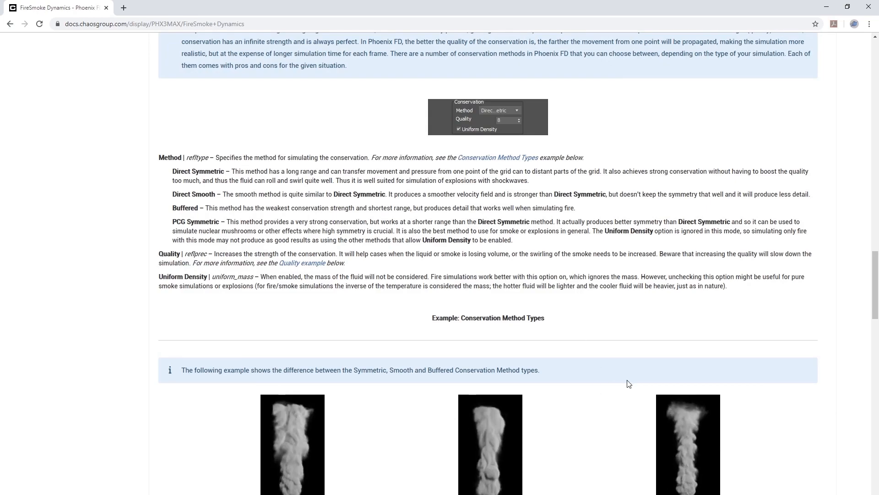
At frame 58, enable the Phoenix simulator's GPU preview in the viewport to display the smoke
{"action": "scroll", "coordinate": [467, 216], "scroll_direction": "up", "scroll_amount": 4}
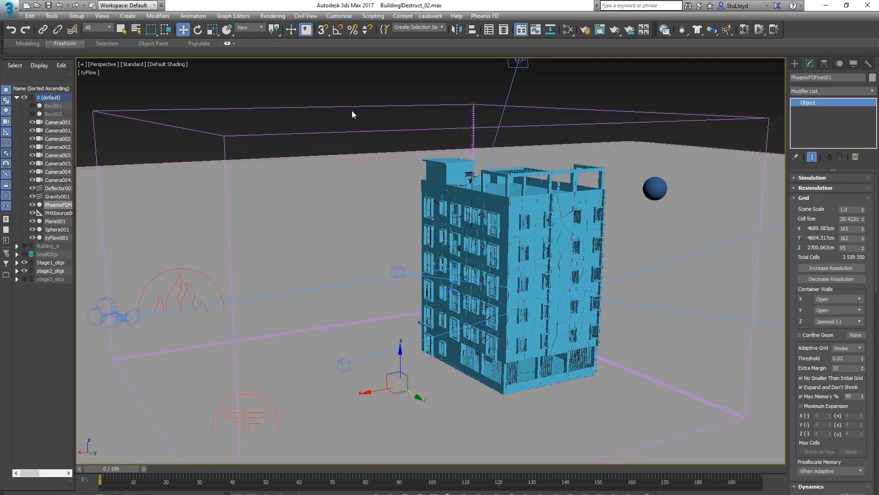
{"action": "left_click", "coordinate": [812, 177]}
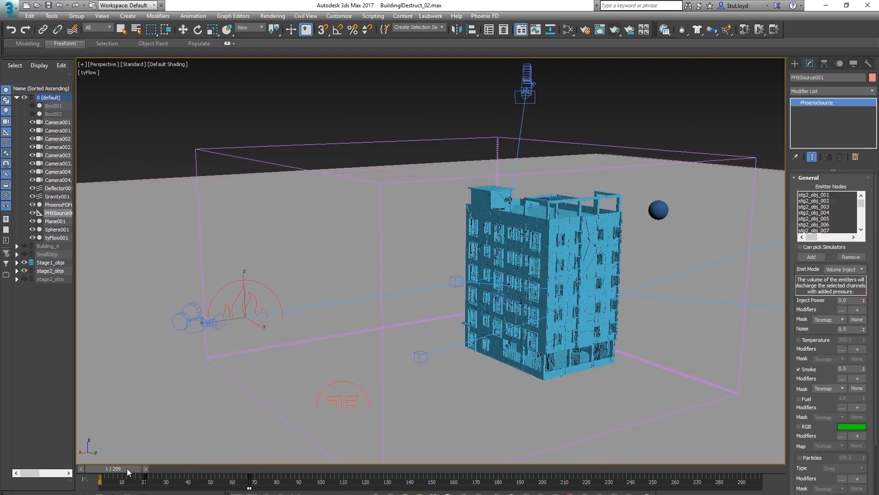
{"action": "left_click_drag", "start_coordinate": [127, 467], "coordinate": [324, 459]}
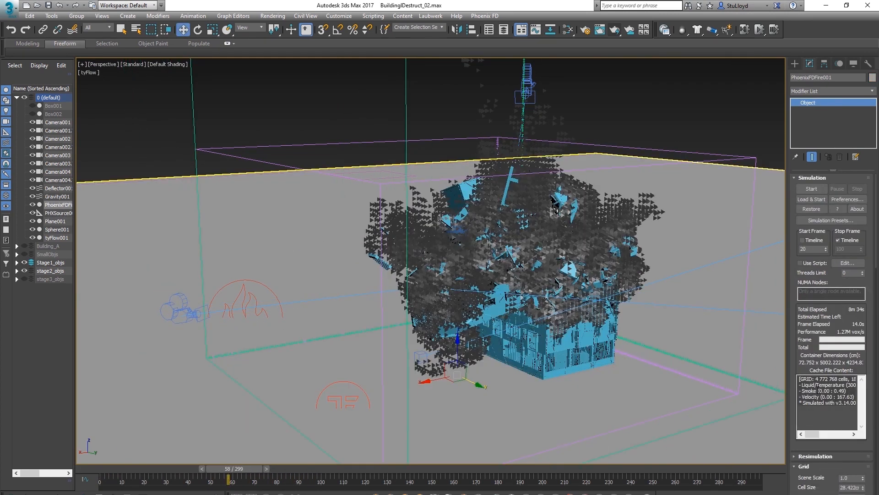
{"action": "left_click_drag", "start_coordinate": [793, 373], "coordinate": [768, 72]}
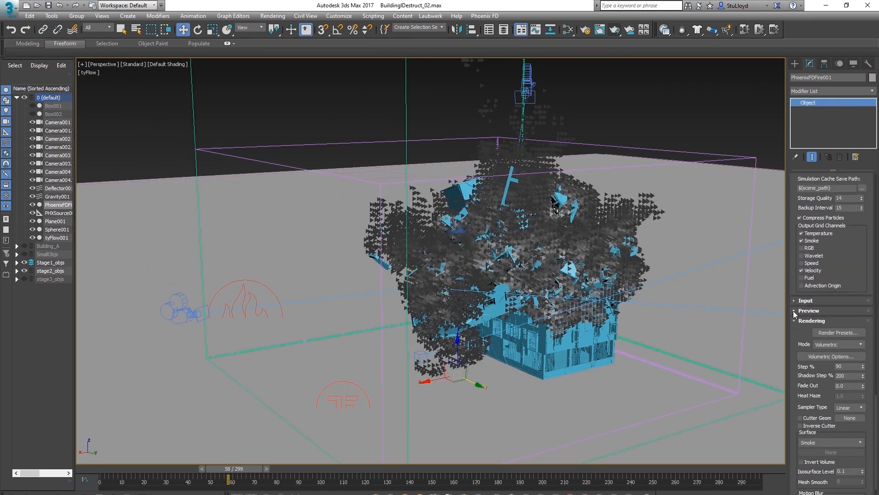
{"action": "left_click", "coordinate": [793, 311]}
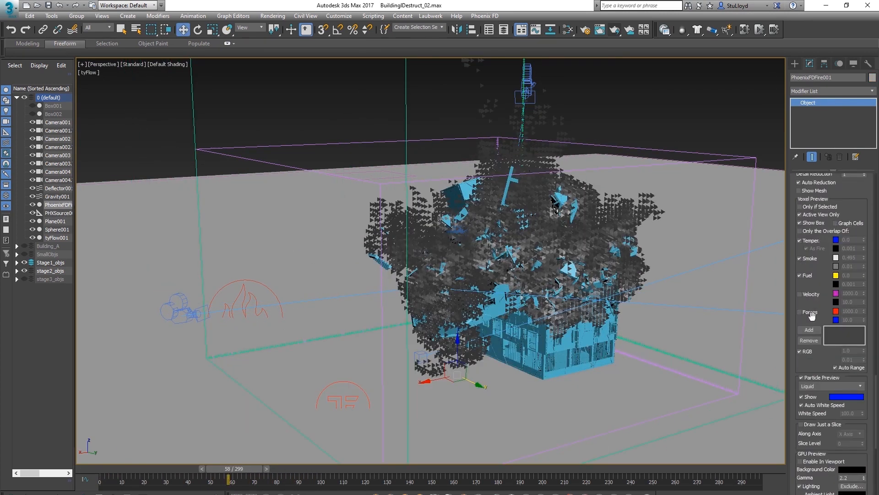
{"action": "scroll", "coordinate": [800, 256], "scroll_direction": "down", "scroll_amount": 3}
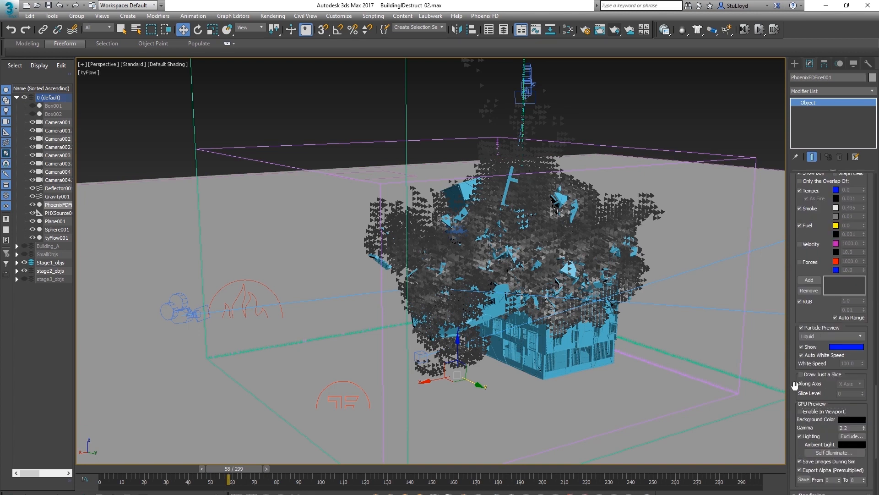
{"action": "left_click", "coordinate": [806, 412]}
{"action": "scroll", "coordinate": [550, 295], "scroll_direction": "up", "scroll_amount": 3}
{"action": "middle_click_drag", "start_coordinate": [550, 295], "coordinate": [437, 300], "text": "alt"}
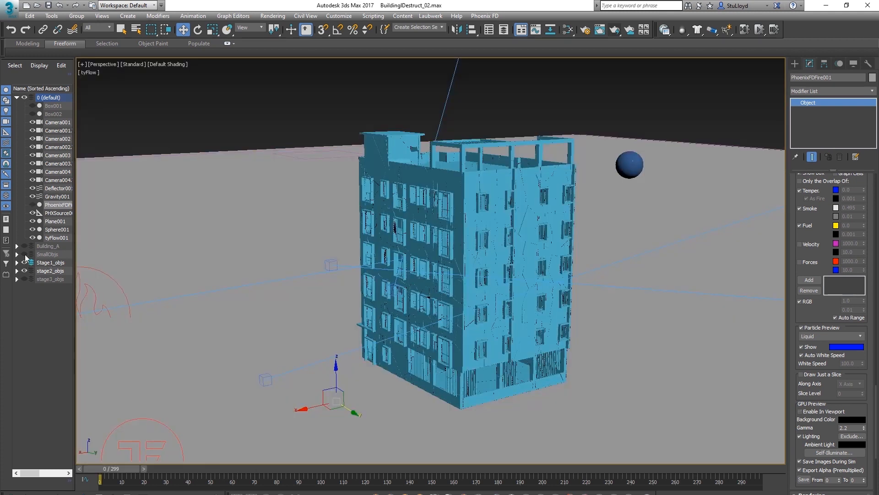
Unhide the SmallObjs and stage3_objs layers and select all objects in the SmallObjs through stage3_objs layers
{"action": "left_click", "coordinate": [25, 254]}
{"action": "left_click", "coordinate": [23, 279]}
{"action": "left_click", "coordinate": [48, 255]}
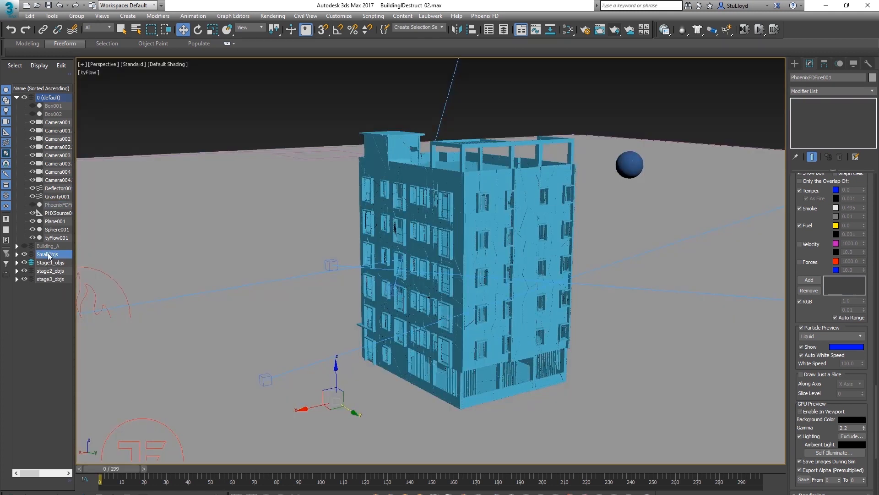
{"action": "left_click", "coordinate": [51, 280], "text": "shift"}
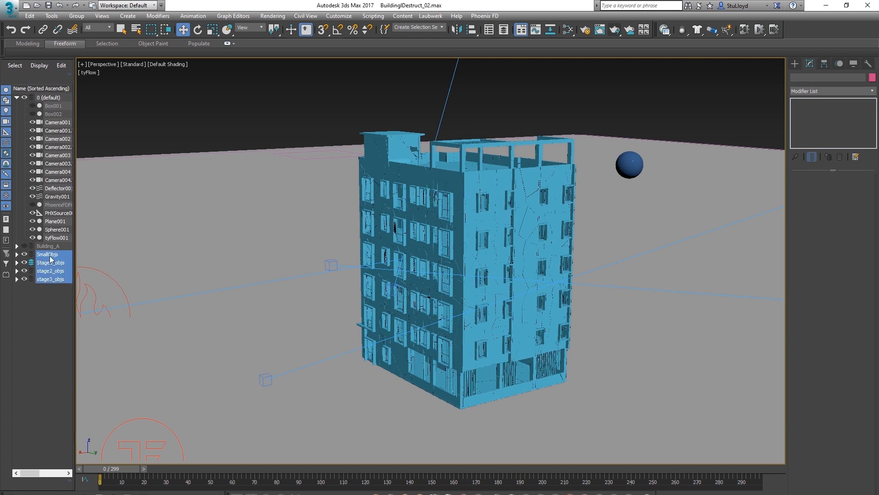
{"action": "right_click", "coordinate": [52, 256]}
{"action": "left_click", "coordinate": [122, 263]}
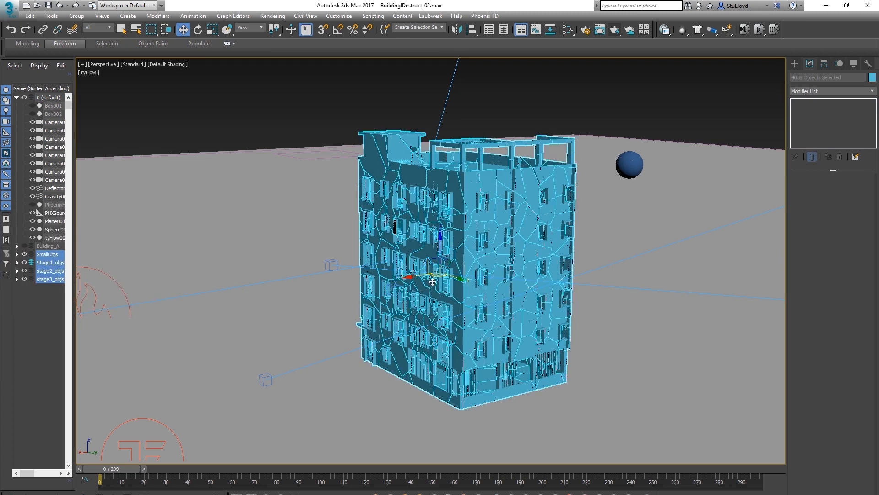
In the Slate Material Editor, assign the Multi/Sub-Object Material #35 to the selected fragments
{"action": "left_click", "coordinate": [570, 28]}
{"action": "middle_click_drag", "start_coordinate": [451, 277], "coordinate": [424, 196]}
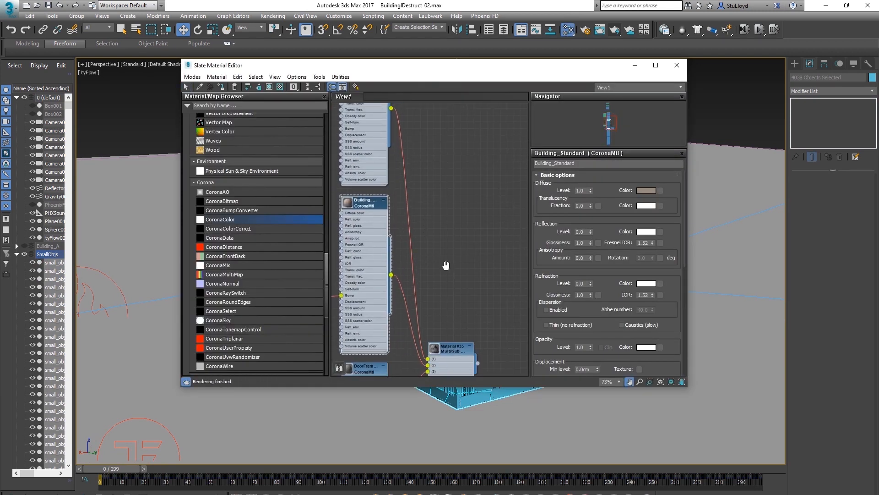
{"action": "middle_click_drag", "start_coordinate": [445, 265], "coordinate": [438, 174]}
{"action": "scroll", "coordinate": [438, 174], "scroll_direction": "down", "scroll_amount": 3}
{"action": "left_click", "coordinate": [446, 227]}
{"action": "scroll", "coordinate": [443, 230], "scroll_direction": "up", "scroll_amount": 2}
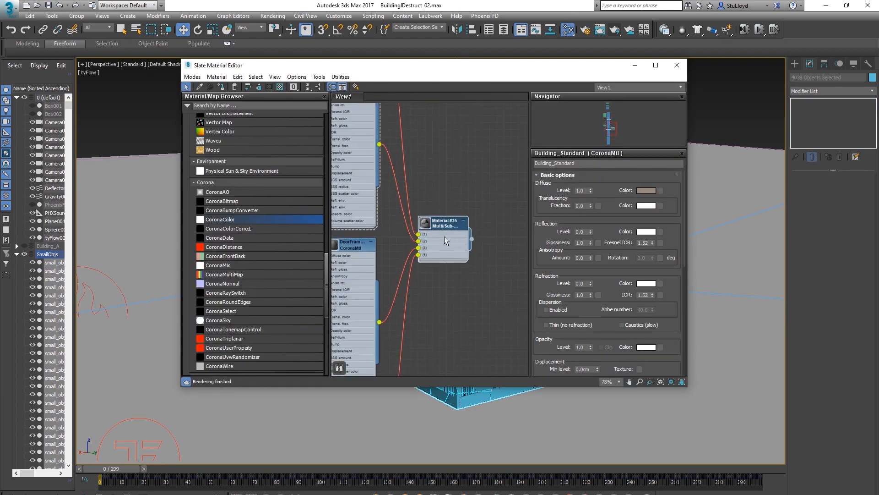
{"action": "scroll", "coordinate": [473, 242], "scroll_direction": "up", "scroll_amount": 2}
{"action": "right_click", "coordinate": [473, 242]}
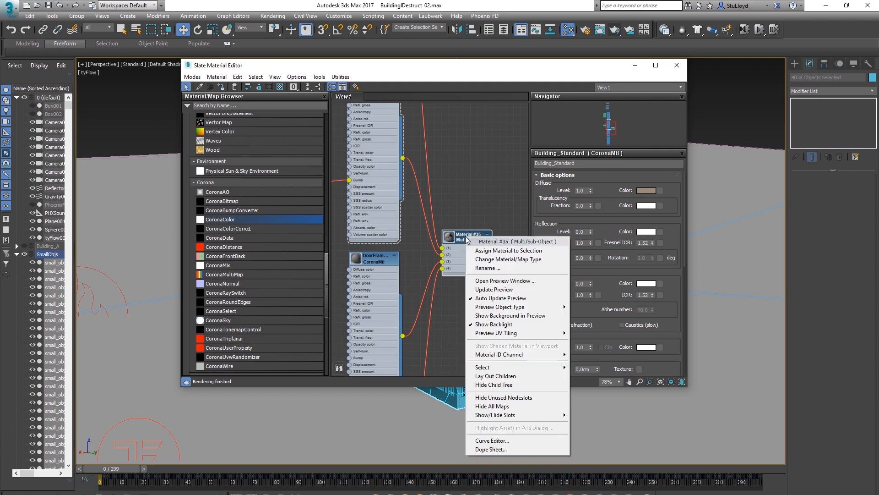
{"action": "left_click", "coordinate": [510, 252]}
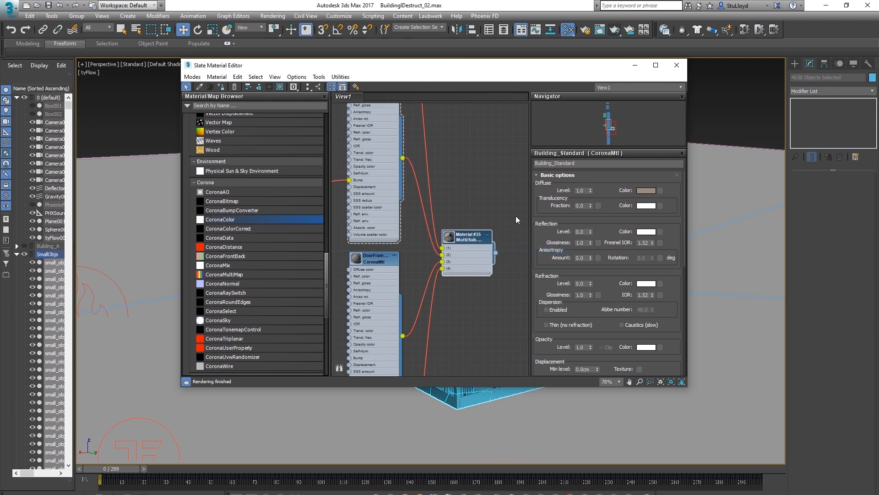
{"action": "scroll", "coordinate": [499, 199], "scroll_direction": "up", "scroll_amount": 1}
{"action": "middle_click_drag", "start_coordinate": [499, 199], "coordinate": [522, 233]}
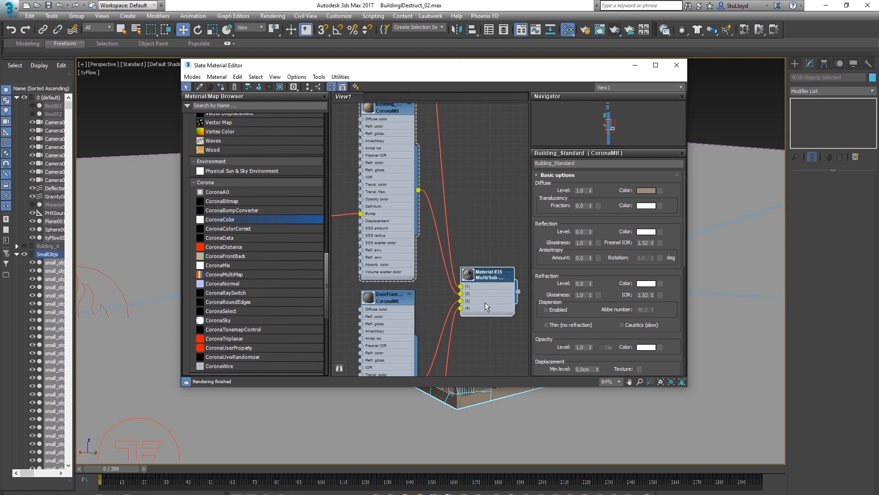
{"action": "left_click", "coordinate": [677, 65]}
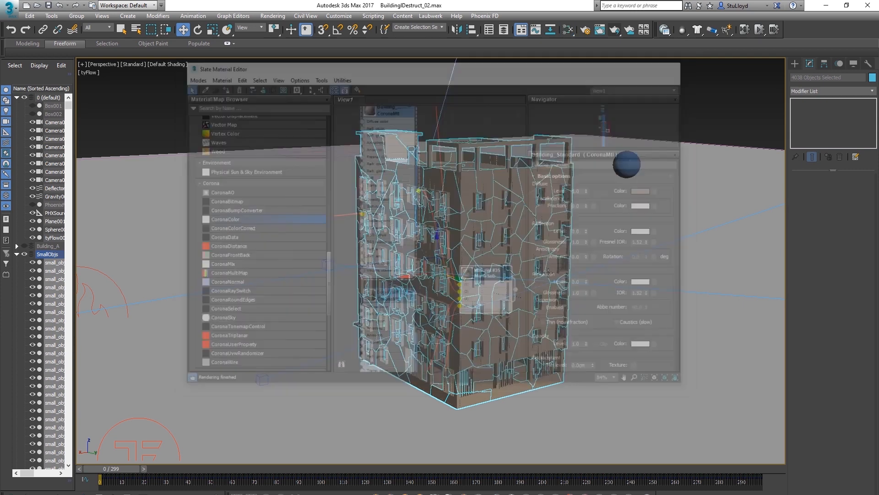
Scrub to about frame 87 and orbit closely around the falling fragments to inspect their materials
{"action": "left_click", "coordinate": [576, 99]}
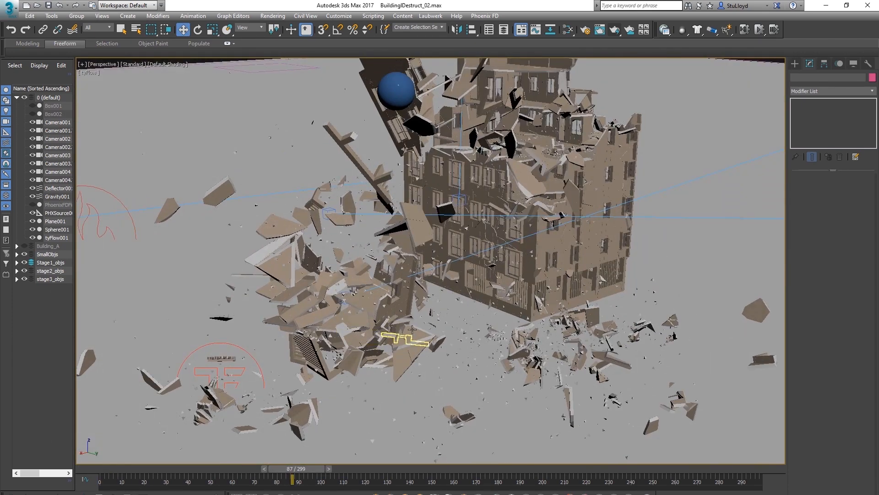
{"action": "scroll", "coordinate": [412, 329], "scroll_direction": "up", "scroll_amount": 8}
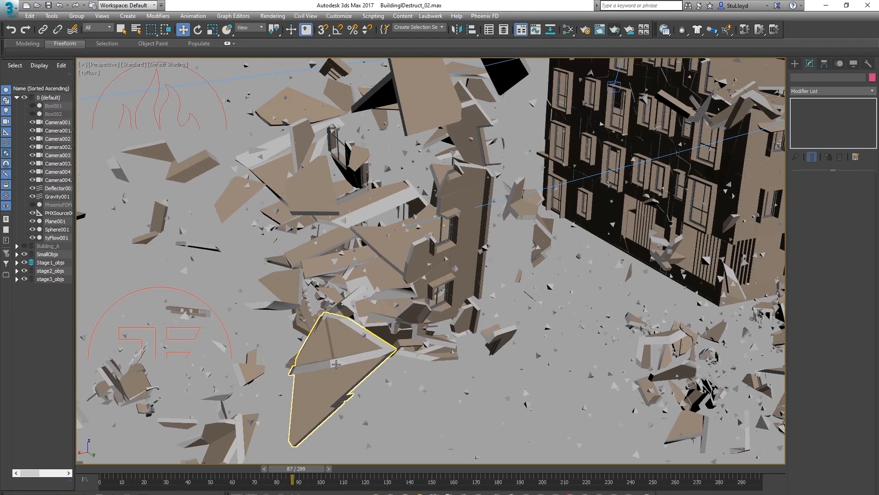
{"action": "middle_click_drag", "start_coordinate": [335, 359], "coordinate": [589, 316], "text": "alt"}
{"action": "left_click", "coordinate": [486, 338]}
{"action": "middle_click_drag", "start_coordinate": [398, 323], "coordinate": [468, 319], "text": "alt"}
{"action": "scroll", "coordinate": [469, 319], "scroll_direction": "down", "scroll_amount": 3}
{"action": "scroll", "coordinate": [468, 319], "scroll_direction": "up", "scroll_amount": 4}
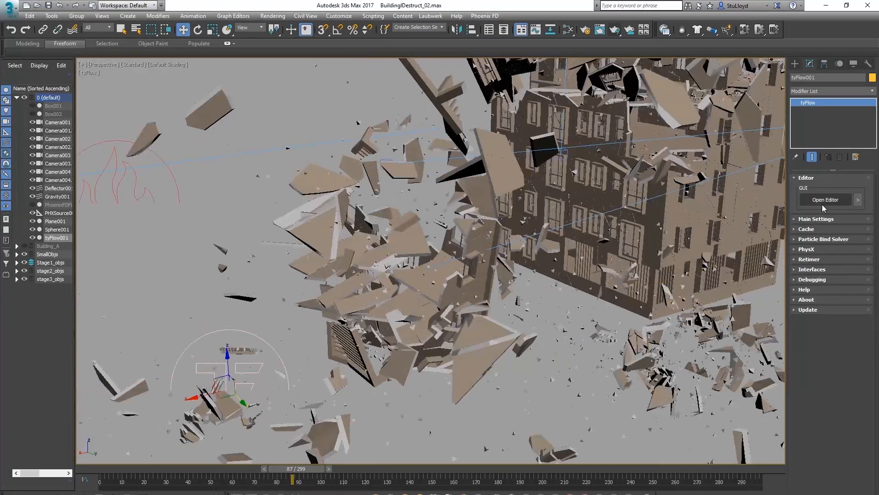
Open the tyFlow editor and enable Override cap MatID in the Voronoi operator's Fractures settings
{"action": "left_click", "coordinate": [825, 200]}
{"action": "left_click", "coordinate": [167, 185]}
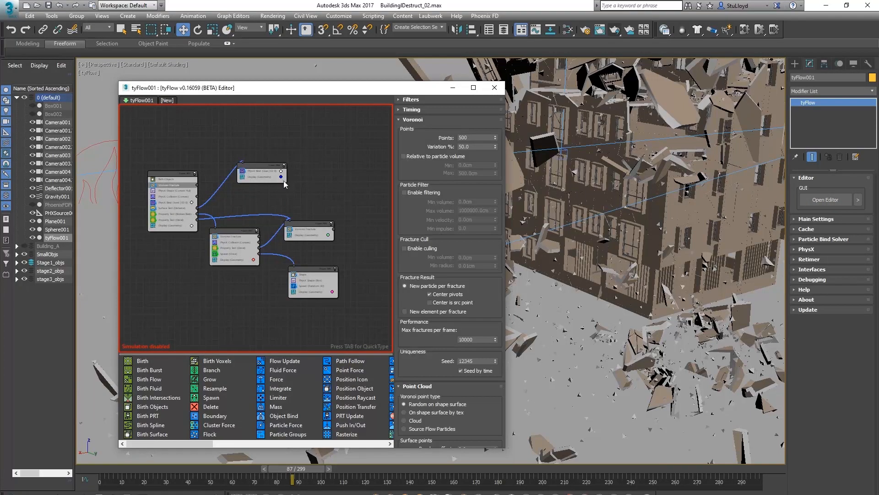
{"action": "scroll", "coordinate": [402, 348], "scroll_direction": "down", "scroll_amount": 5}
{"action": "scroll", "coordinate": [407, 329], "scroll_direction": "down", "scroll_amount": 5}
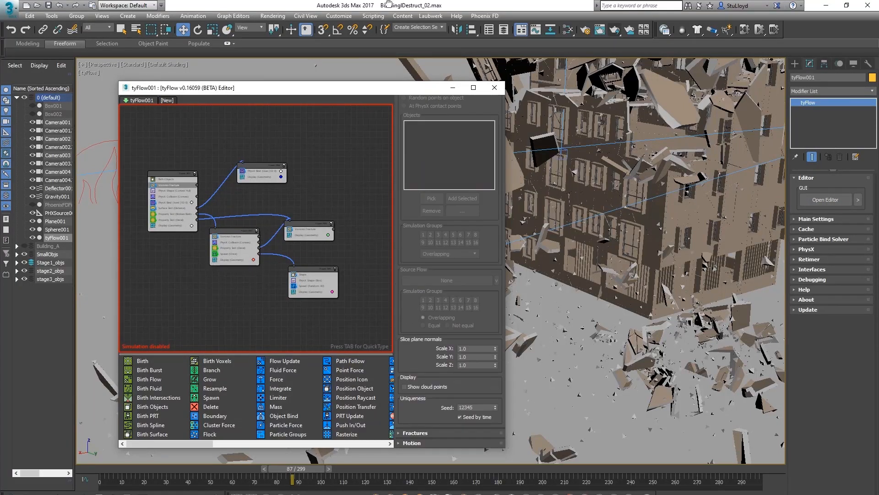
{"action": "left_click", "coordinate": [409, 433]}
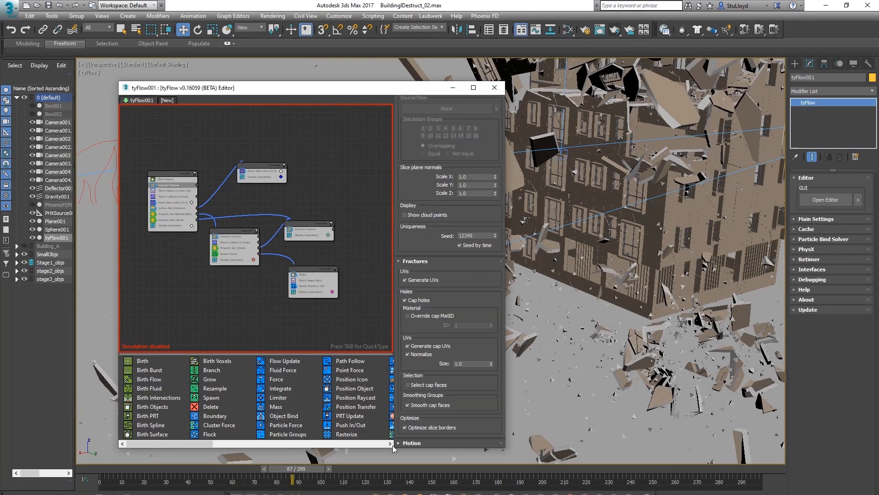
{"action": "left_click", "coordinate": [412, 316]}
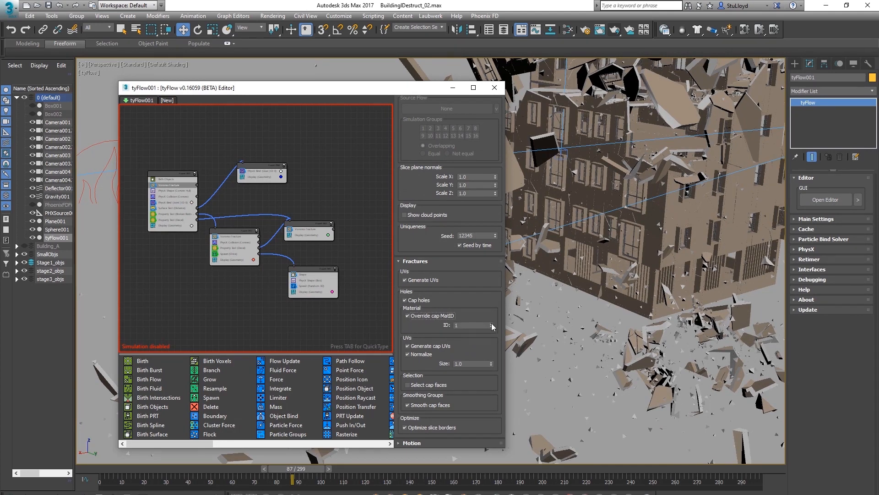
{"action": "left_click", "coordinate": [492, 322]}
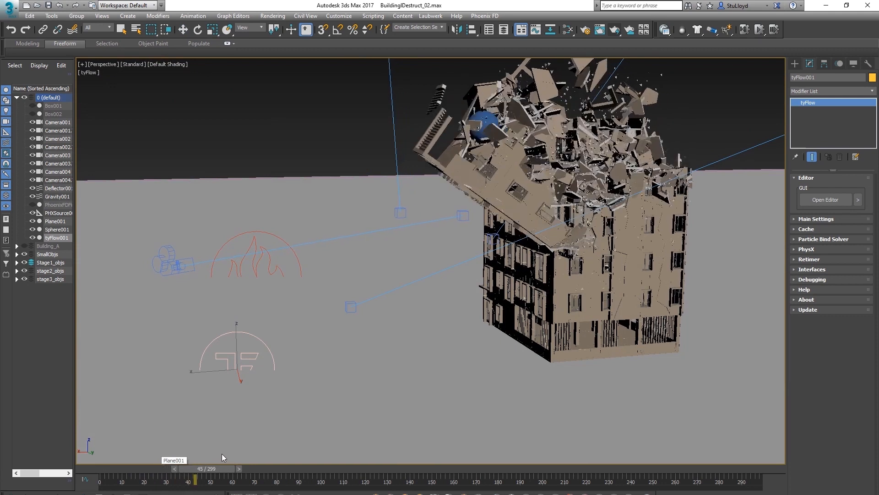
{"action": "middle_click_drag", "start_coordinate": [472, 255], "coordinate": [464, 315]}
{"action": "scroll", "coordinate": [551, 222], "scroll_direction": "up", "scroll_amount": 3}
{"action": "middle_click_drag", "start_coordinate": [553, 232], "coordinate": [548, 231], "text": "alt"}
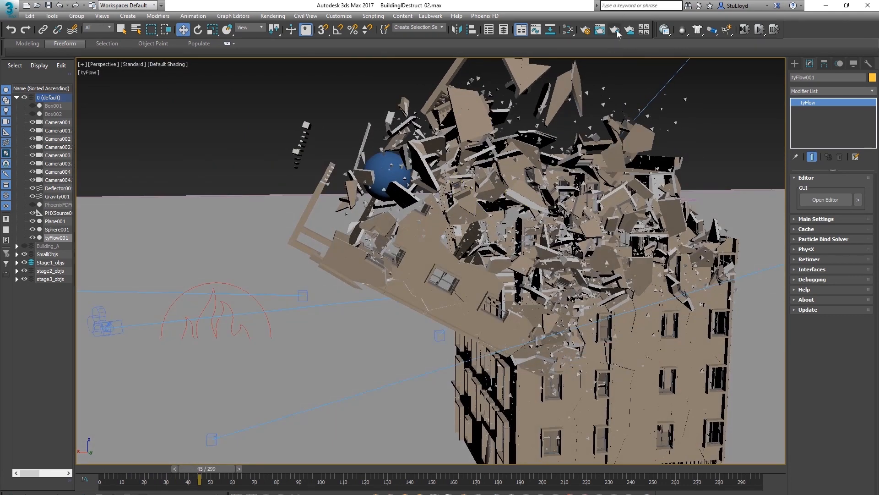
Render frame 45 with Corona, then unhide the Phoenix simulator and render the frame again
{"action": "key", "text": "shift+q"}
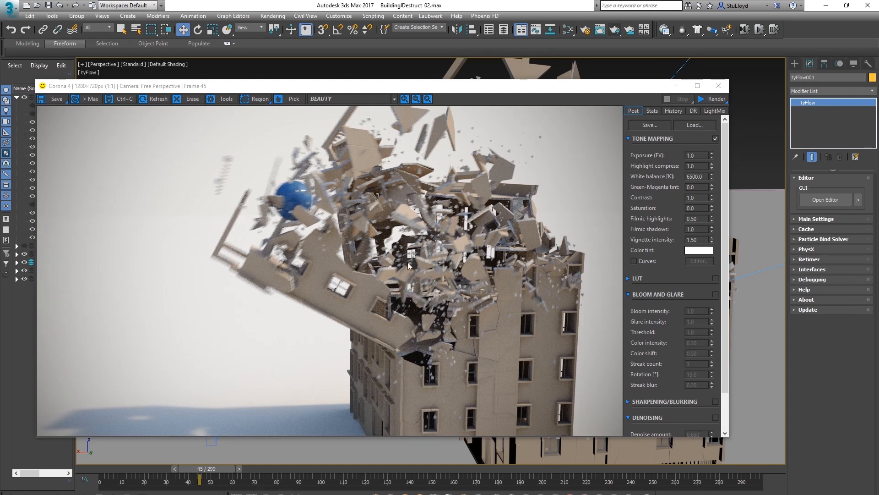
{"action": "left_click", "coordinate": [714, 88]}
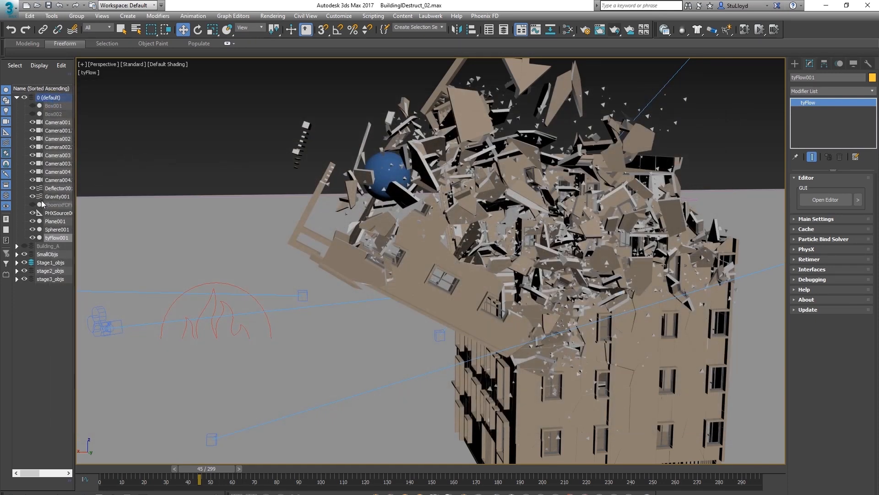
{"action": "left_click", "coordinate": [32, 204]}
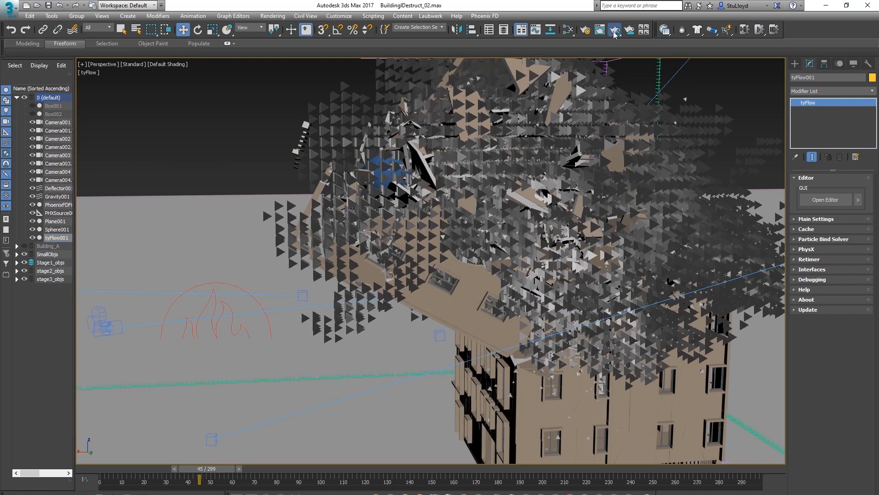
{"action": "left_click", "coordinate": [614, 31]}
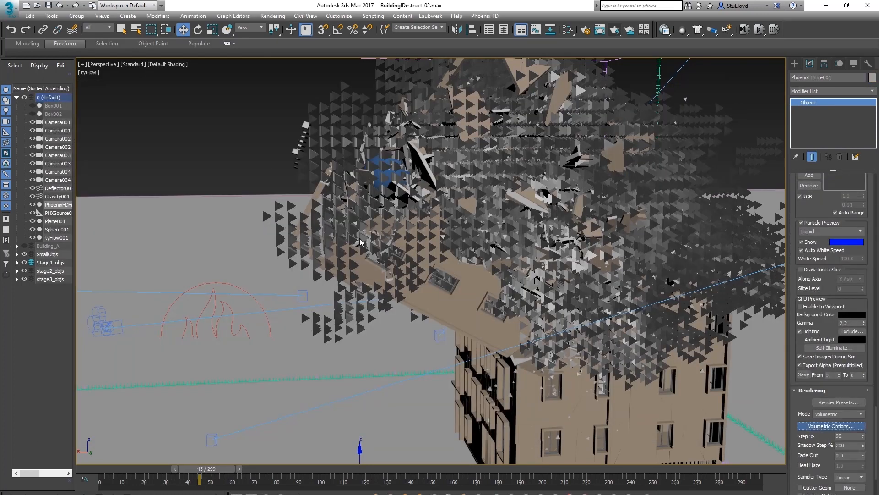
Edit the Simple Smoke Opacity in the Phoenix Volumetric Render Settings and re-render the frame
{"action": "left_click", "coordinate": [831, 426]}
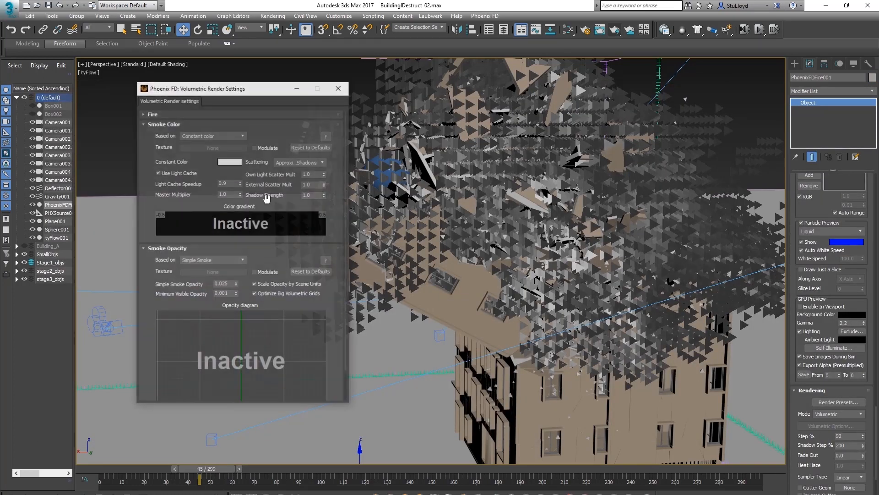
{"action": "left_click", "coordinate": [230, 284]}
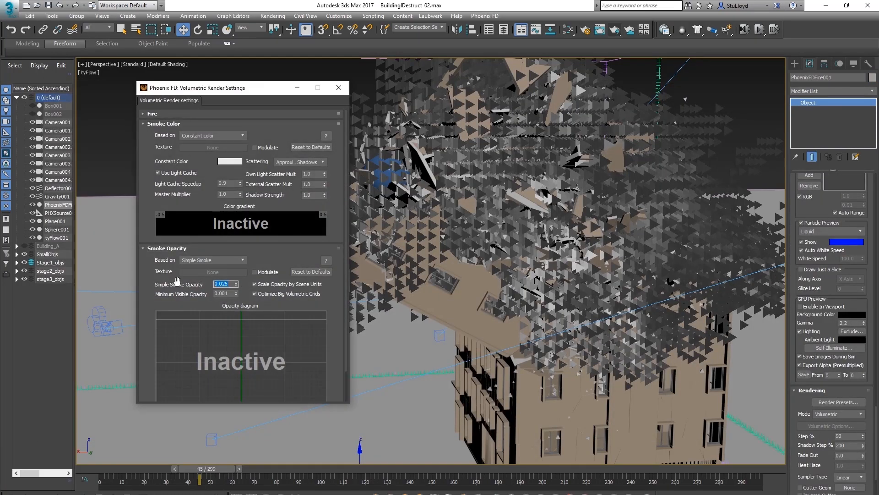
{"action": "type", "text": "0."}
{"action": "left_click", "coordinate": [620, 29]}
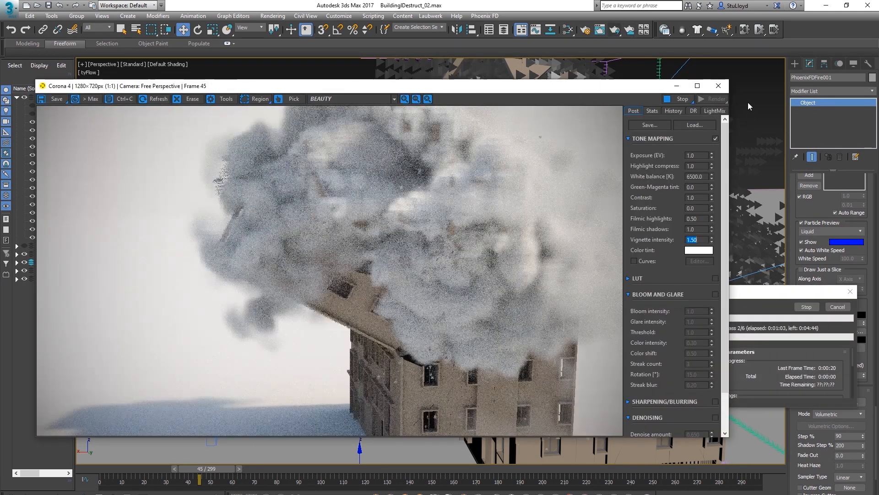